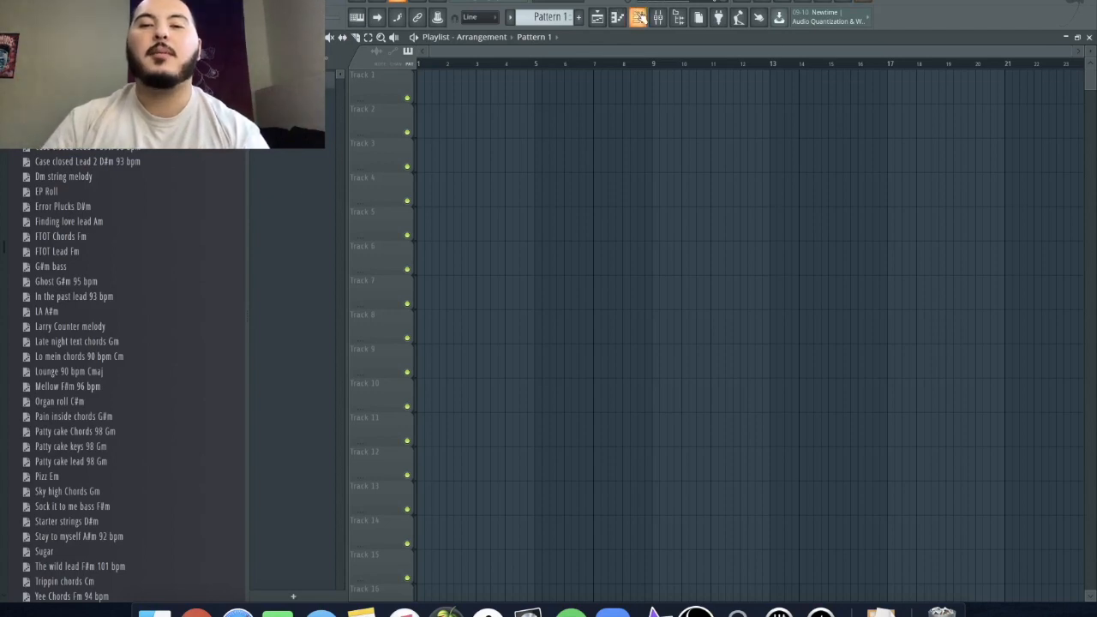
Show the channel rack and select the Purity, Strings and Purity #2 channels in turn to audition their sounds
{"action": "left_click", "coordinate": [637, 18]}
{"action": "left_click", "coordinate": [431, 121]}
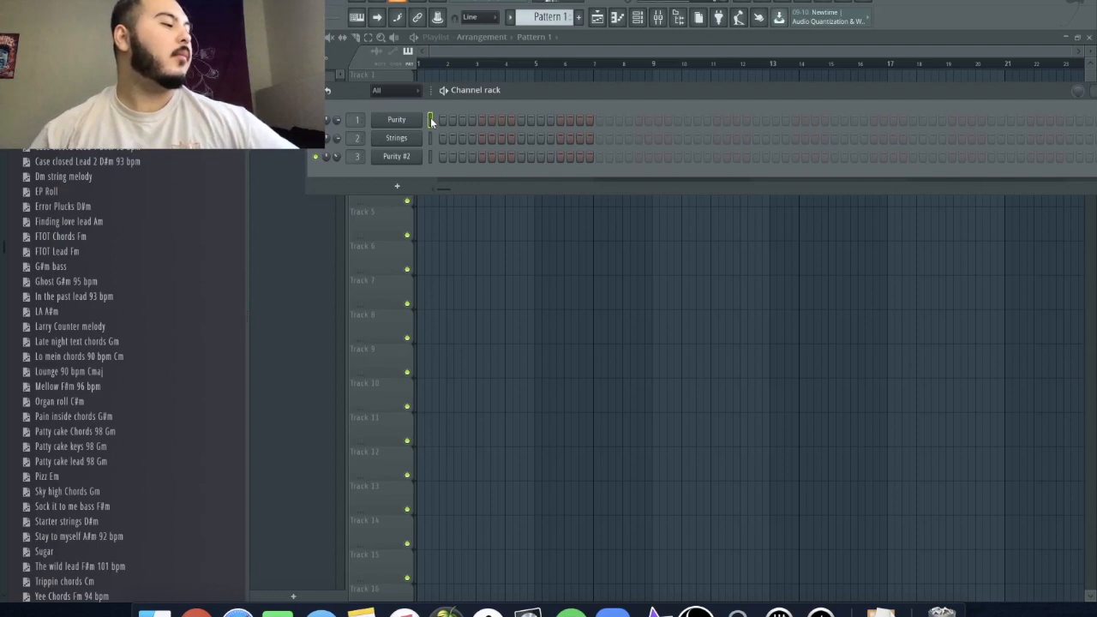
{"action": "left_click", "coordinate": [430, 138]}
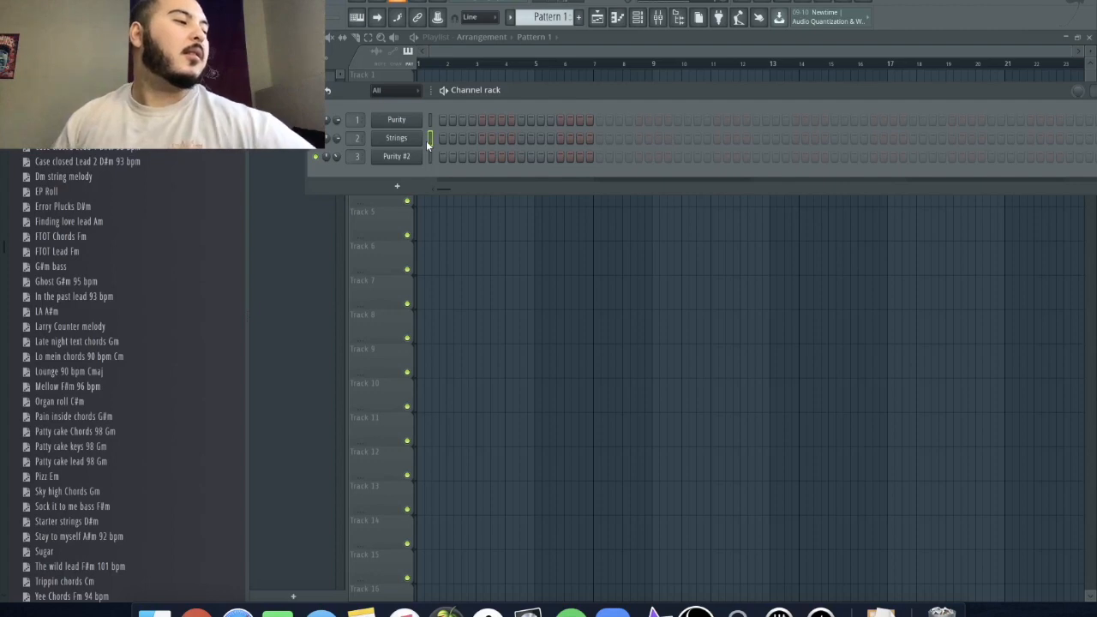
{"action": "left_click", "coordinate": [430, 157]}
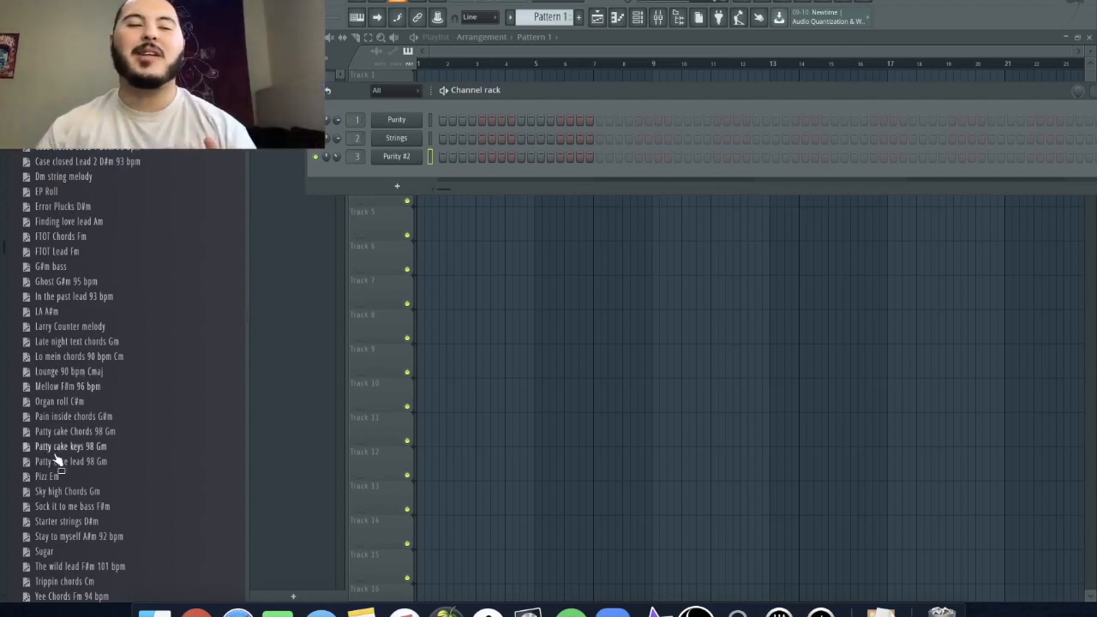
Load the FTOT Chords Fm score from the browser into the Purity channel and play it back
{"action": "right_click", "coordinate": [41, 240]}
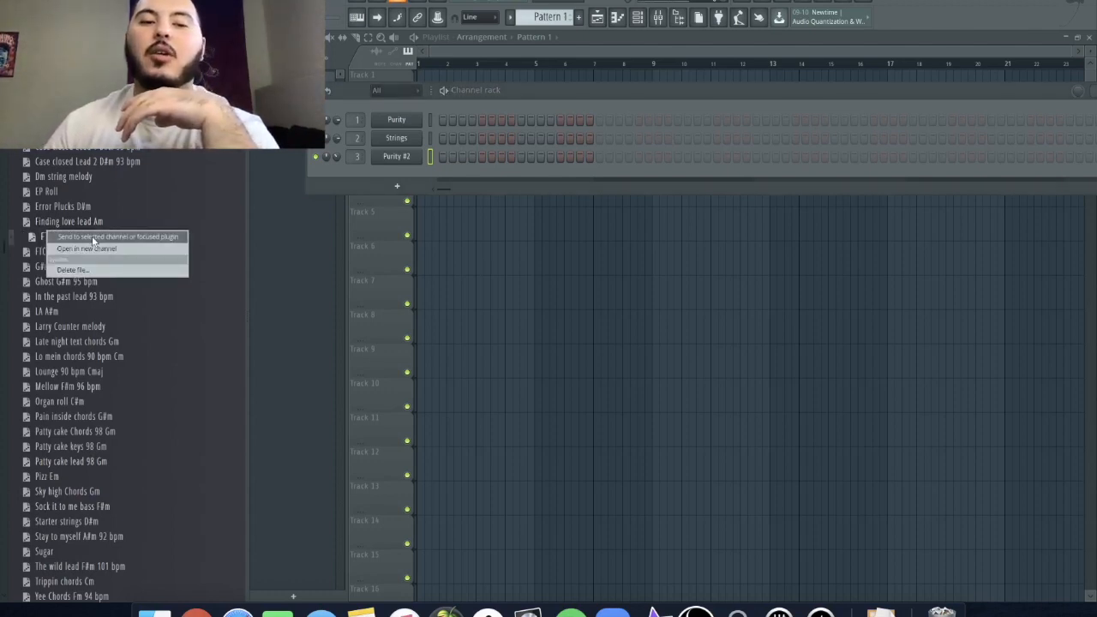
{"action": "left_click", "coordinate": [49, 240]}
{"action": "left_click_drag", "start_coordinate": [49, 240], "coordinate": [396, 122]}
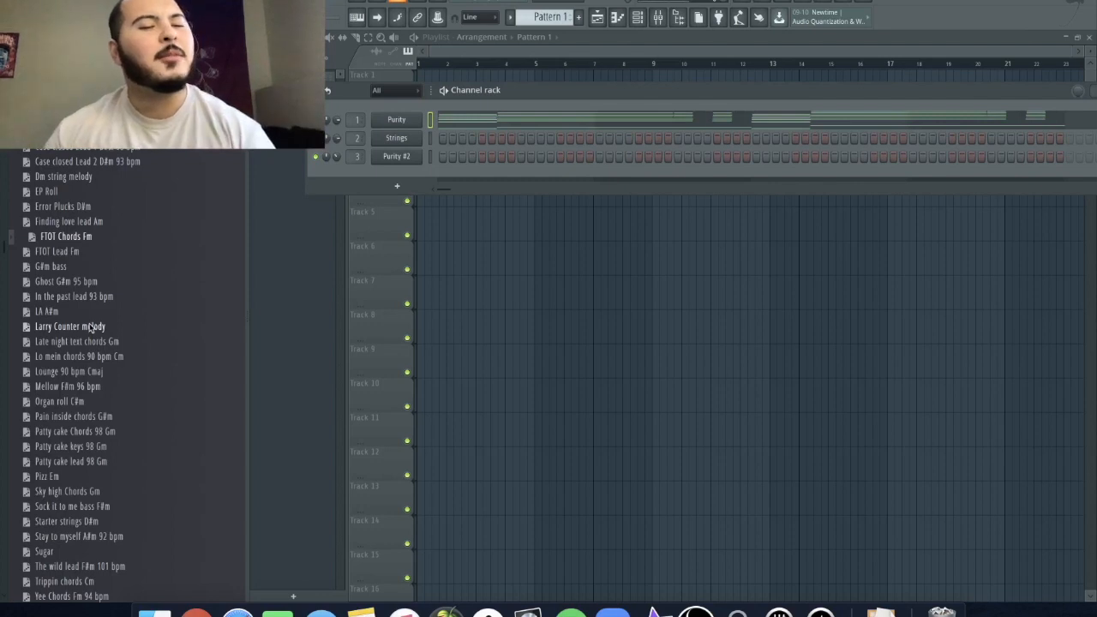
{"action": "key", "text": "space"}
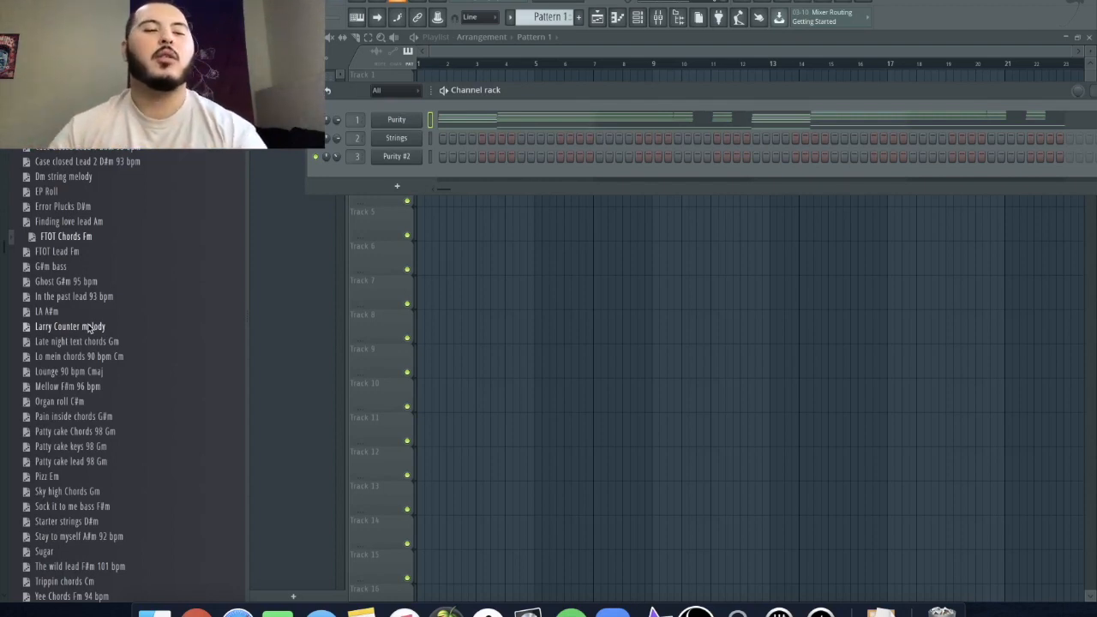
Load the FTOT Lead Fm score into the Purity #2 channel and play it together with the chords
{"action": "left_click", "coordinate": [48, 253]}
{"action": "left_click_drag", "start_coordinate": [49, 255], "coordinate": [400, 163]}
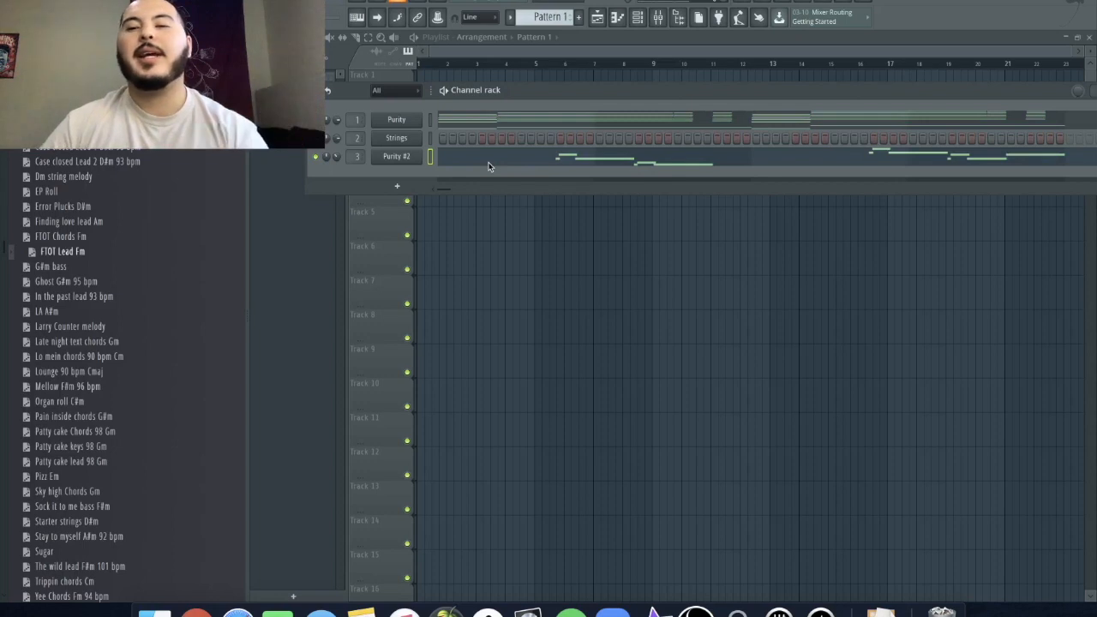
{"action": "key", "text": "space"}
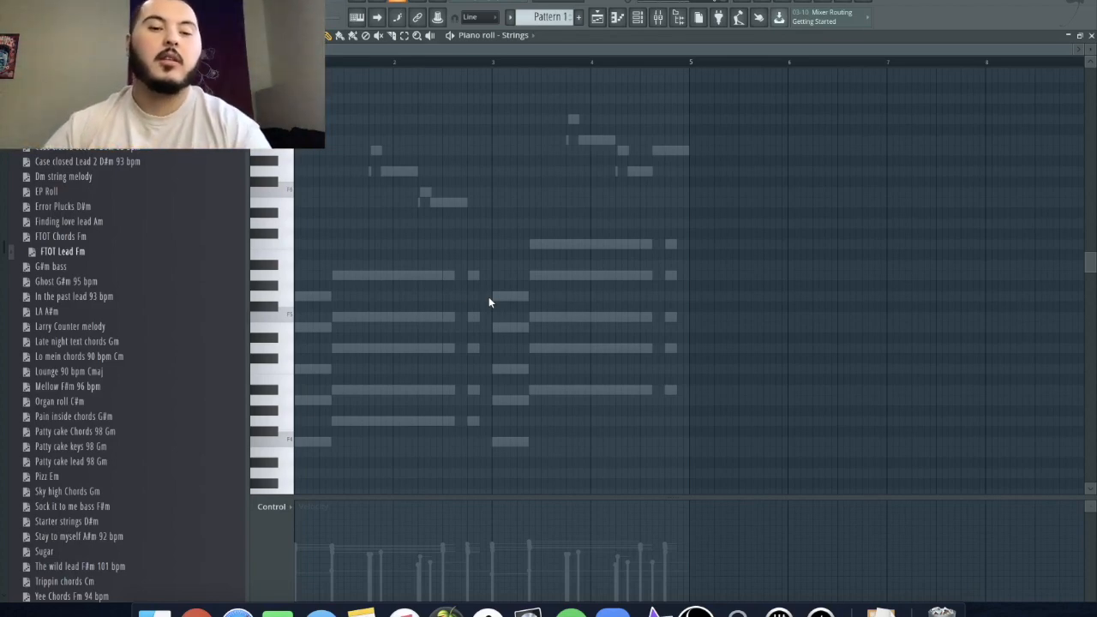
Draw Strings notes G5, A5, A5 and F5 across bars 1 and 2, following the chord changes and ending at bar 3
{"action": "left_click", "coordinate": [317, 298]}
{"action": "scroll", "coordinate": [332, 320], "scroll_direction": "up", "scroll_amount": 4}
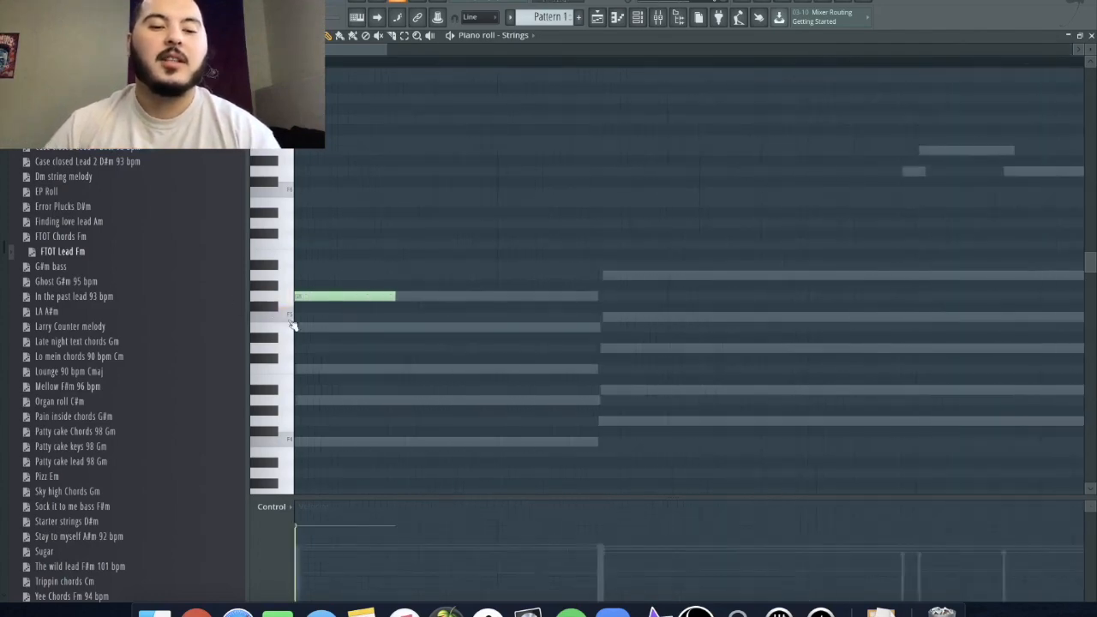
{"action": "left_click_drag", "start_coordinate": [411, 299], "coordinate": [633, 313]}
{"action": "left_click", "coordinate": [656, 276]}
{"action": "scroll", "coordinate": [436, 326], "scroll_direction": "down", "scroll_amount": 4}
{"action": "left_click_drag", "start_coordinate": [412, 276], "coordinate": [580, 285]}
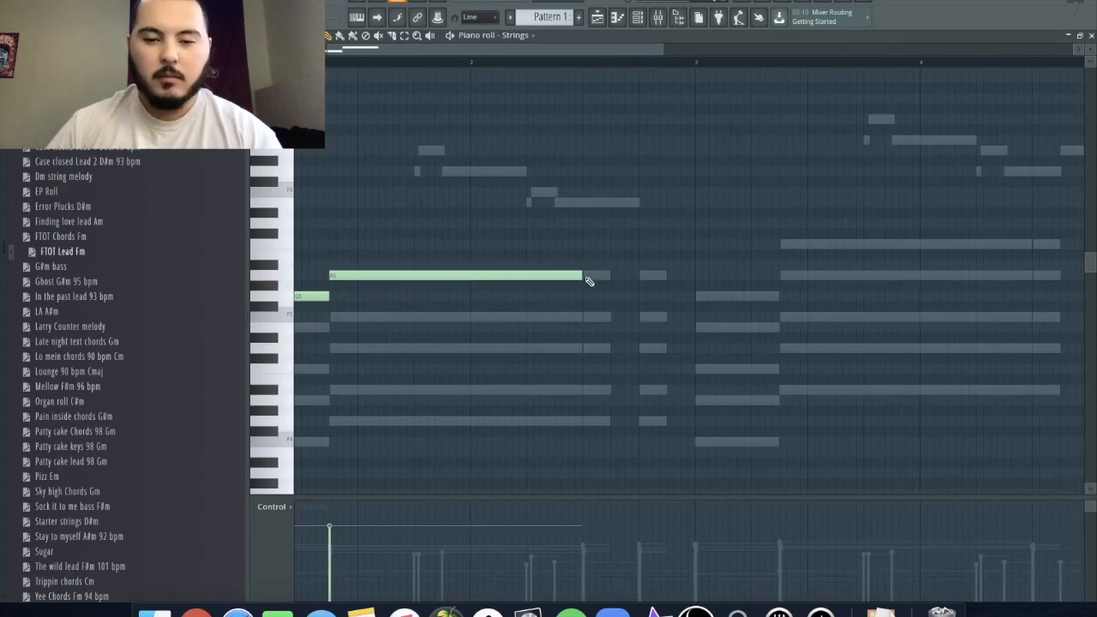
{"action": "left_click", "coordinate": [591, 277]}
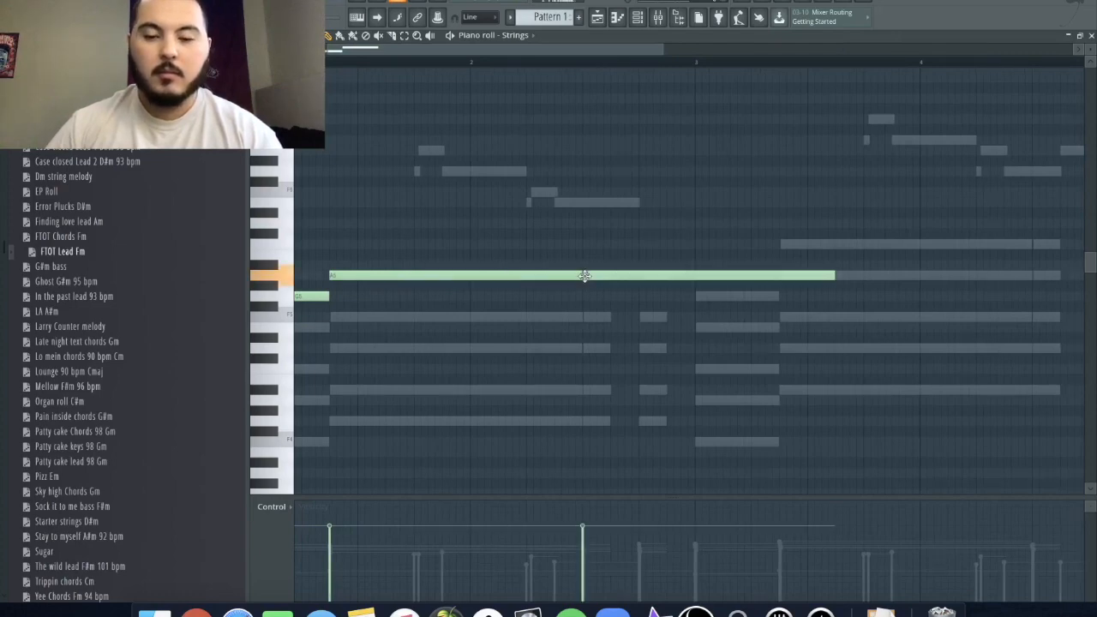
{"action": "left_click", "coordinate": [639, 316]}
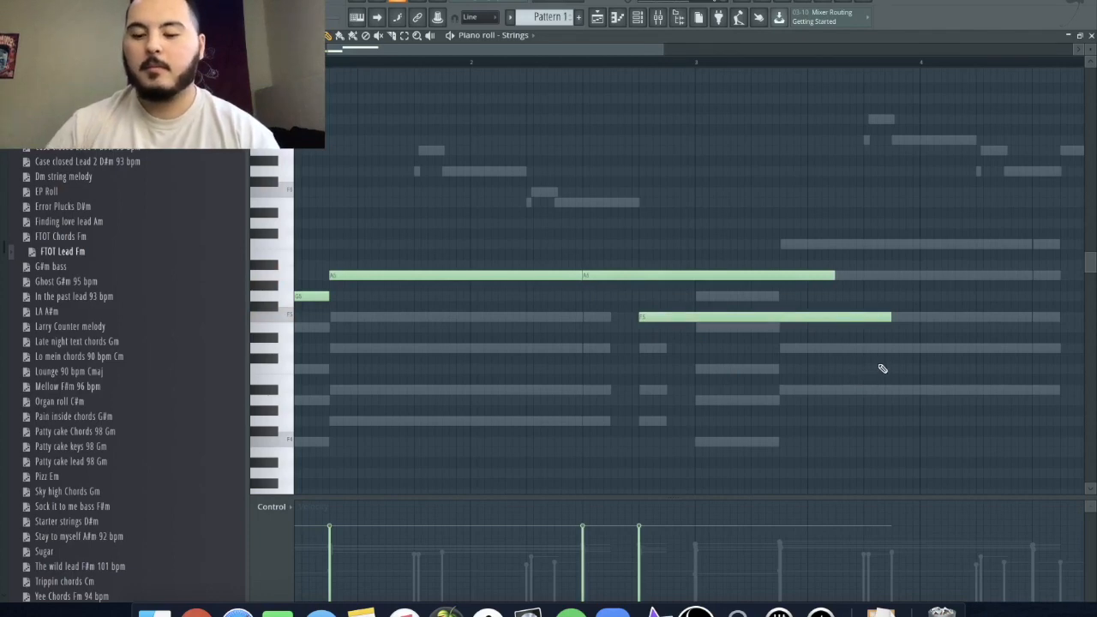
{"action": "key", "text": "super+l"}
{"action": "left_click_drag", "start_coordinate": [891, 318], "coordinate": [691, 340]}
Add Strings notes G5, C6, C6 and A5 across bars 3 and 4 and join their lengths with quick legato
{"action": "left_click", "coordinate": [698, 296]}
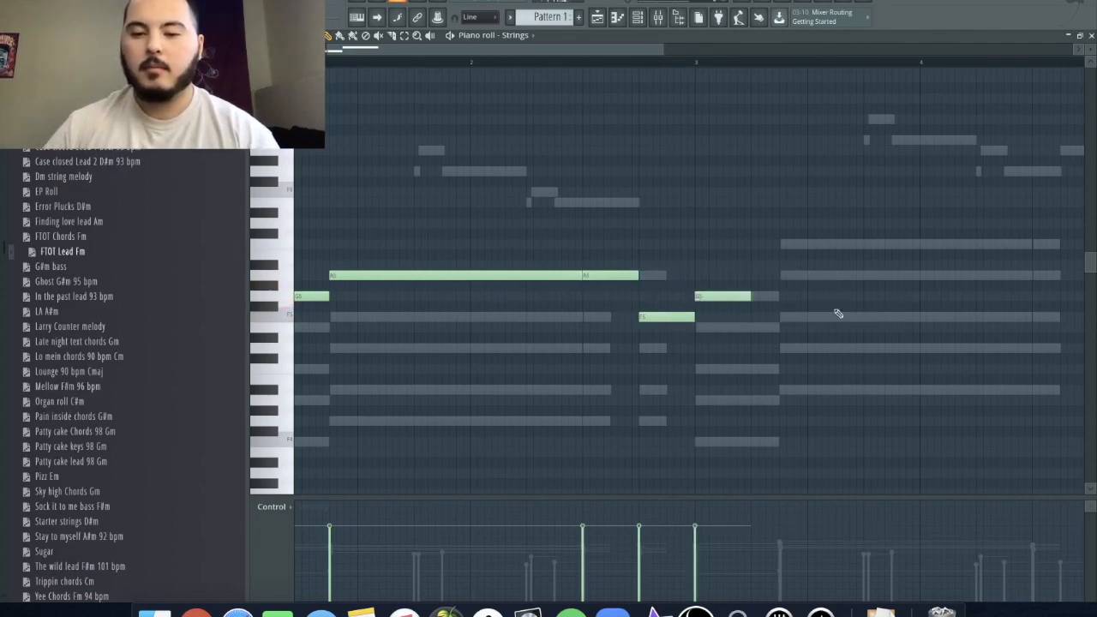
{"action": "left_click", "coordinate": [784, 245]}
{"action": "left_click", "coordinate": [1041, 244]}
{"action": "scroll", "coordinate": [720, 309], "scroll_direction": "down", "scroll_amount": 2}
{"action": "left_click", "coordinate": [667, 276]}
{"action": "key", "text": "ctrl+l"}
{"action": "scroll", "coordinate": [678, 320], "scroll_direction": "up", "scroll_amount": 2}
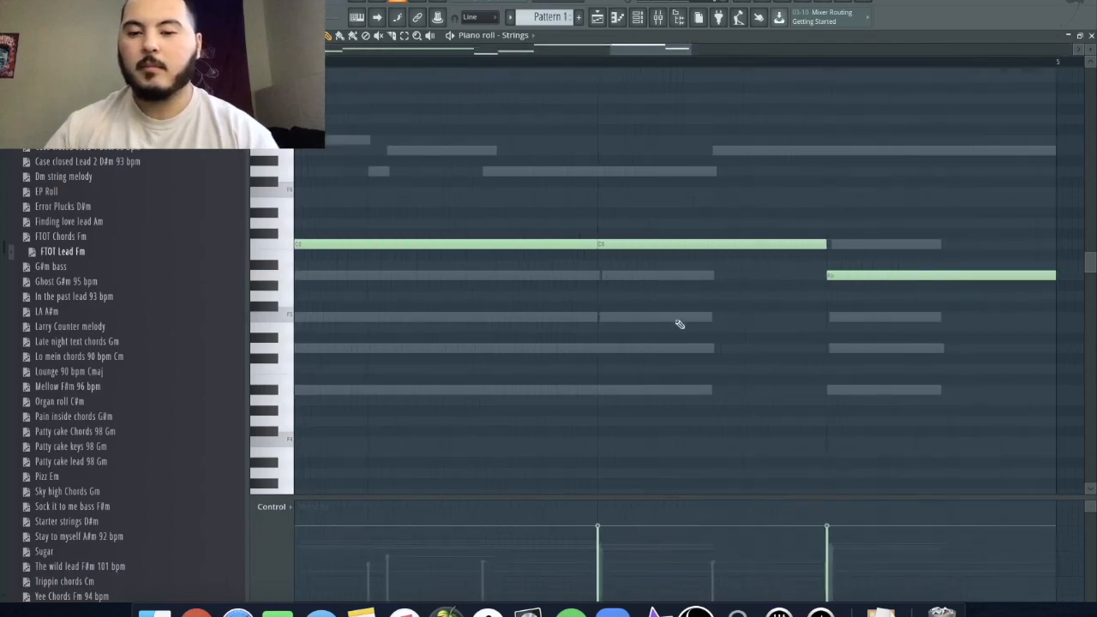
Transpose the whole Strings melody up two octaves, lower all its note velocities evenly, and play it back
{"action": "scroll", "coordinate": [797, 356], "scroll_direction": "down", "scroll_amount": 2}
{"action": "key", "text": "ctrl+Up"}
{"action": "key", "text": "ctrl+Up"}
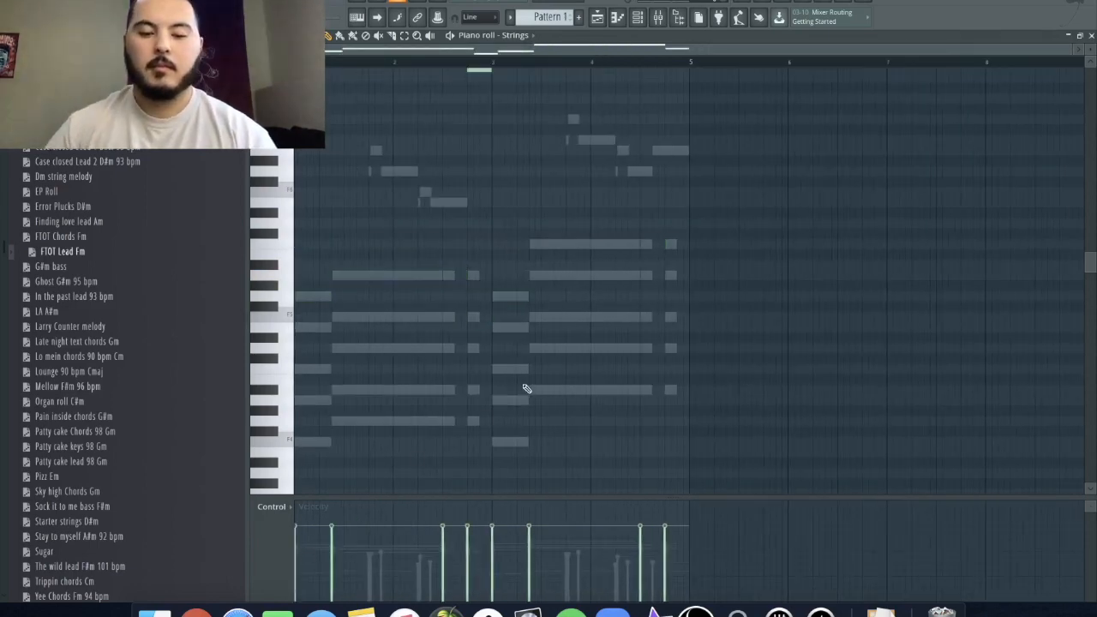
{"action": "key", "text": "ctrl+a"}
{"action": "key", "text": "space"}
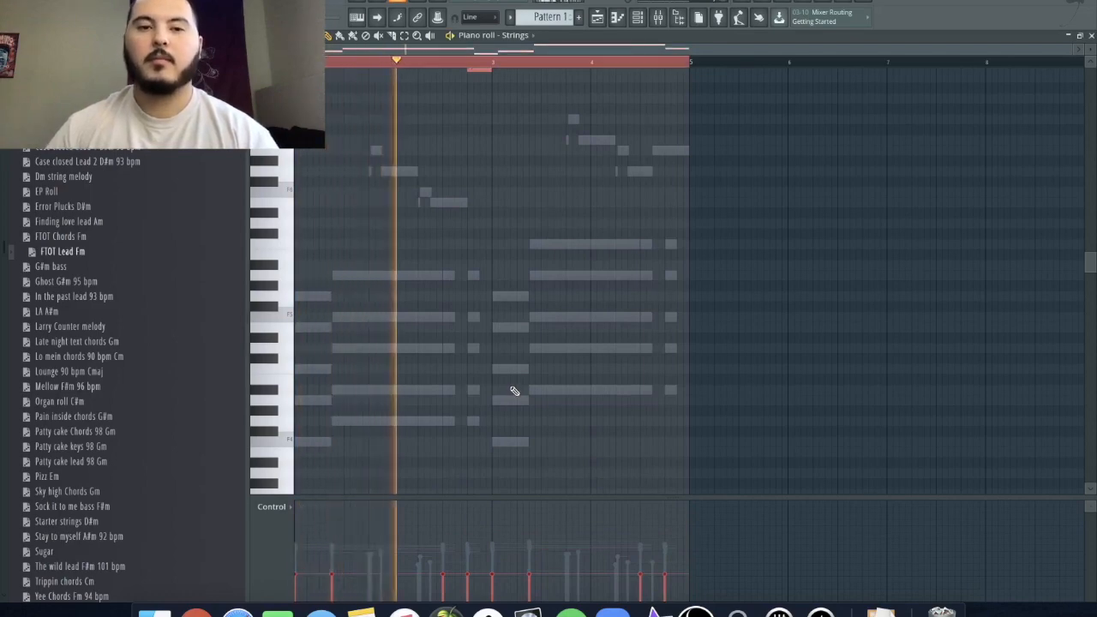
{"action": "scroll", "coordinate": [514, 390], "scroll_direction": "up", "scroll_amount": 5}
{"action": "scroll", "coordinate": [515, 388], "scroll_direction": "down", "scroll_amount": 2}
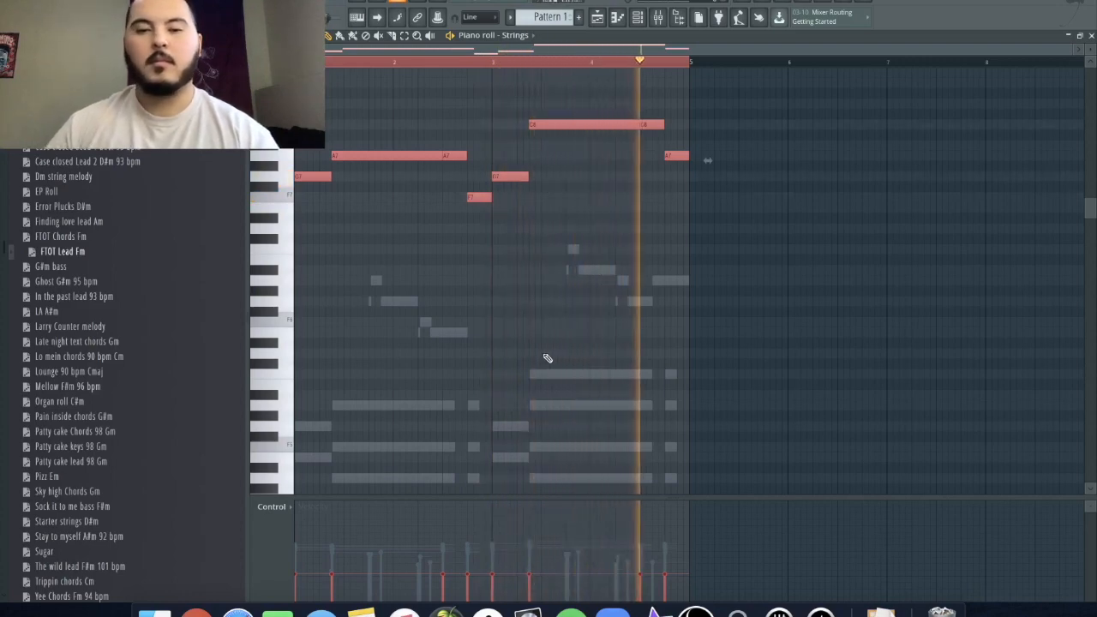
Delete the repeated A7 and C8 notes in the Strings melody and lengthen the preceding ones to fill the gaps
{"action": "left_click", "coordinate": [482, 306], "text": "super"}
{"action": "key", "text": "space"}
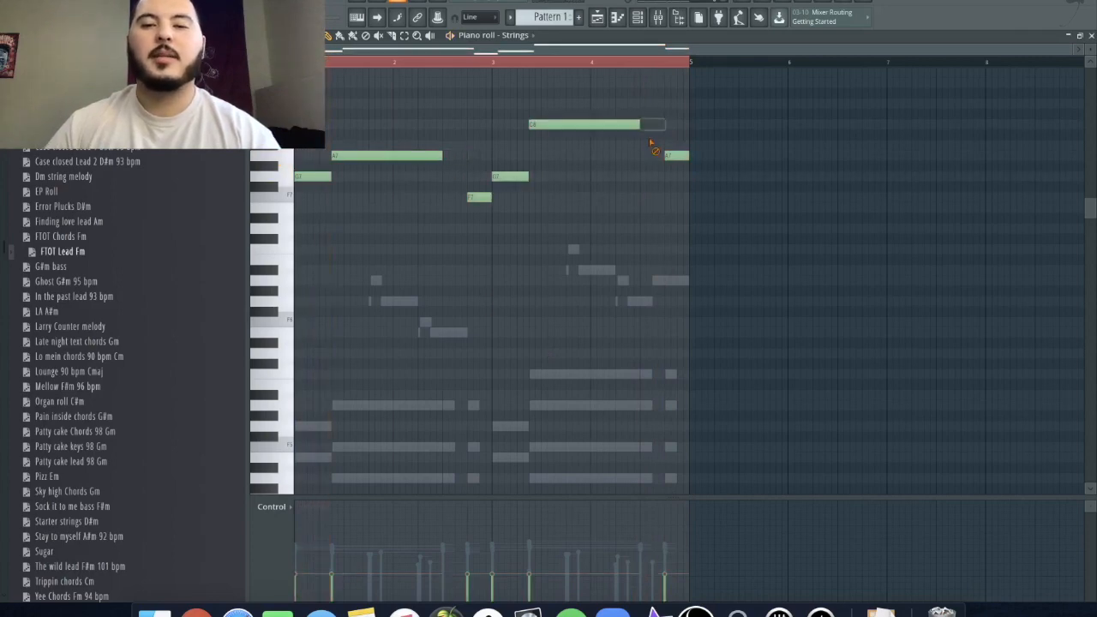
{"action": "left_click_drag", "start_coordinate": [629, 109], "coordinate": [387, 171]}
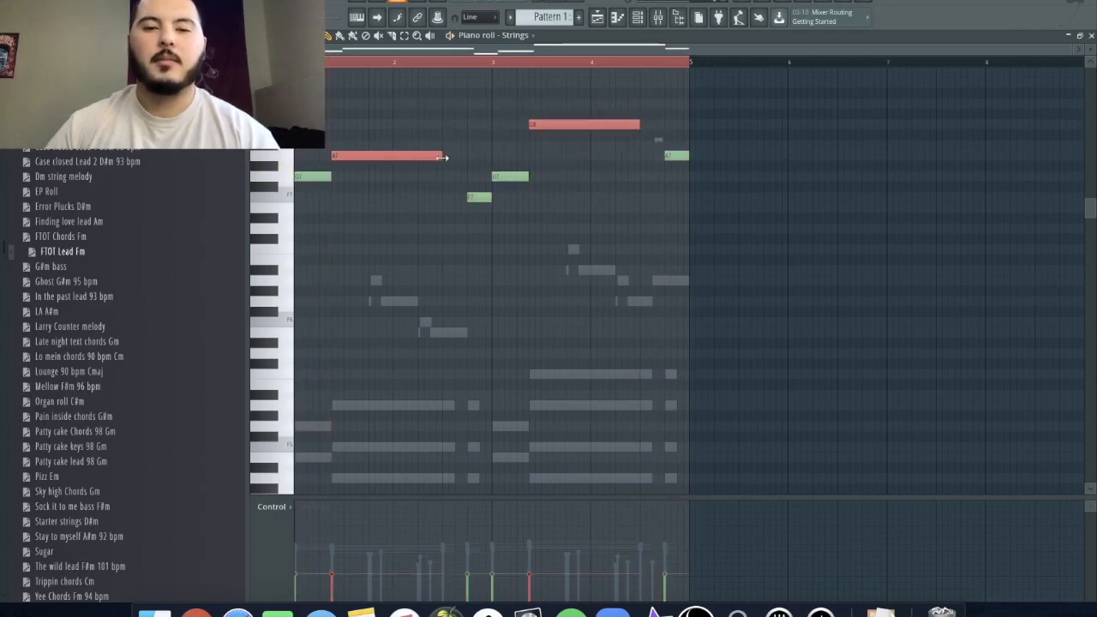
{"action": "left_click", "coordinate": [499, 161], "text": "super"}
{"action": "key", "text": "space"}
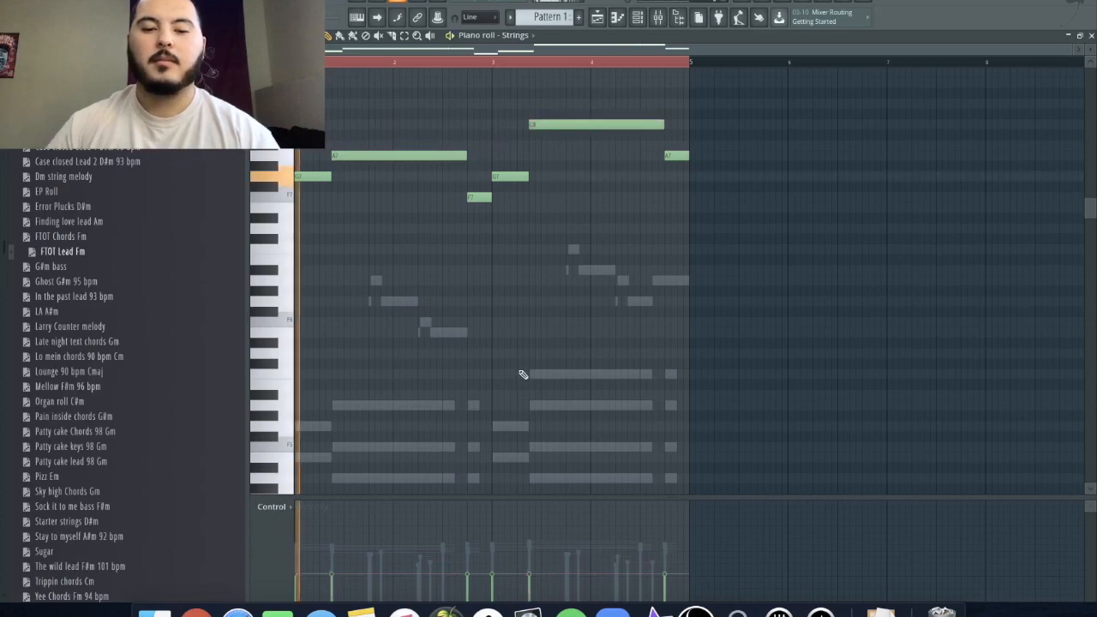
Randomize the Strings note velocities, turning the randomizer's pan variation down before accepting
{"action": "key", "text": "alt+r"}
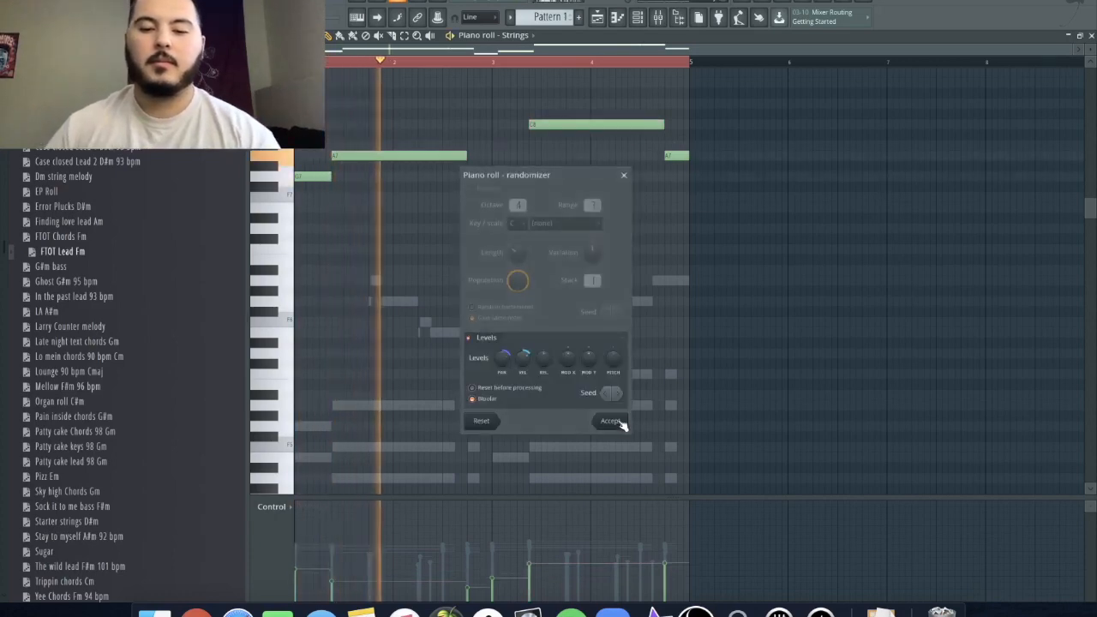
{"action": "left_click_drag", "start_coordinate": [500, 357], "coordinate": [499, 394]}
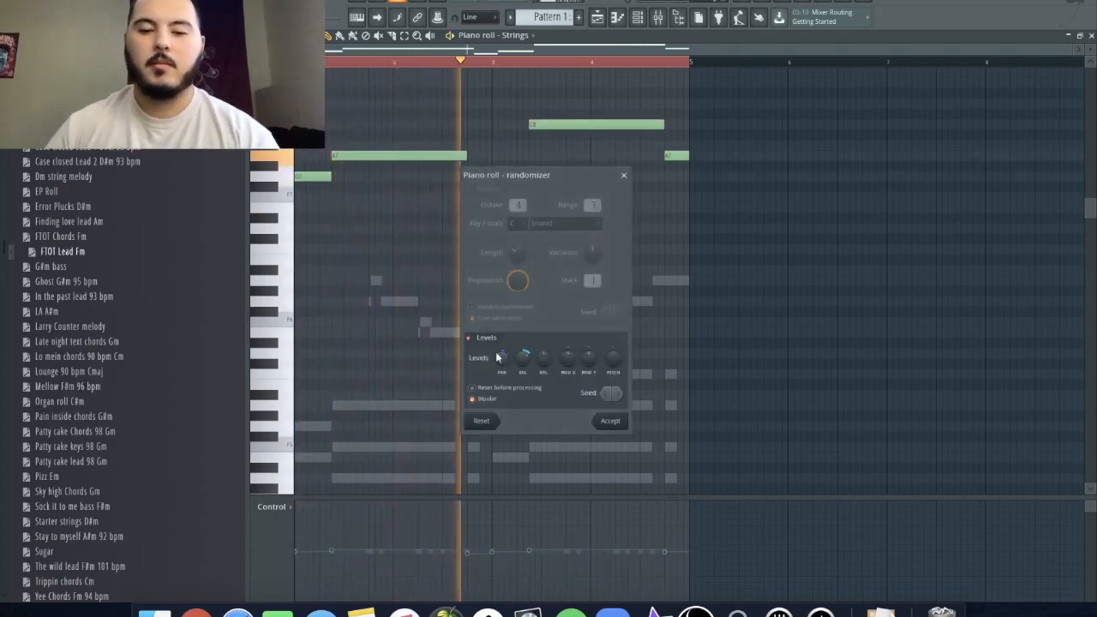
{"action": "left_click", "coordinate": [616, 423]}
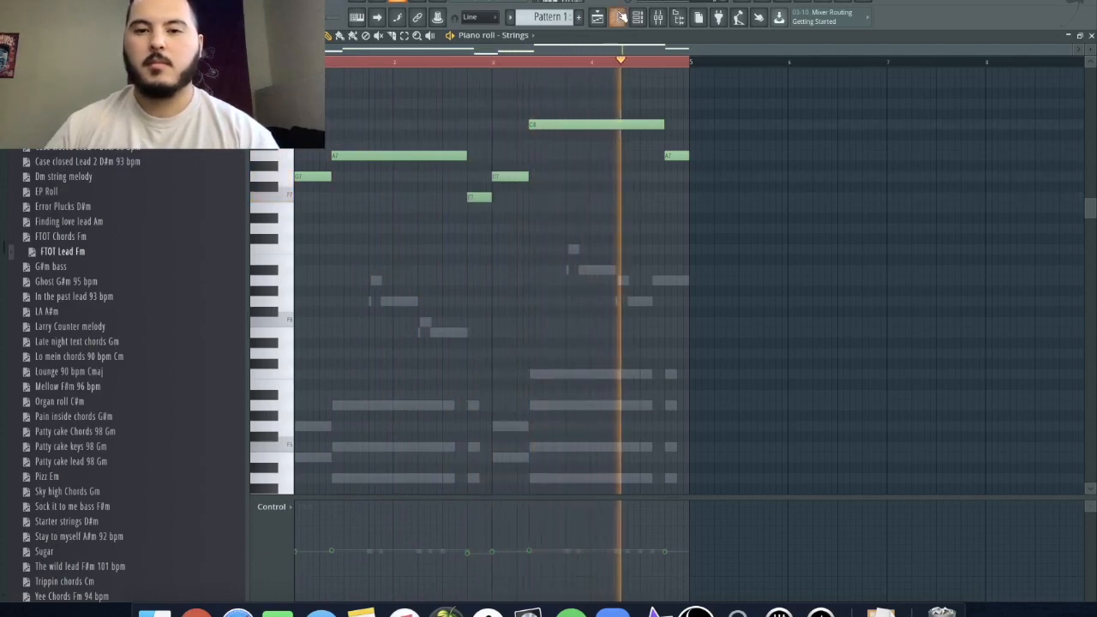
{"action": "key", "text": "space"}
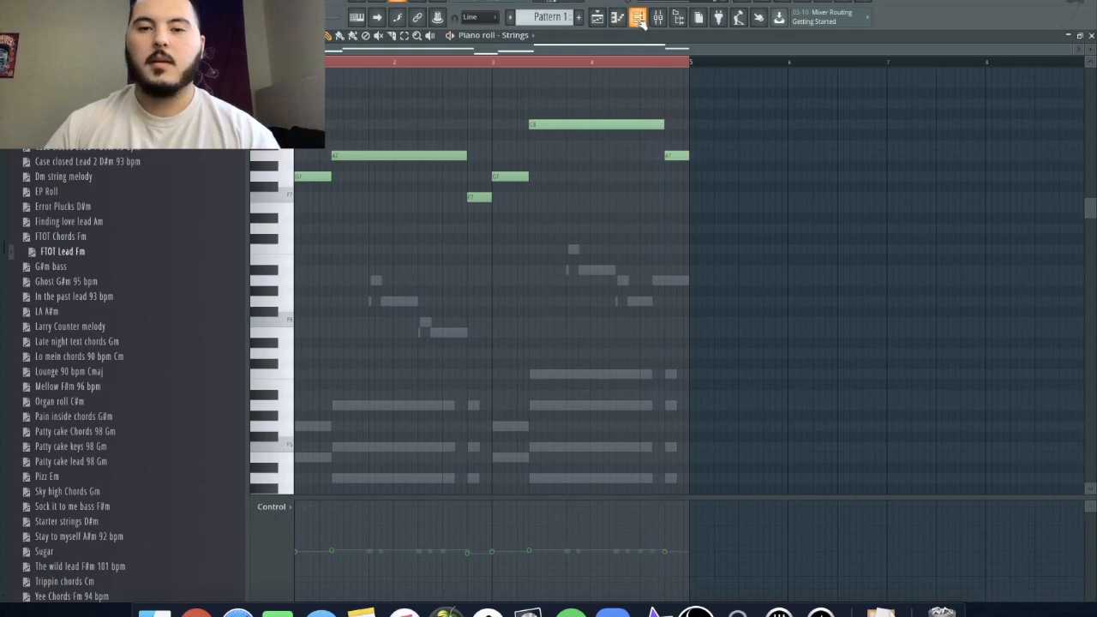
Add Fruity Reeverb 2 to the first effect slot of the Strings mixer track and listen to the result
{"action": "left_click", "coordinate": [639, 20]}
{"action": "left_click", "coordinate": [366, 228]}
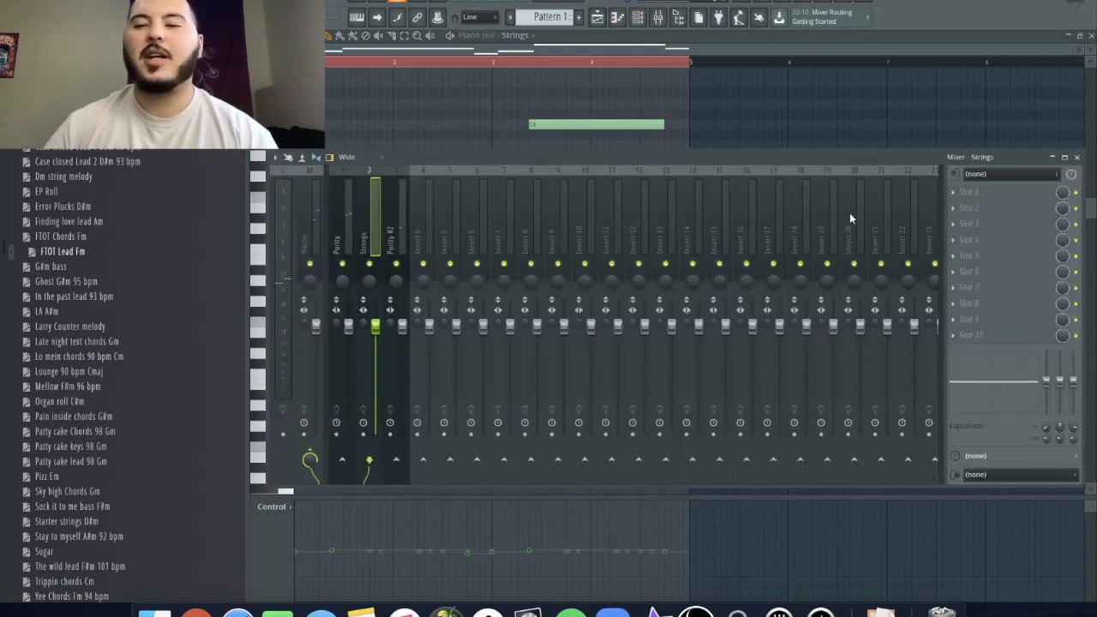
{"action": "left_click", "coordinate": [957, 196]}
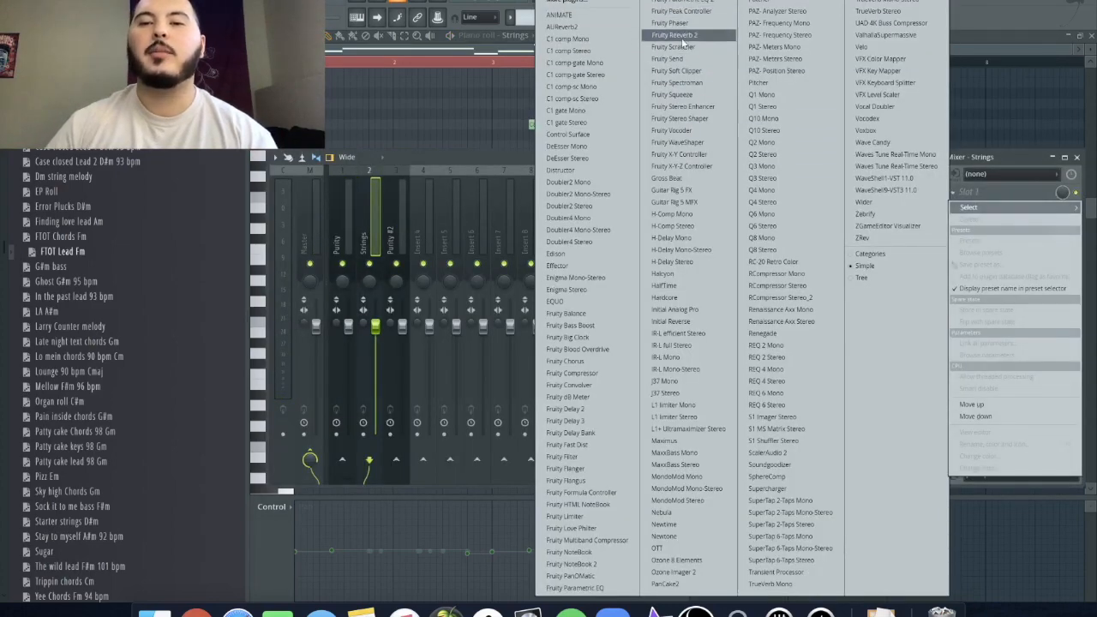
{"action": "left_click", "coordinate": [681, 42]}
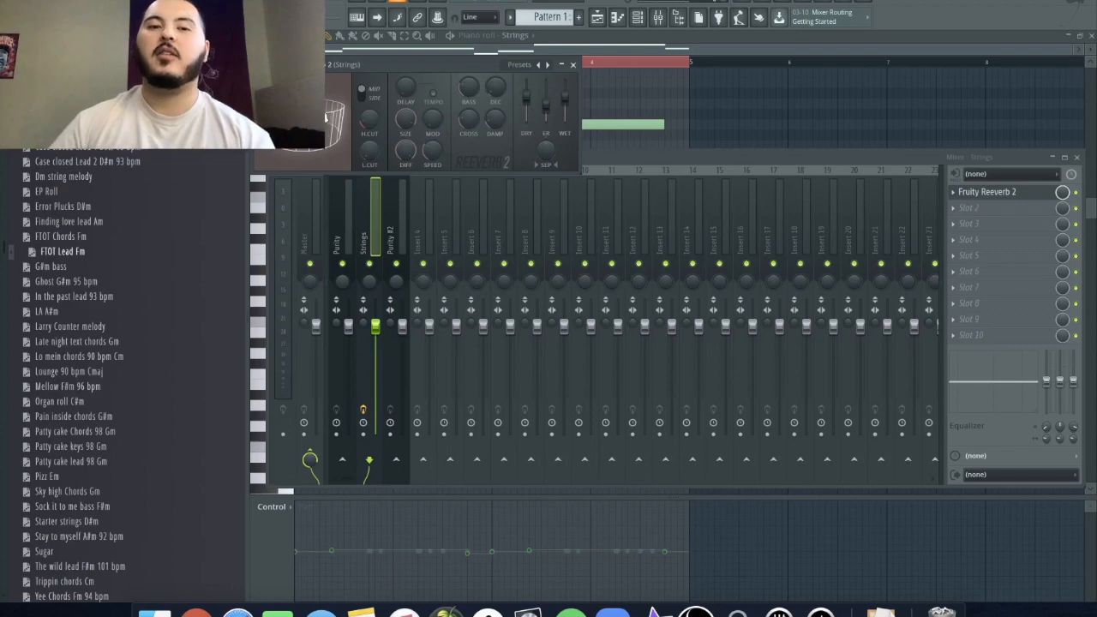
{"action": "key", "text": "space"}
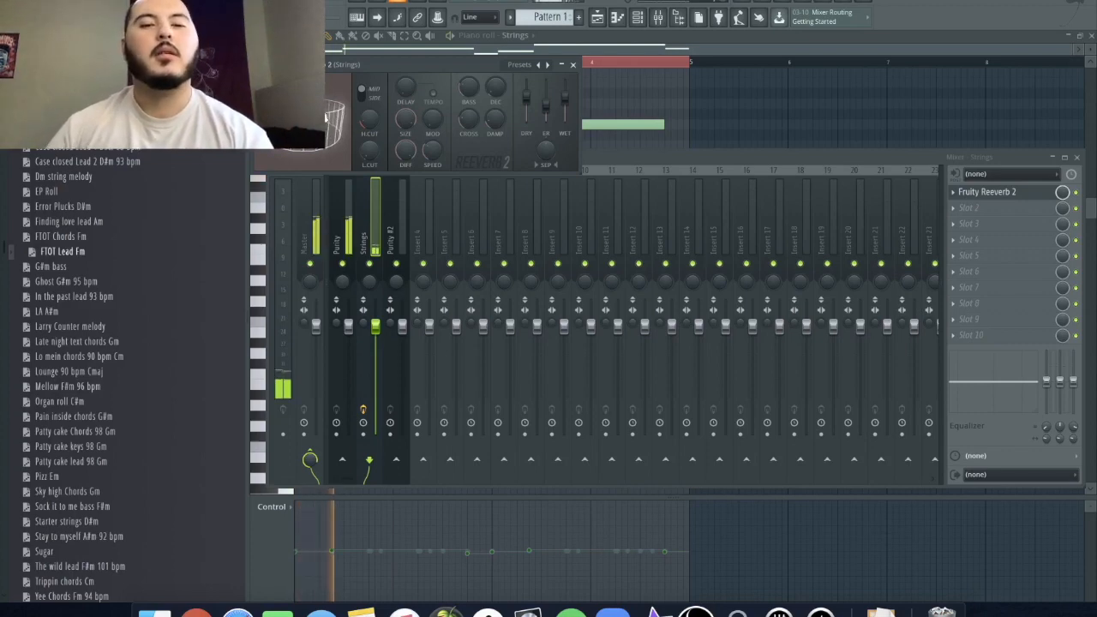
{"action": "key", "text": "space"}
Lower the Strings mixer track's volume below its default level and check the balance in playback
{"action": "left_click_drag", "start_coordinate": [375, 325], "coordinate": [374, 347]}
{"action": "key", "text": "space"}
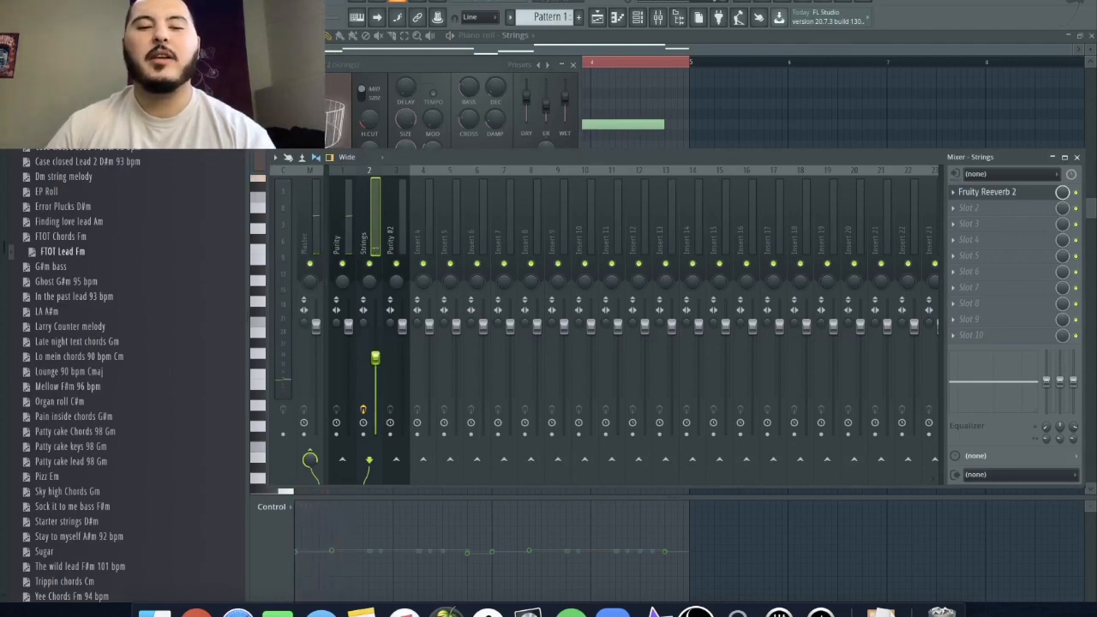
{"action": "key", "text": "space"}
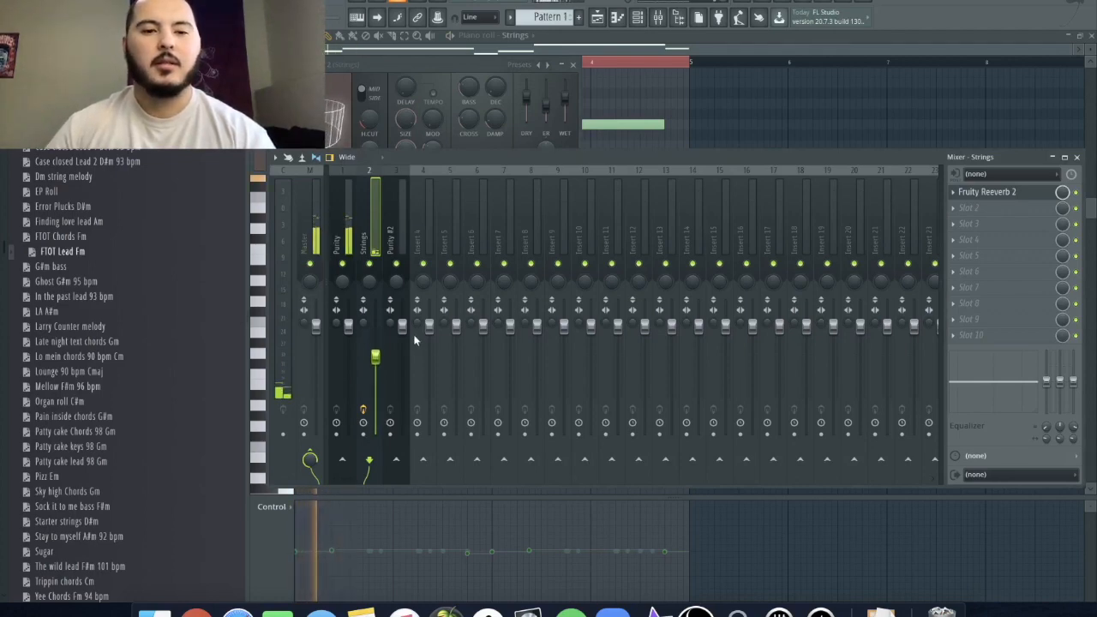
{"action": "key", "text": "space"}
Add Fruity Parametric EQ 2 to the Purity mixer track, cut the lows with band 1, boost the highs with band 7, and play it
{"action": "left_click", "coordinate": [350, 225]}
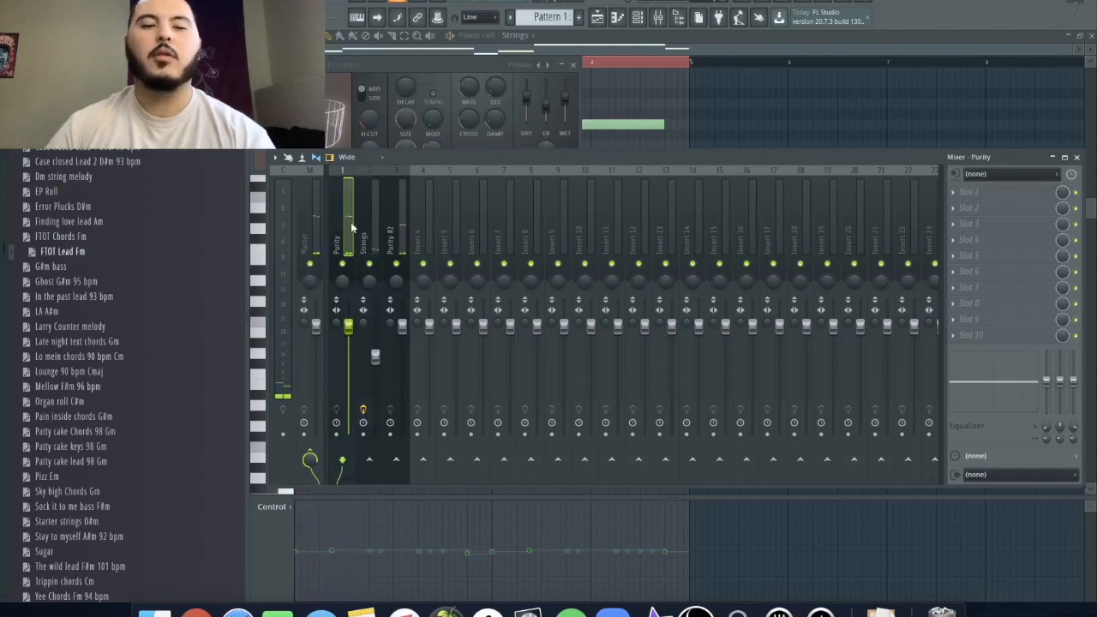
{"action": "left_click", "coordinate": [1011, 188]}
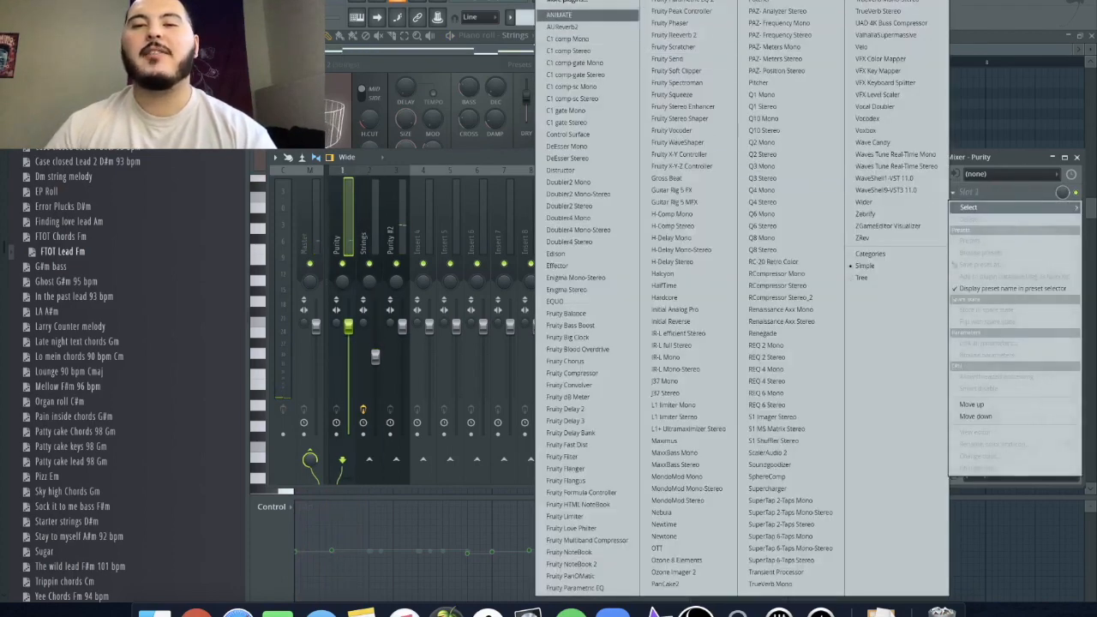
{"action": "left_click", "coordinate": [664, 2]}
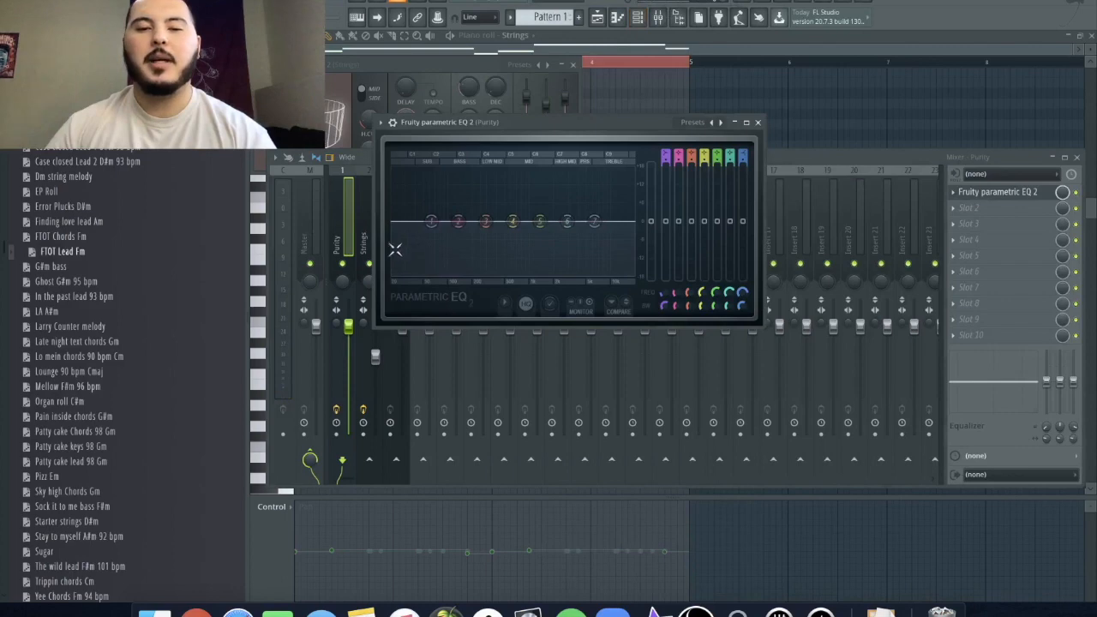
{"action": "left_click_drag", "start_coordinate": [430, 228], "coordinate": [455, 274]}
{"action": "left_click_drag", "start_coordinate": [594, 221], "coordinate": [569, 197]}
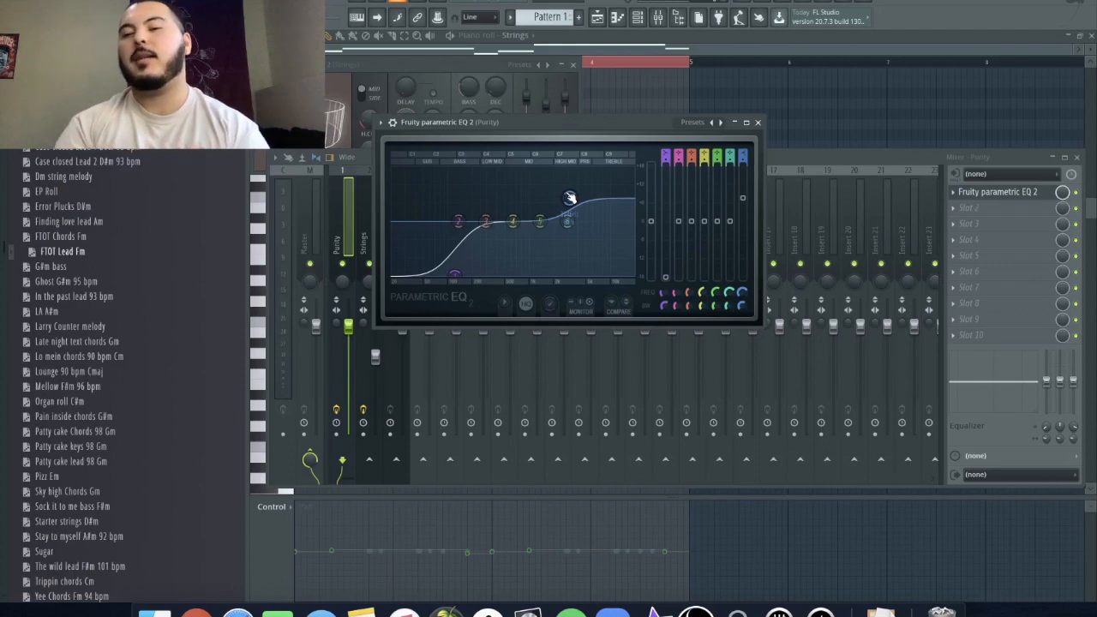
{"action": "key", "text": "space"}
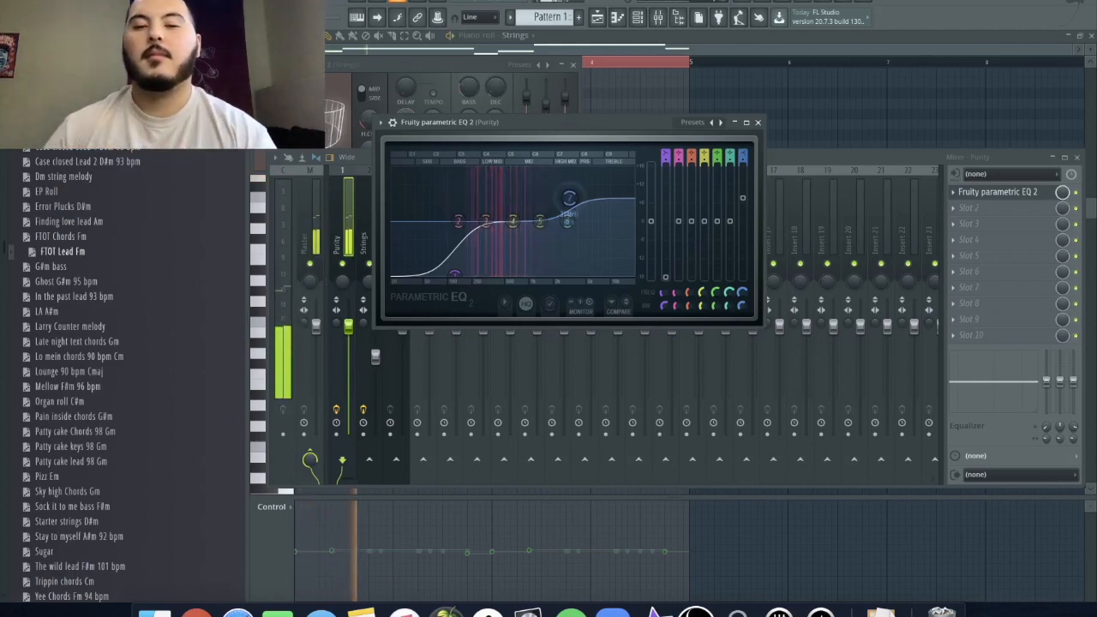
Add RC-20 Retro Color to the second effect slot of the Purity mixer track and turn off its Noise and Wobble modules
{"action": "left_click", "coordinate": [969, 208]}
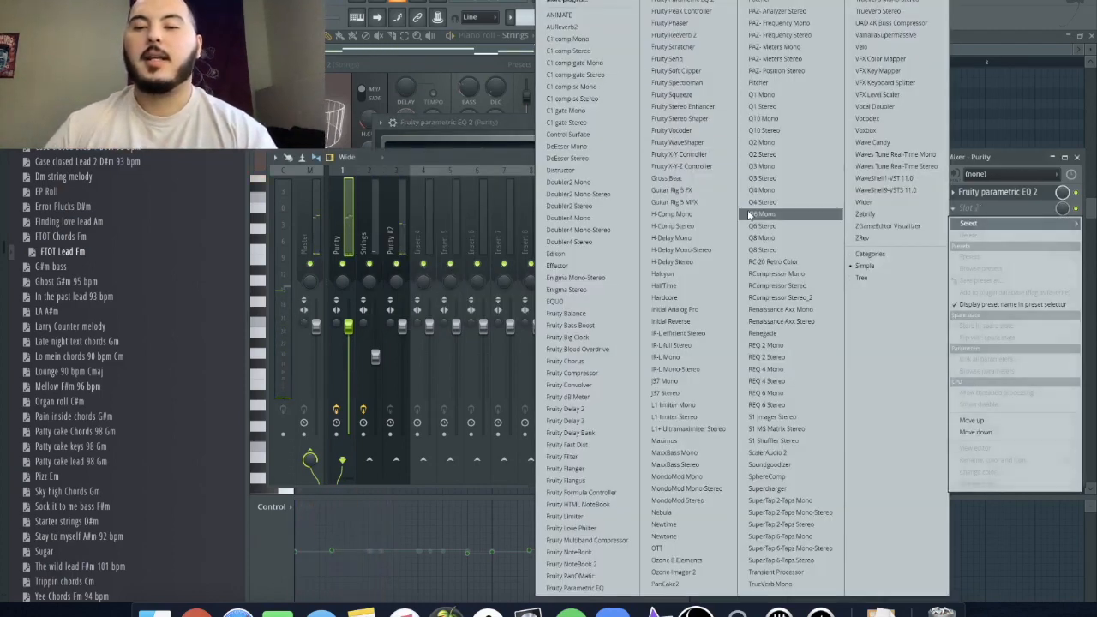
{"action": "left_click", "coordinate": [780, 262]}
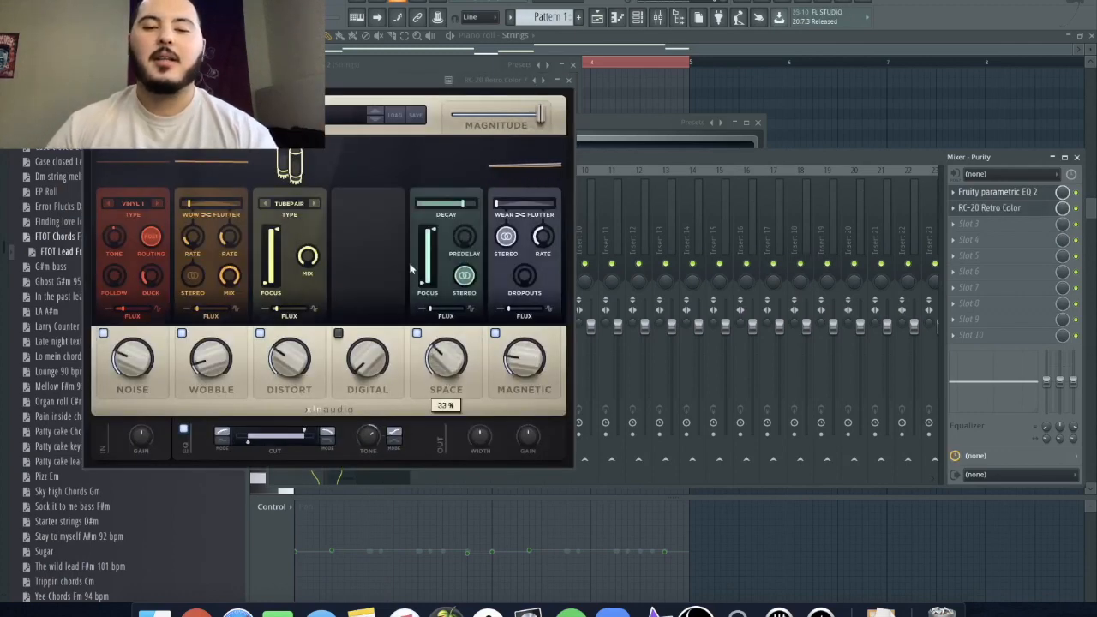
{"action": "left_click", "coordinate": [104, 333]}
{"action": "left_click", "coordinate": [182, 334]}
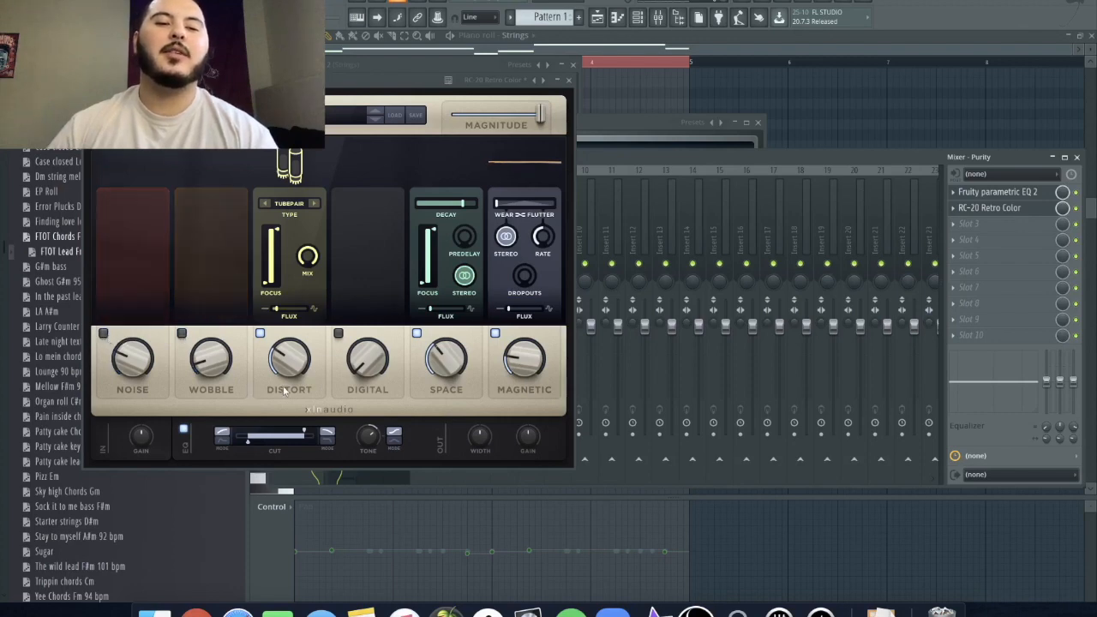
Reduce the Distort and Space amounts in RC-20 and raise the upper limit of its EQ cut while listening, then close it
{"action": "left_click_drag", "start_coordinate": [281, 377], "coordinate": [265, 292]}
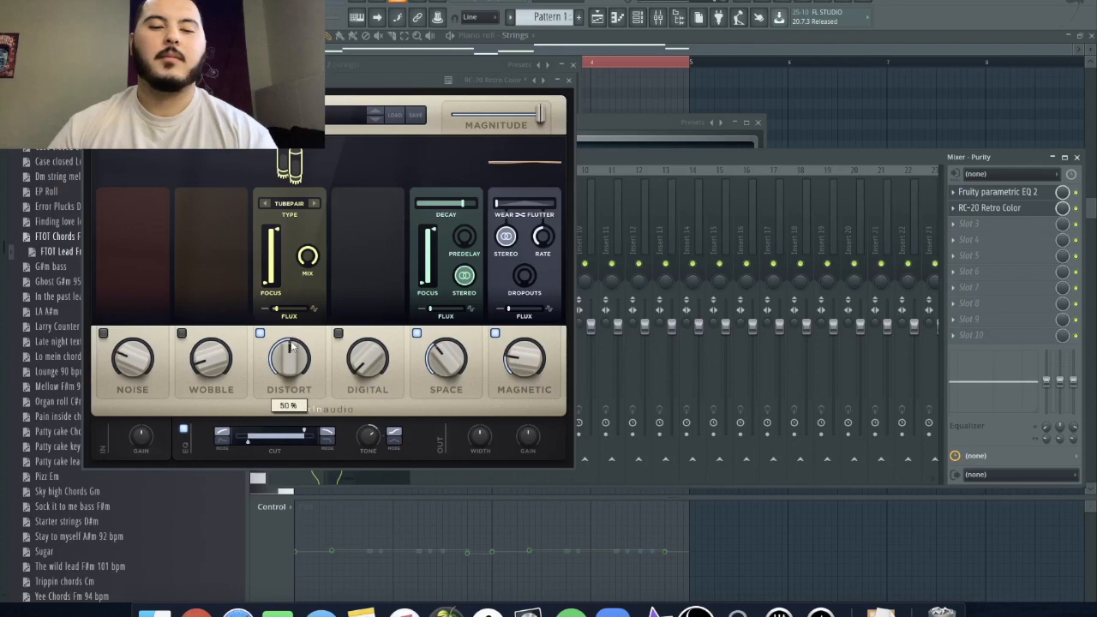
{"action": "left_click_drag", "start_coordinate": [304, 433], "coordinate": [314, 433]}
{"action": "key", "text": "space"}
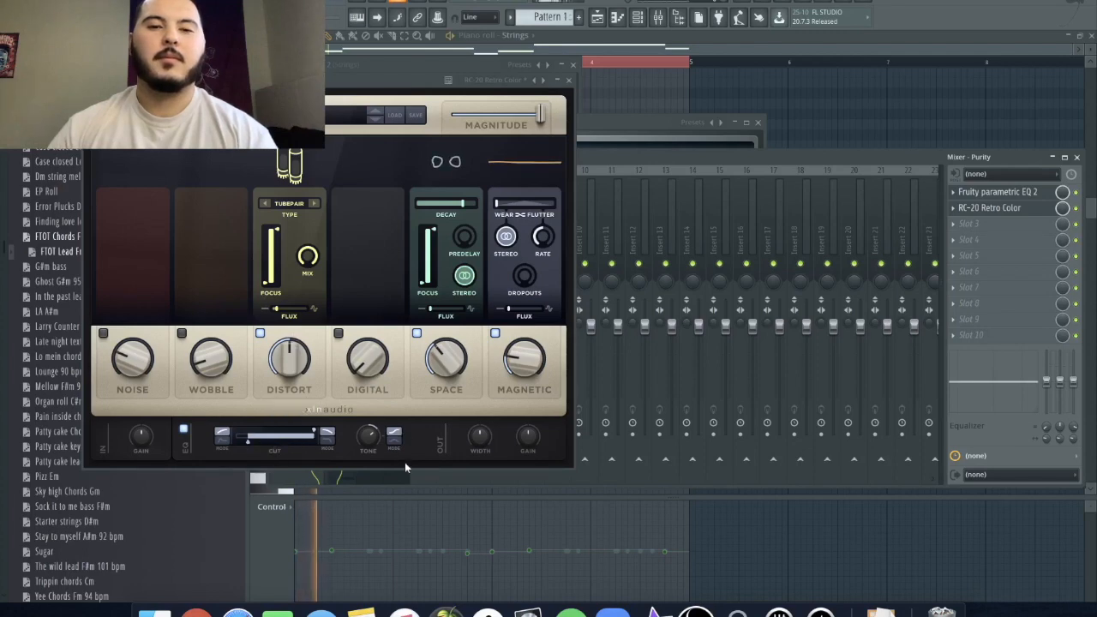
{"action": "left_click_drag", "start_coordinate": [289, 364], "coordinate": [276, 413]}
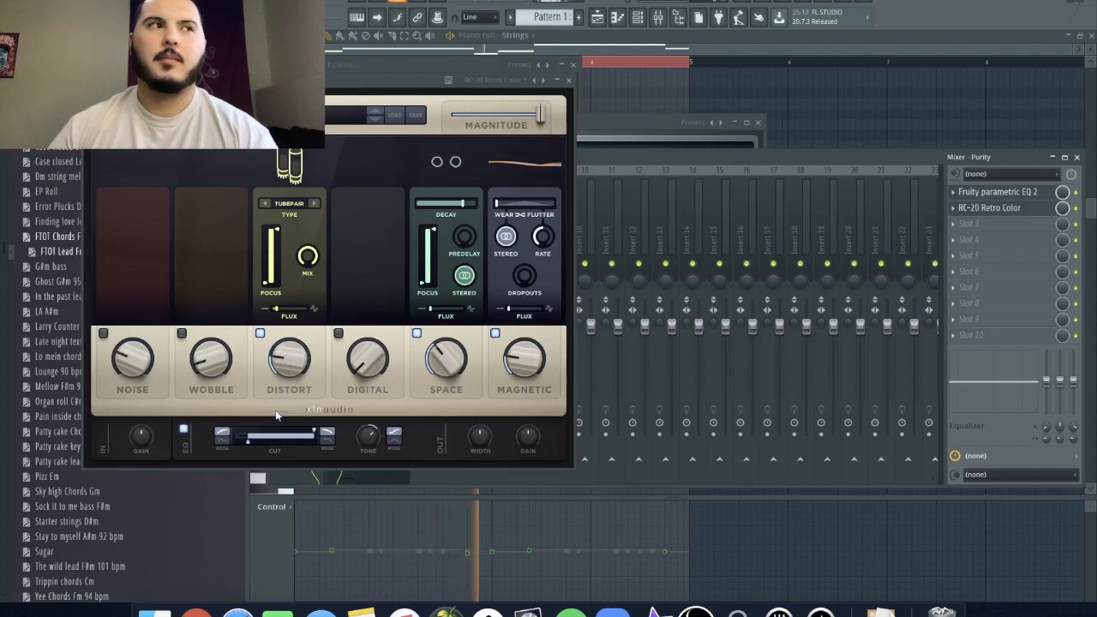
{"action": "left_click_drag", "start_coordinate": [445, 364], "coordinate": [432, 384]}
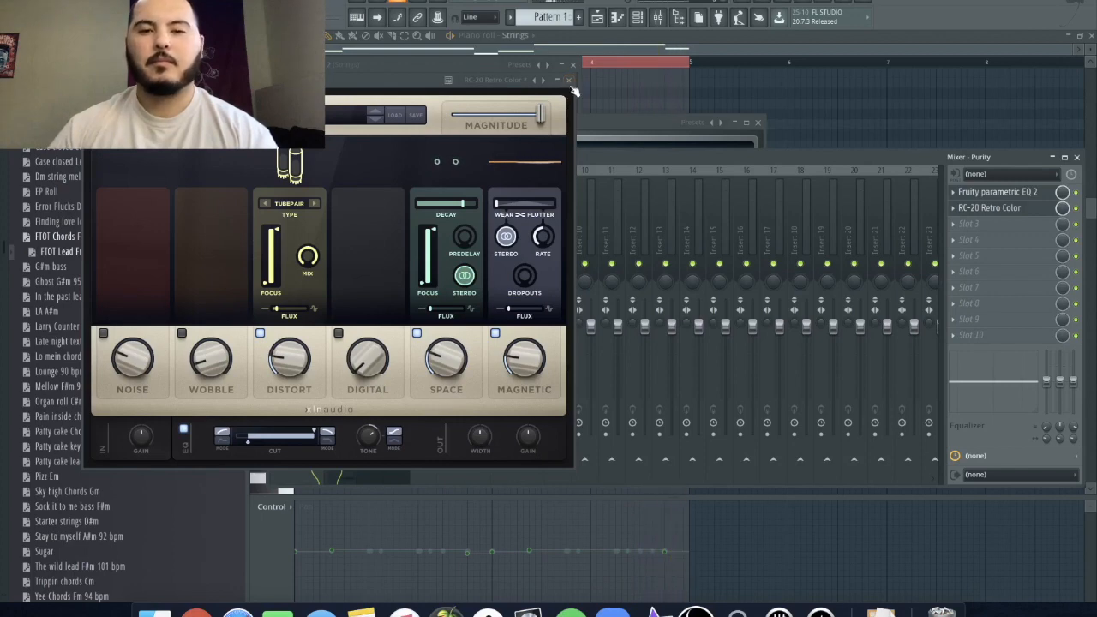
{"action": "left_click_drag", "start_coordinate": [461, 368], "coordinate": [440, 380]}
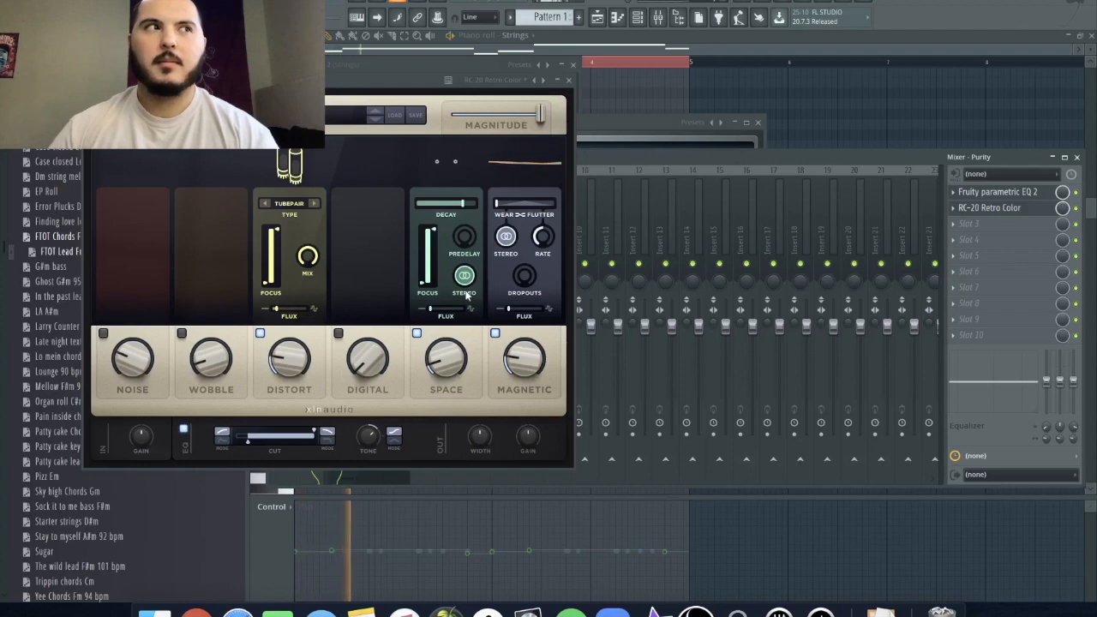
{"action": "left_click", "coordinate": [569, 80]}
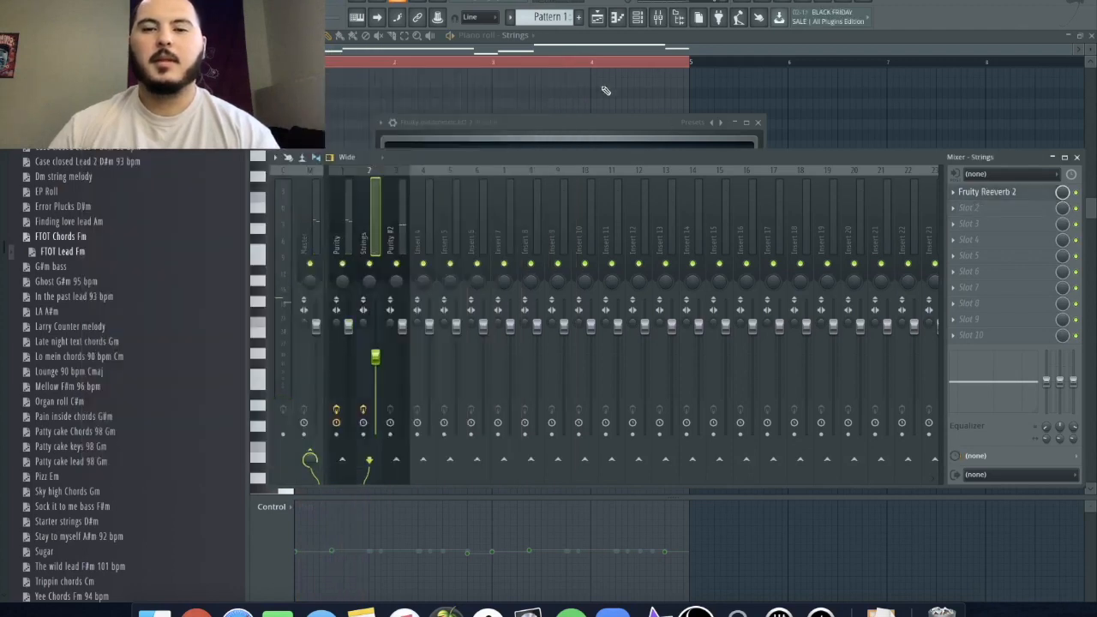
Add Fruity Delay 3 to the second effect slot of the Strings mixer track and load the Ping pong preset
{"action": "left_click", "coordinate": [958, 211]}
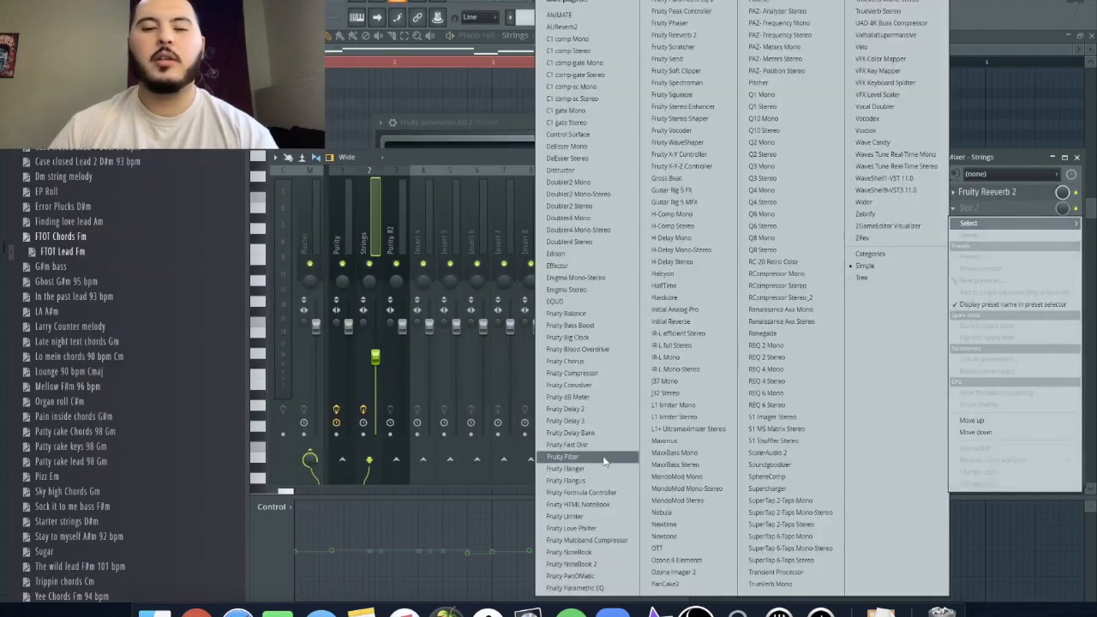
{"action": "left_click", "coordinate": [598, 420]}
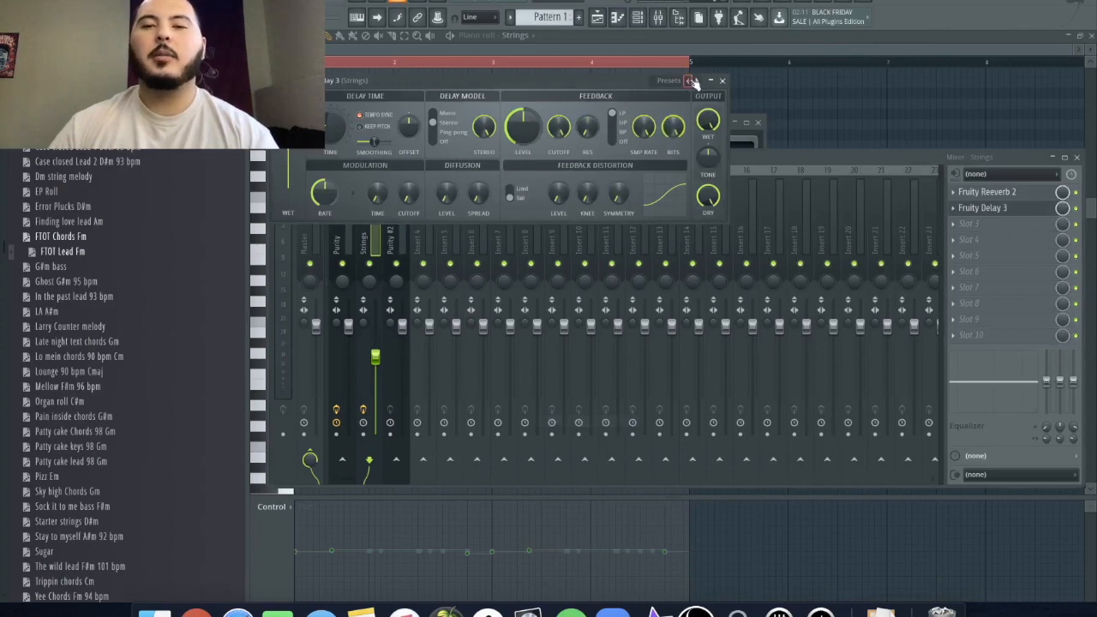
{"action": "left_click", "coordinate": [694, 81]}
{"action": "left_click", "coordinate": [715, 150]}
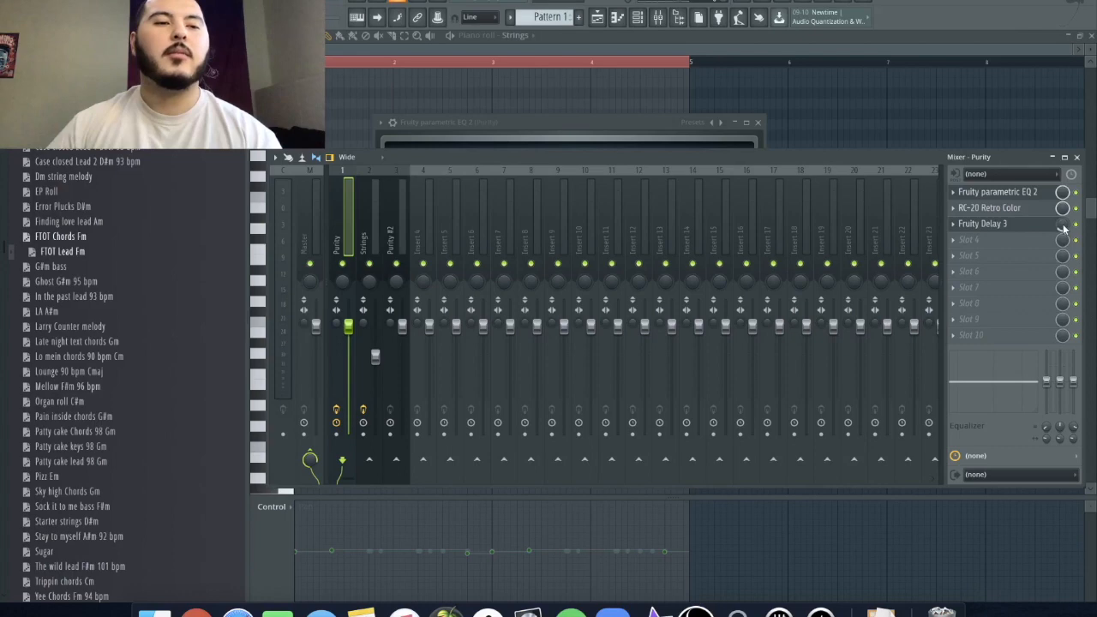
Lower the Purity #2 mixer track's volume during playback, then add Fruity Reeverb 2 to its first slot with a larger room size
{"action": "key", "text": "space"}
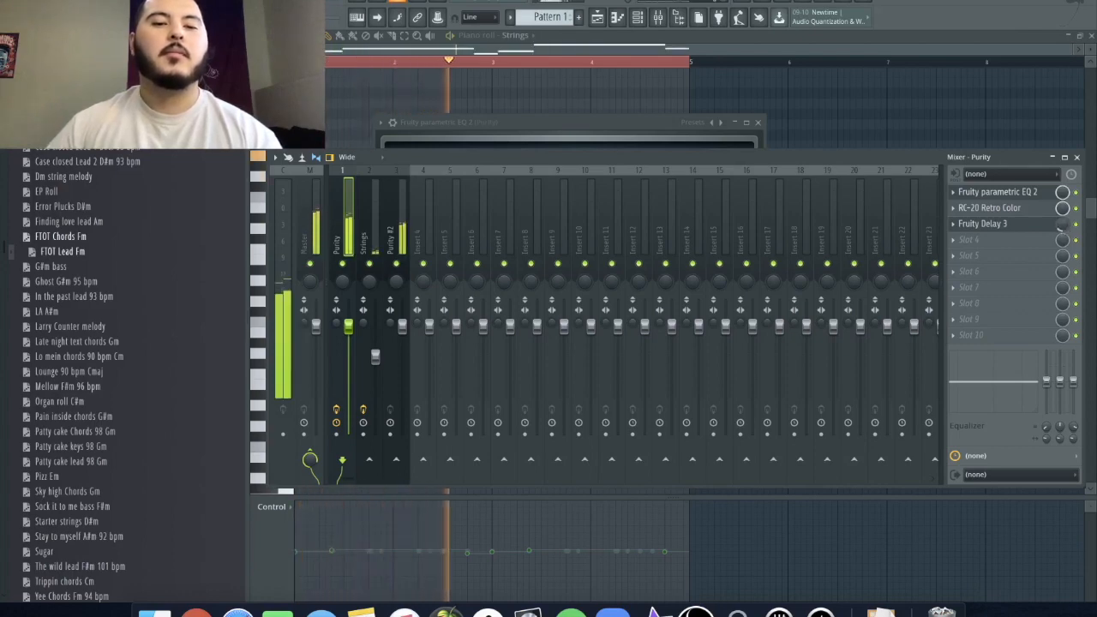
{"action": "left_click_drag", "start_coordinate": [402, 325], "coordinate": [402, 336]}
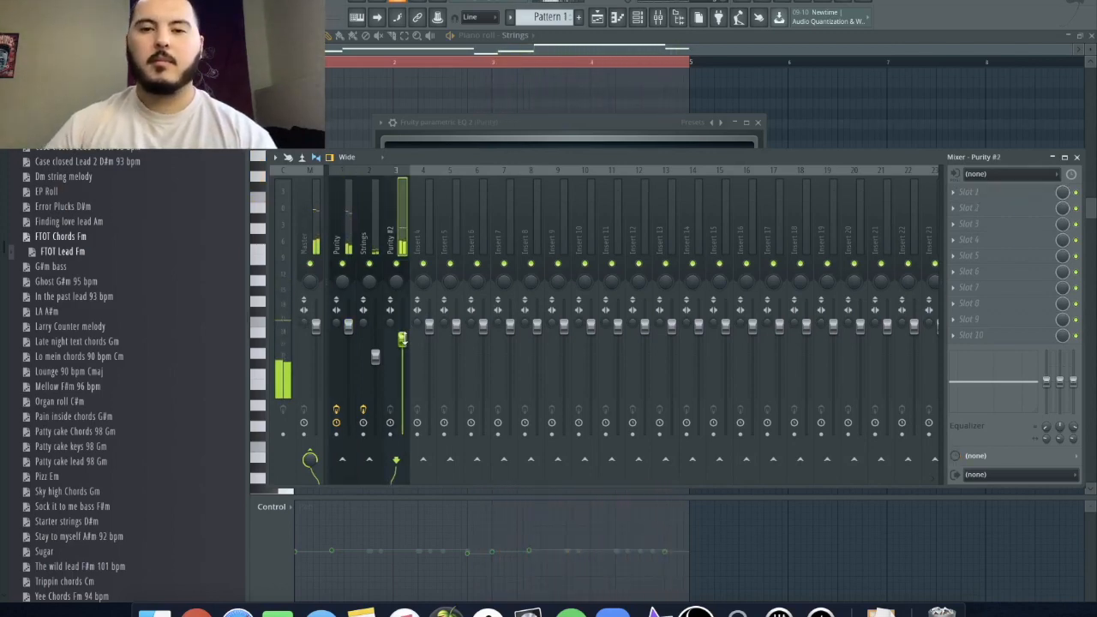
{"action": "left_click", "coordinate": [966, 204]}
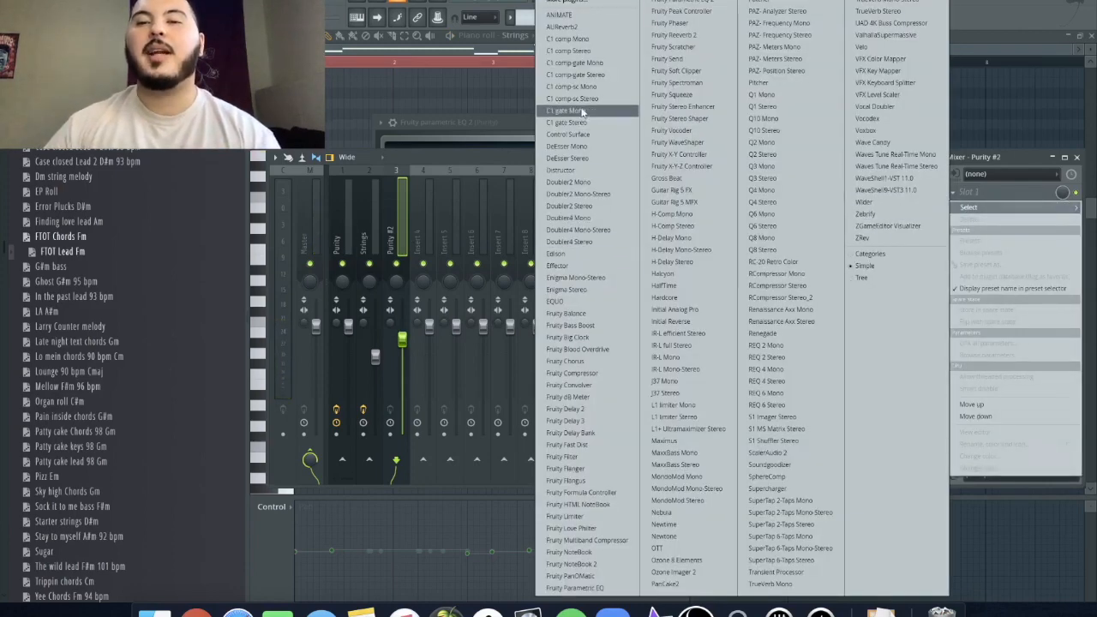
{"action": "left_click", "coordinate": [681, 36]}
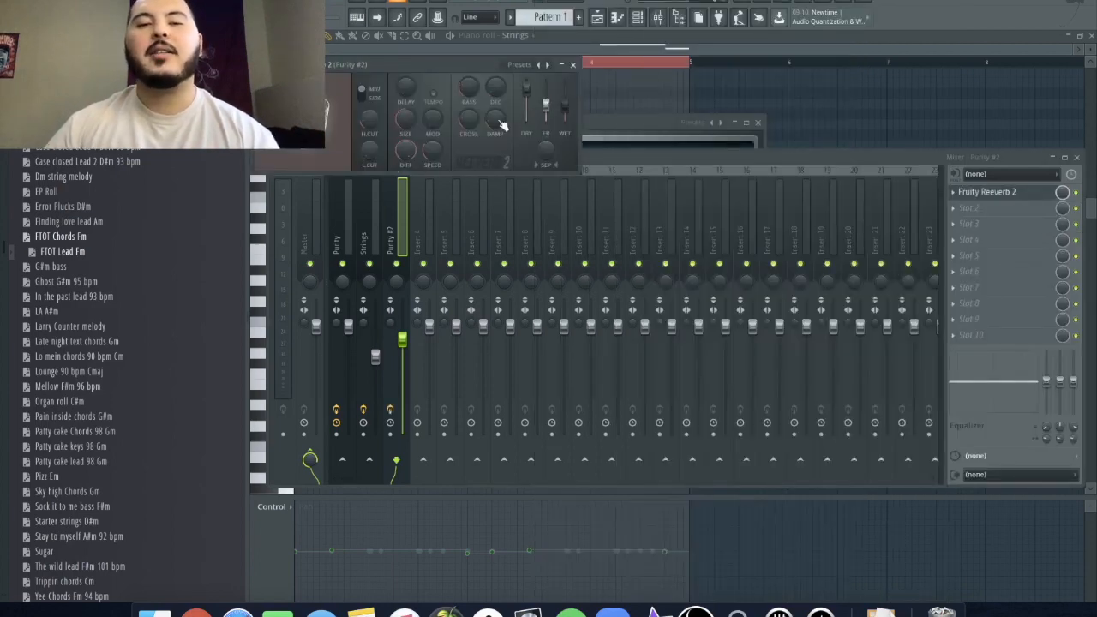
{"action": "left_click_drag", "start_coordinate": [405, 119], "coordinate": [406, 105]}
Add Fruity Delay 3 with the Ping pong preset to the second slot of Purity #2 and turn its mix level down
{"action": "left_click", "coordinate": [964, 209]}
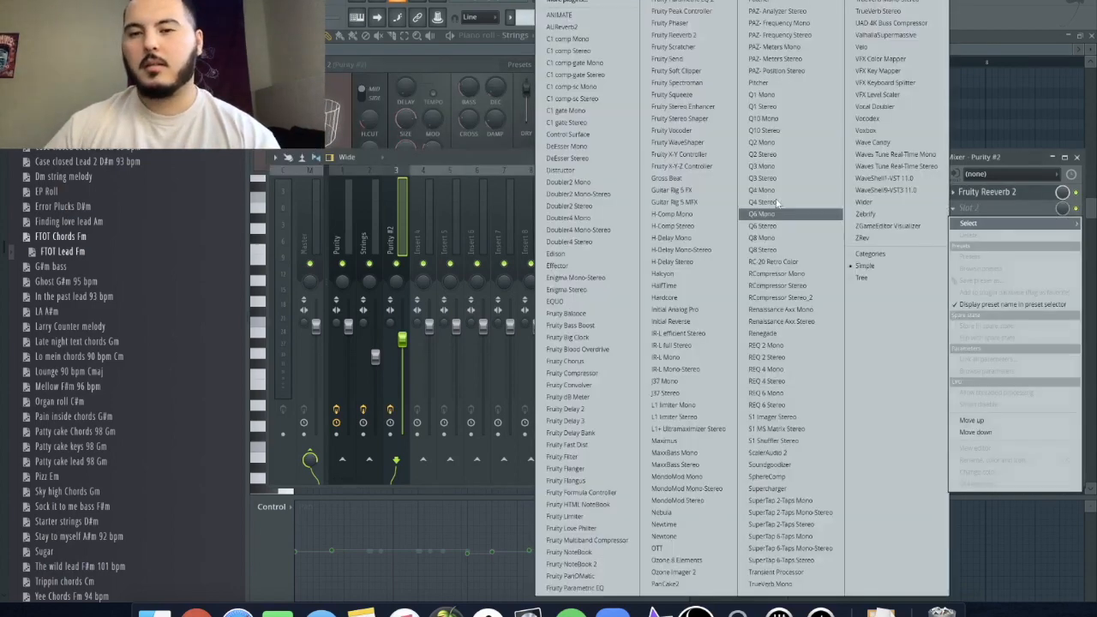
{"action": "left_click", "coordinate": [604, 421]}
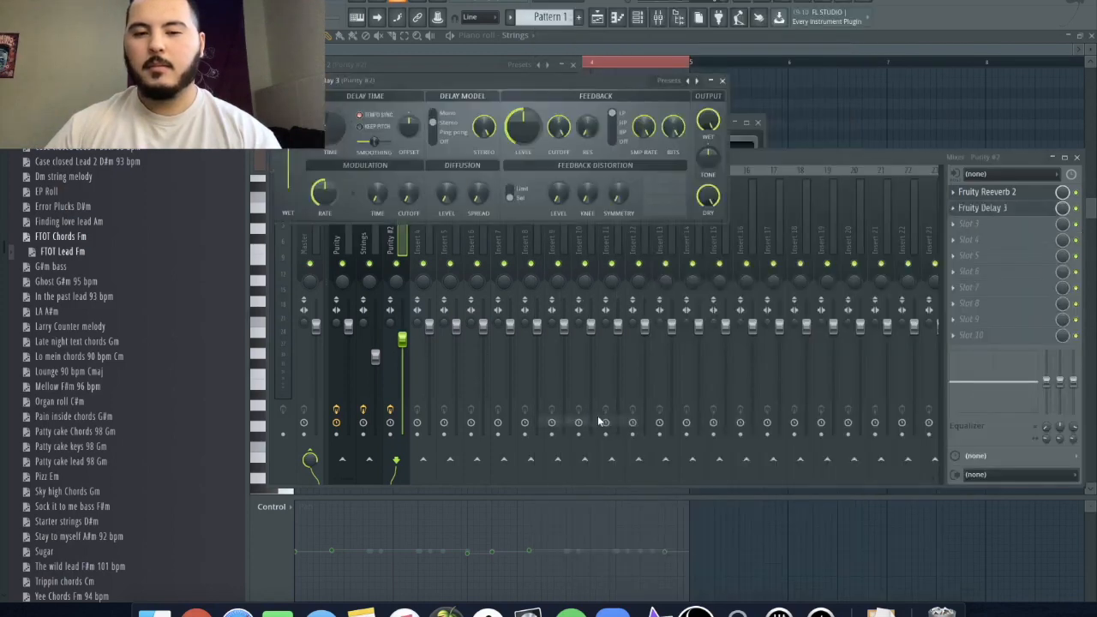
{"action": "left_click", "coordinate": [697, 82]}
{"action": "left_click", "coordinate": [718, 151]}
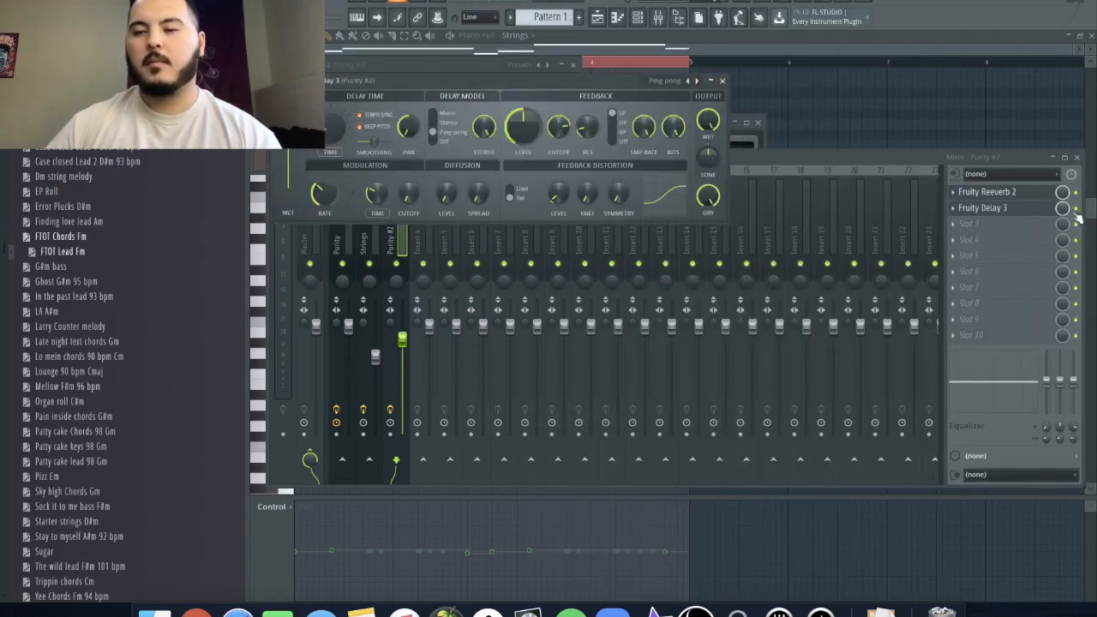
{"action": "left_click_drag", "start_coordinate": [1063, 208], "coordinate": [1063, 210]}
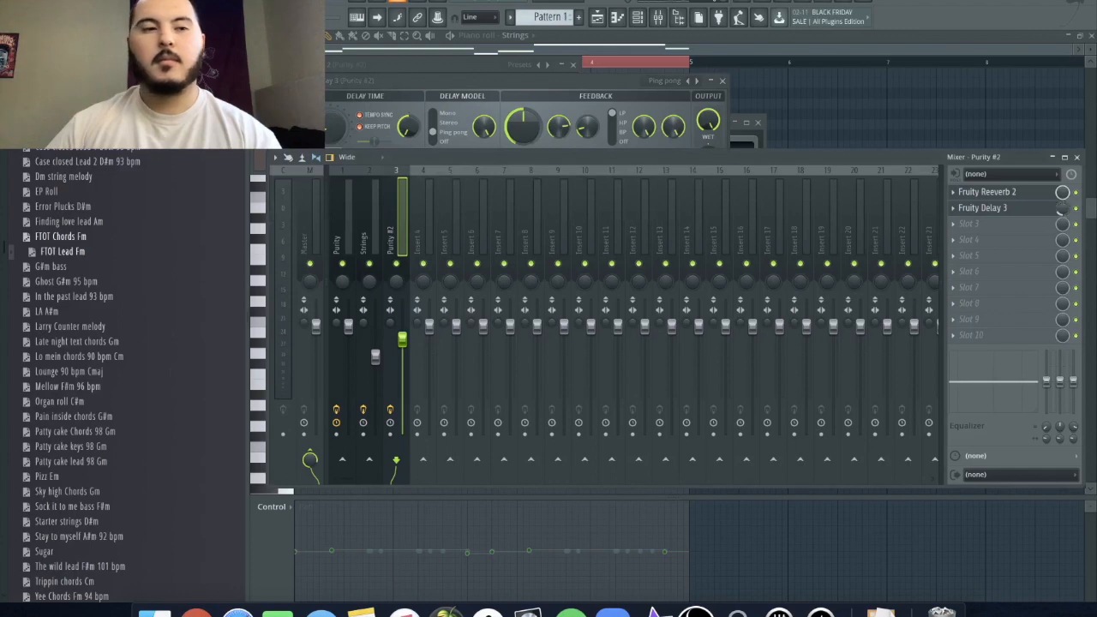
Play the pattern with the channel rack open and reduce the Purity #2 mixer track's volume further
{"action": "key", "text": "space"}
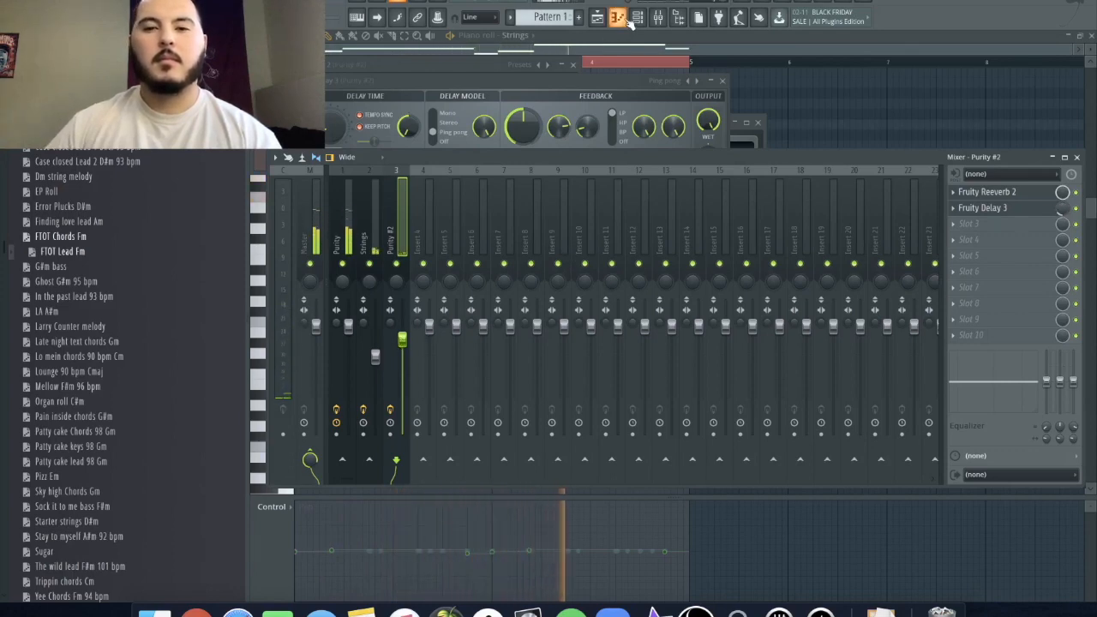
{"action": "key", "text": "F6"}
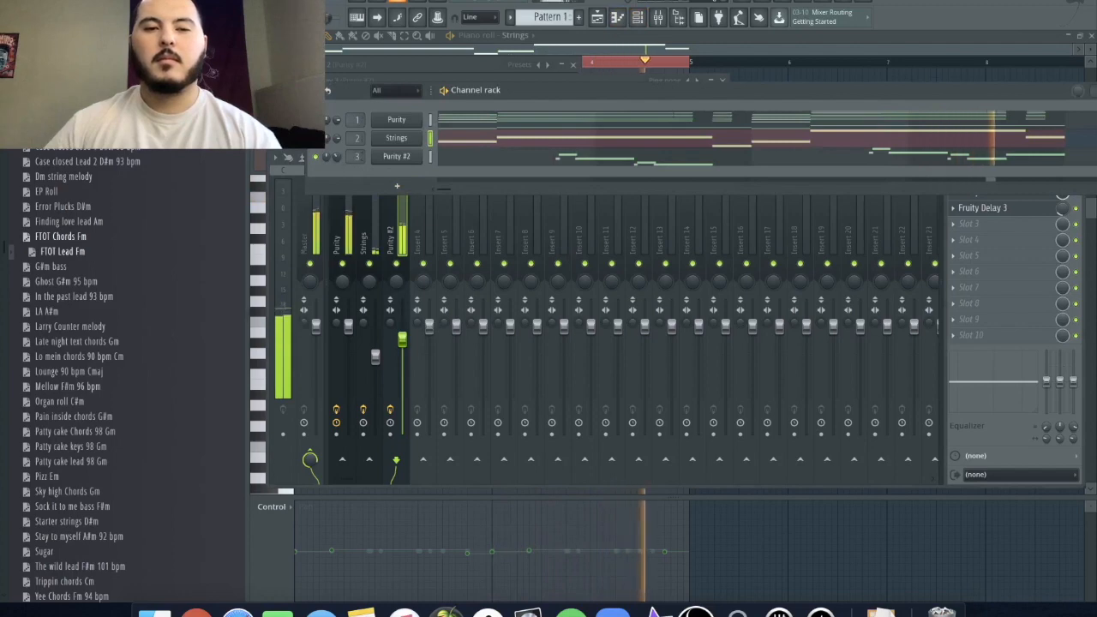
{"action": "left_click", "coordinate": [397, 185]}
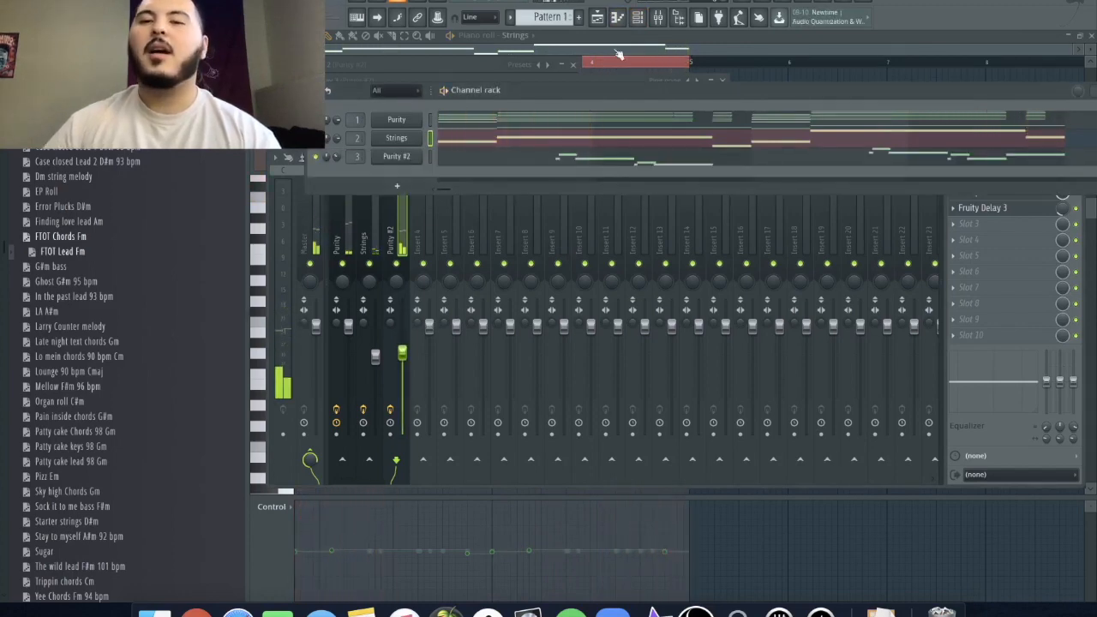
Bring up the playlist and review it together with the channel rack and the mixer
{"action": "left_click", "coordinate": [597, 18]}
{"action": "left_click_drag", "start_coordinate": [576, 85], "coordinate": [451, 102]}
{"action": "left_click", "coordinate": [639, 18]}
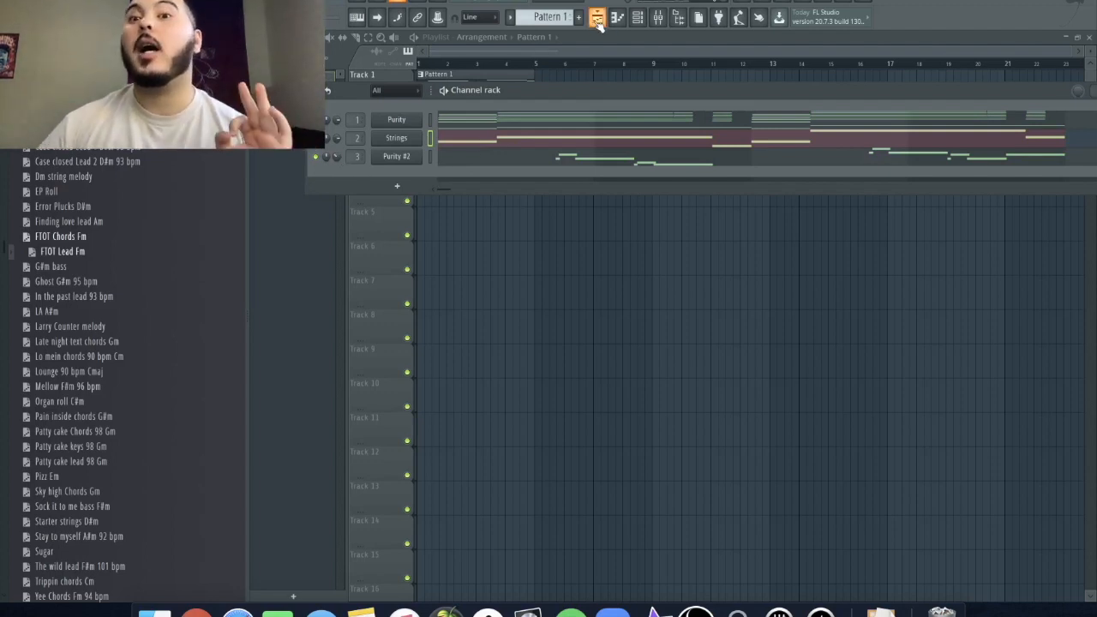
{"action": "left_click", "coordinate": [658, 21]}
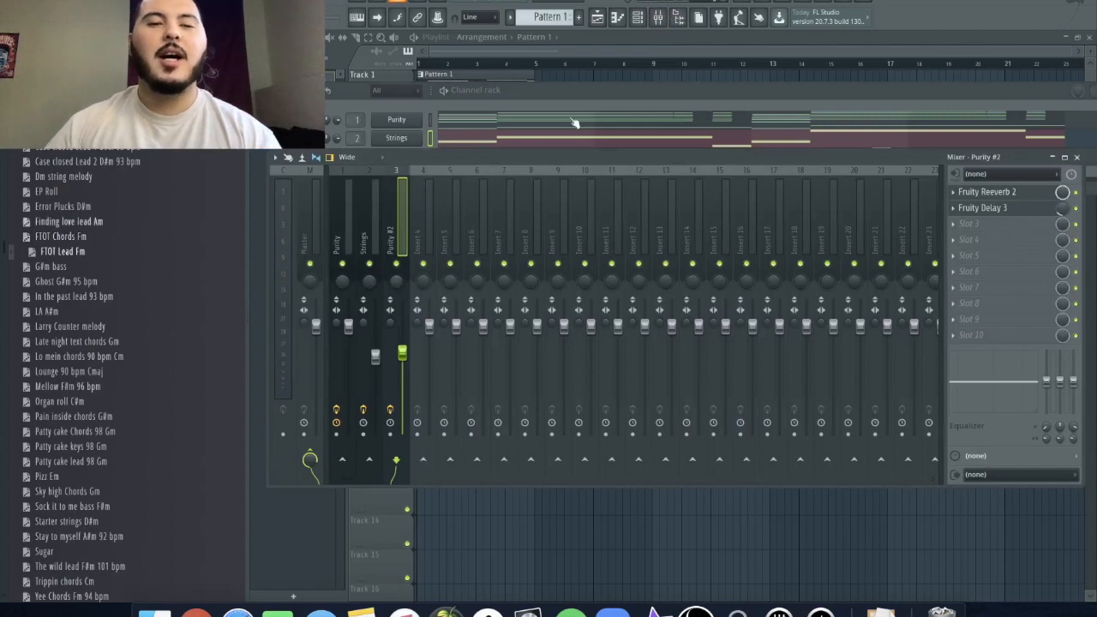
{"action": "left_click", "coordinate": [469, 104]}
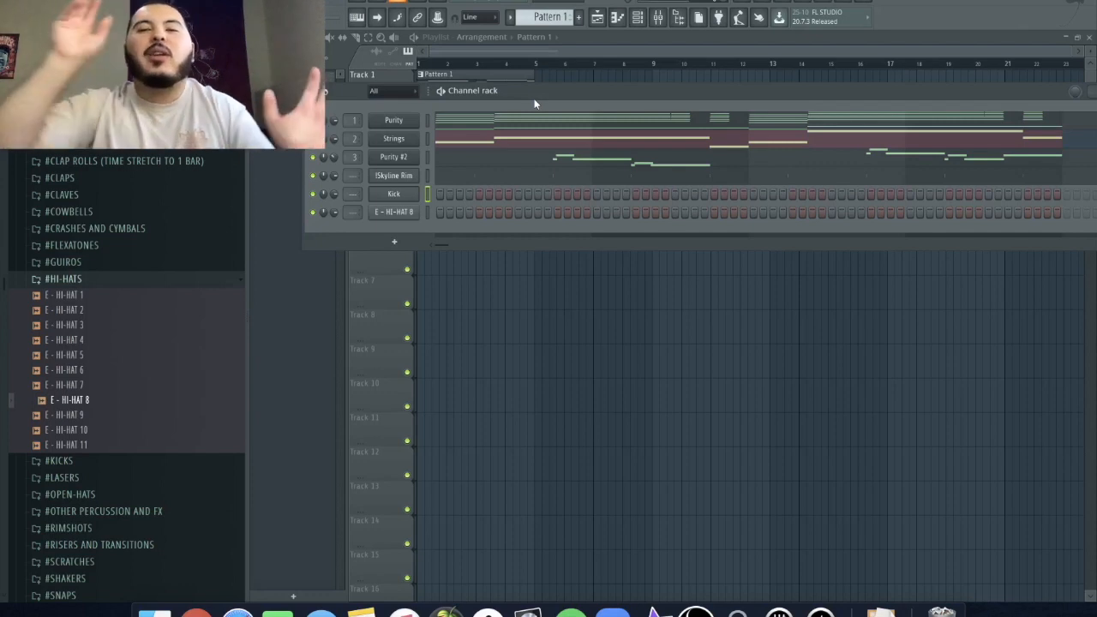
Open the Kick channel's piano roll and record a four-bar kick pattern on C5 over the melody
{"action": "right_click", "coordinate": [396, 195]}
{"action": "left_click", "coordinate": [420, 204]}
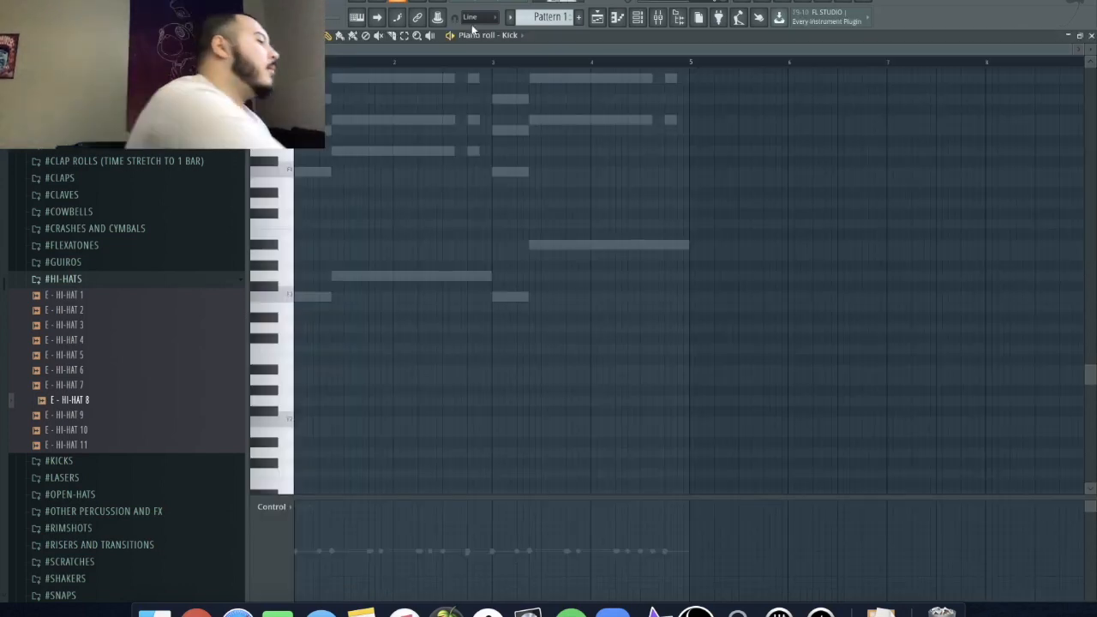
{"action": "key", "text": "space"}
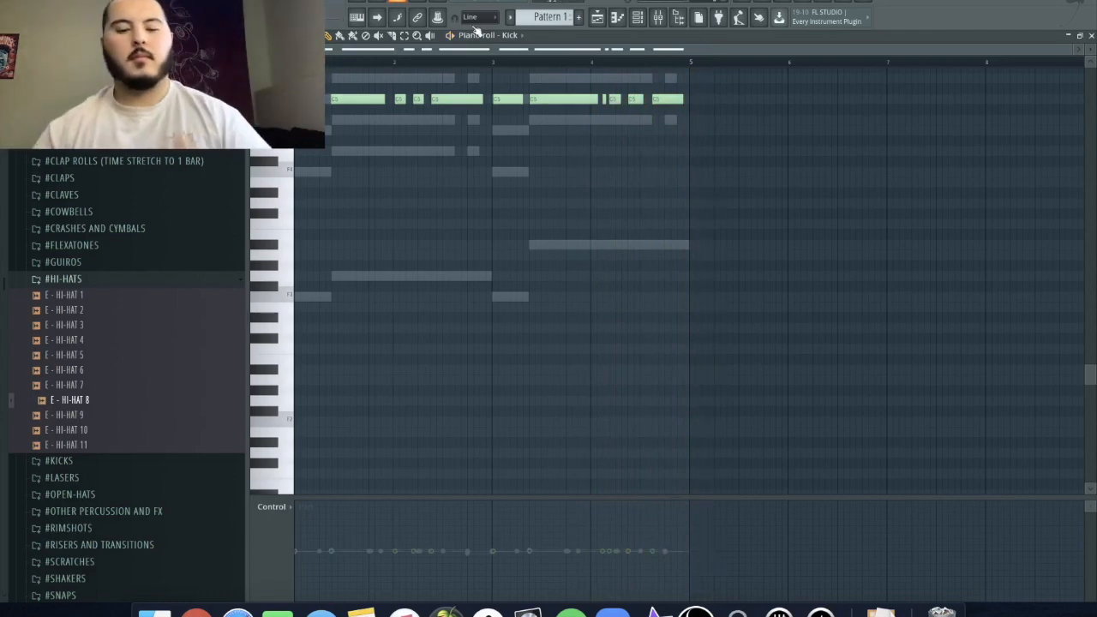
Quantize the recorded kick notes and shorten them to brief, equal-length hits
{"action": "key", "text": "alt+q"}
{"action": "key", "text": "Return"}
{"action": "key", "text": "shift+d"}
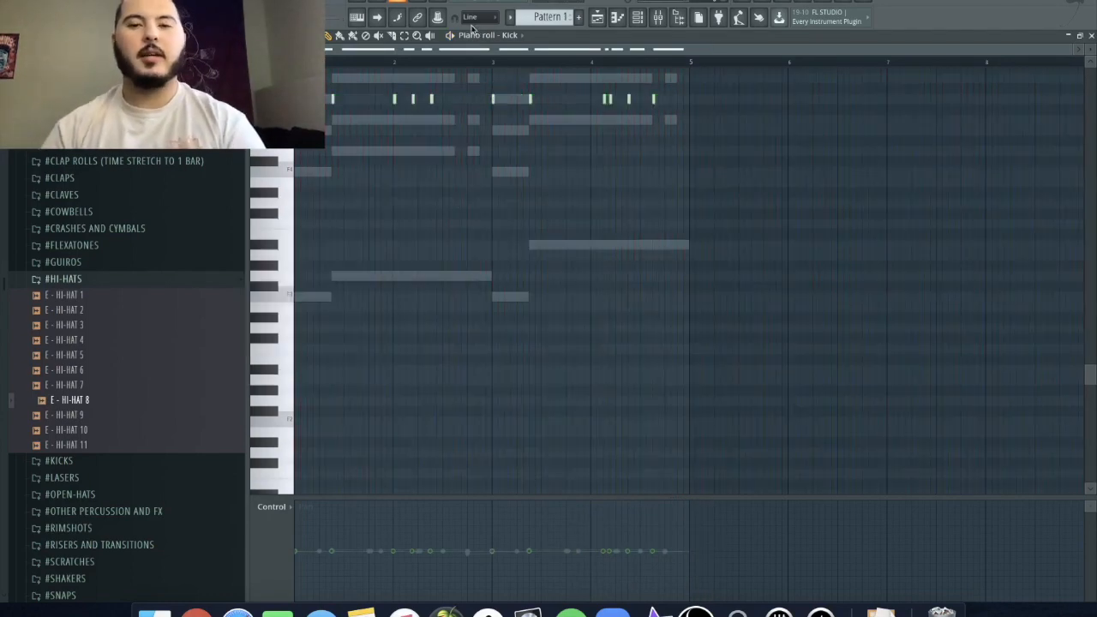
Display the note velocities, bring every kick hit to full velocity, and rework the last hits of bar 4 while listening
{"action": "key", "text": "space"}
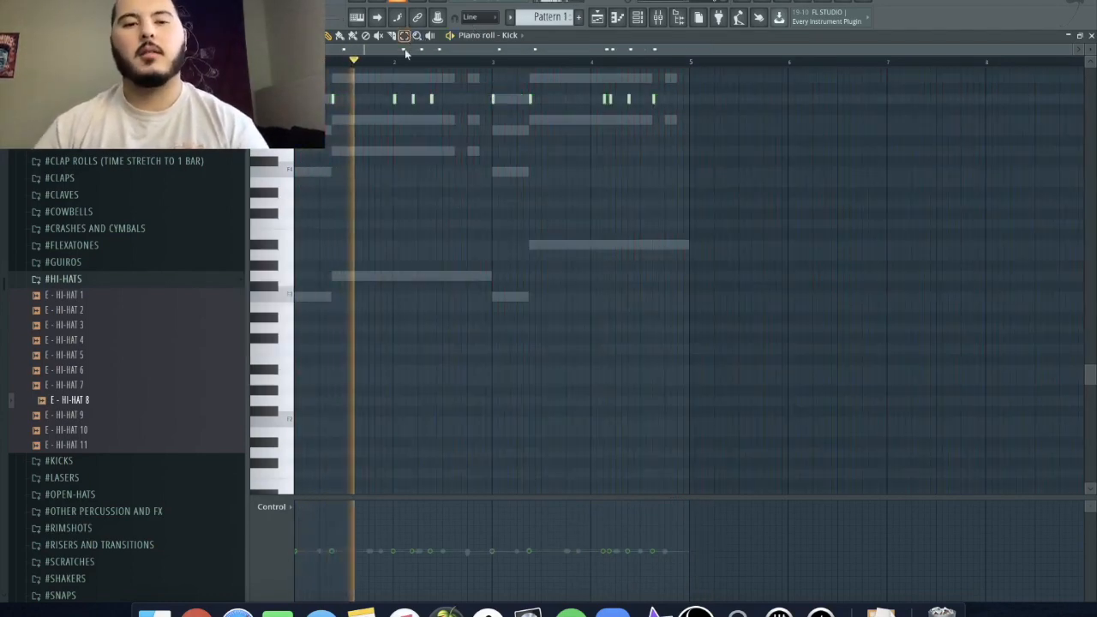
{"action": "left_click", "coordinate": [271, 508]}
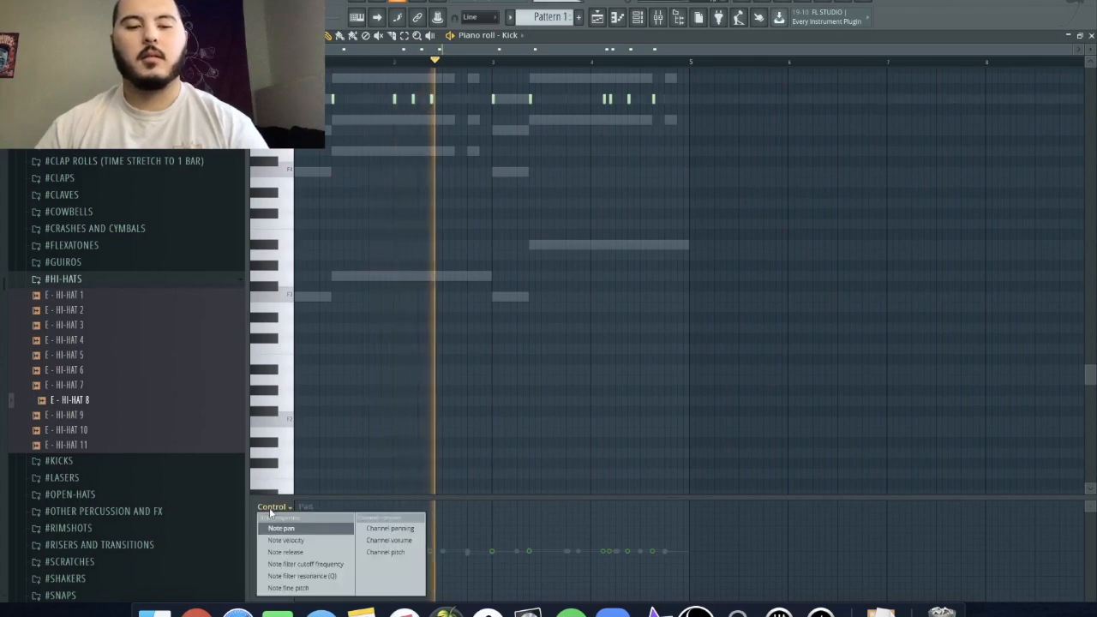
{"action": "left_click", "coordinate": [290, 540]}
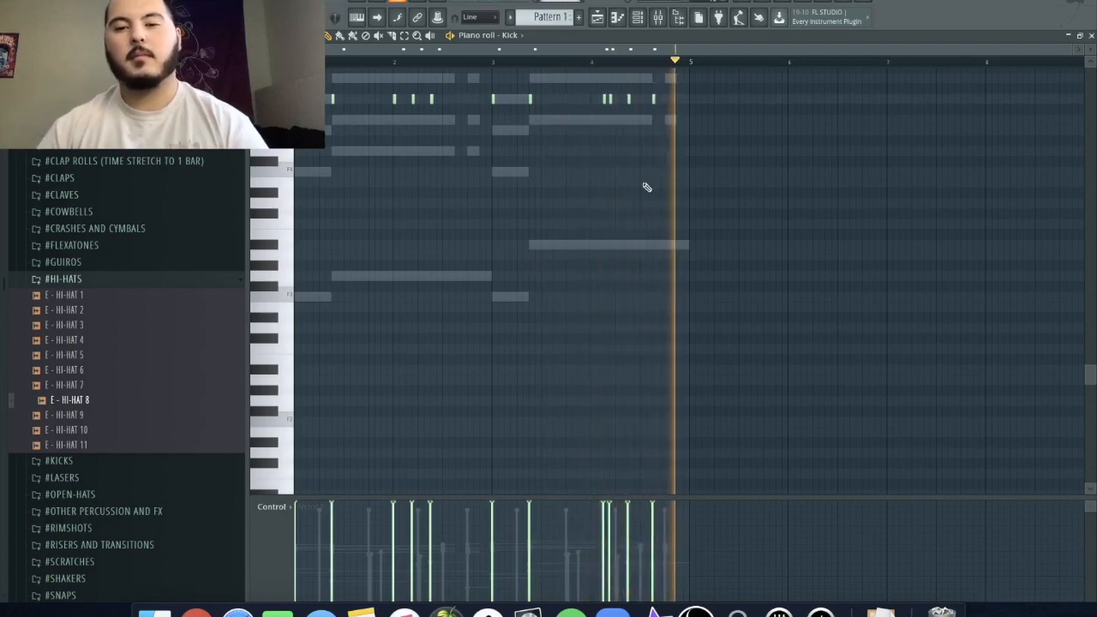
{"action": "key", "text": "space"}
{"action": "scroll", "coordinate": [467, 165], "scroll_direction": "up", "scroll_amount": 5}
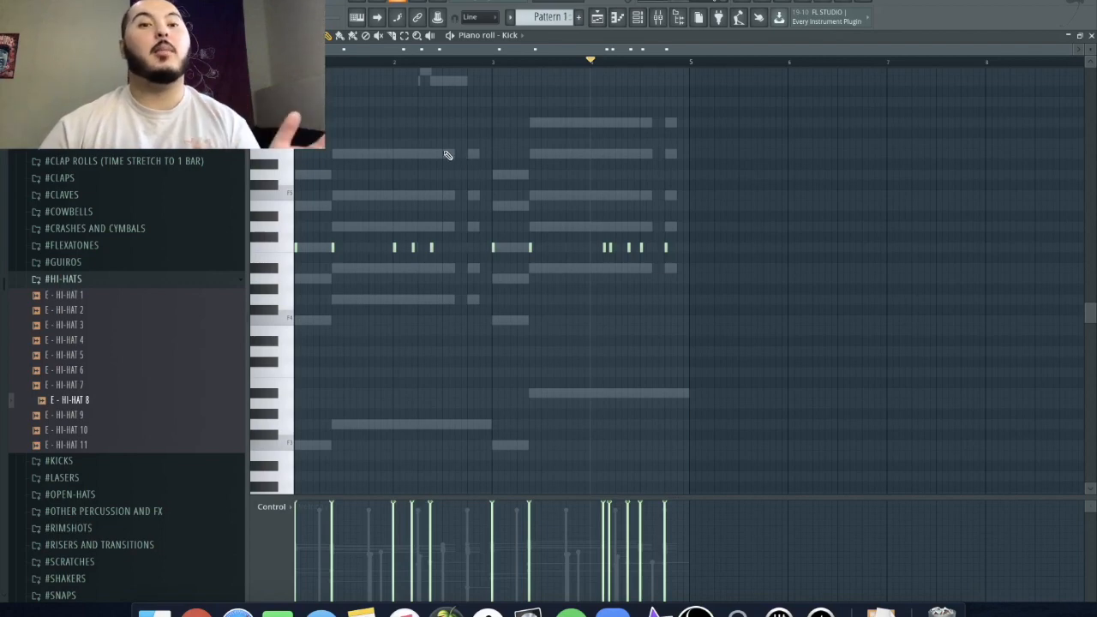
Fill the E - HI-HAT 8 channel with a hit on every fourth step
{"action": "left_click", "coordinate": [638, 19]}
{"action": "right_click", "coordinate": [420, 211]}
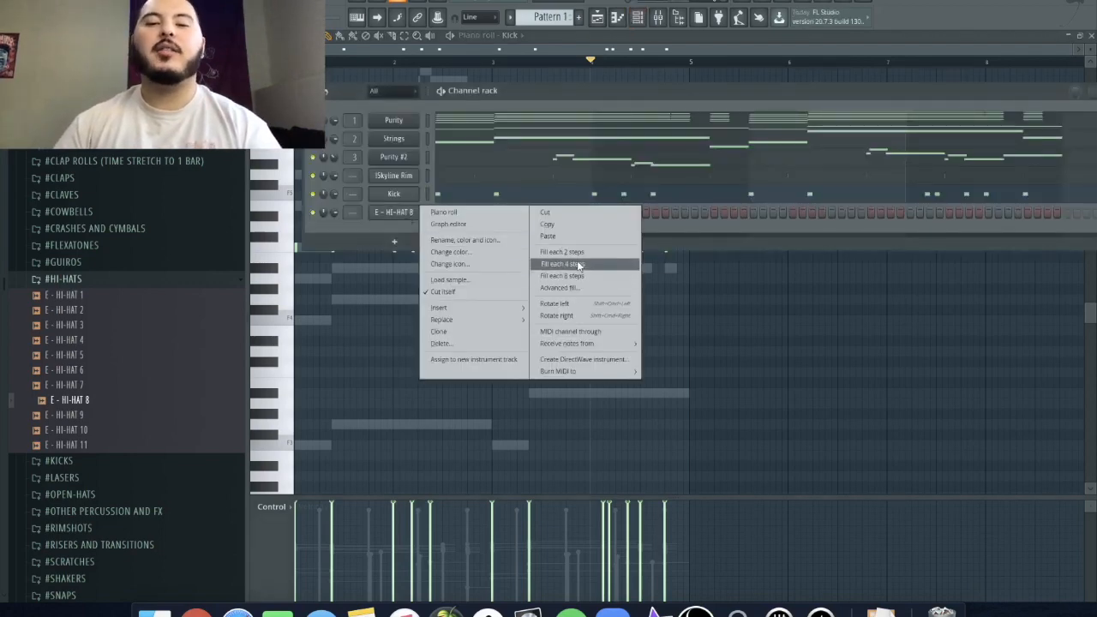
{"action": "left_click", "coordinate": [579, 264]}
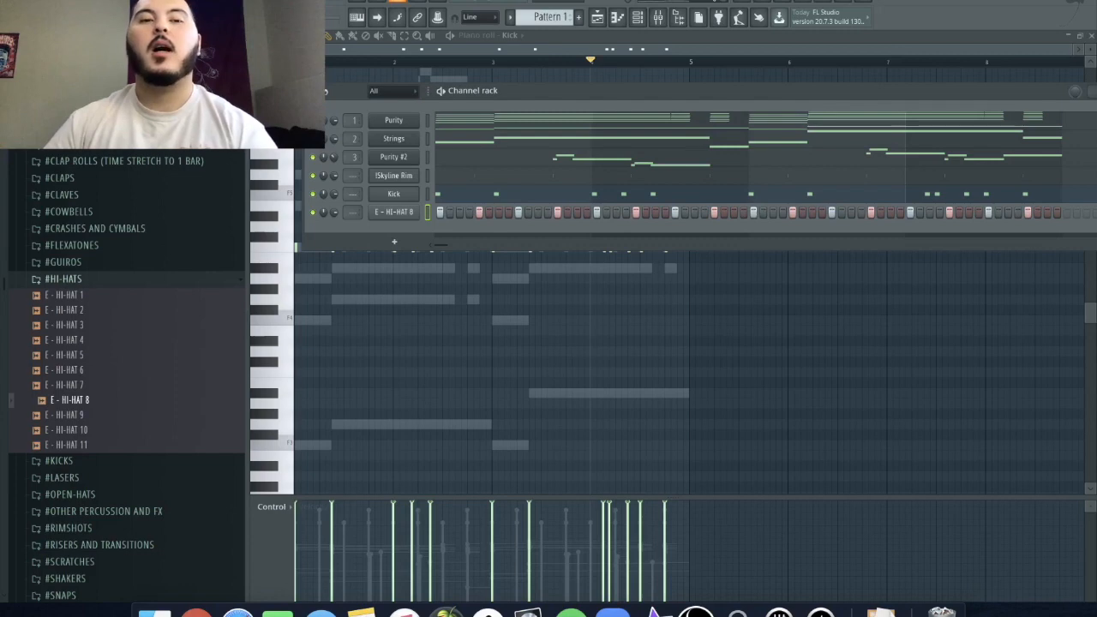
Trim the silence off the front of the E - HI-HAT 8 sample by adjusting its sample start
{"action": "left_click", "coordinate": [393, 212]}
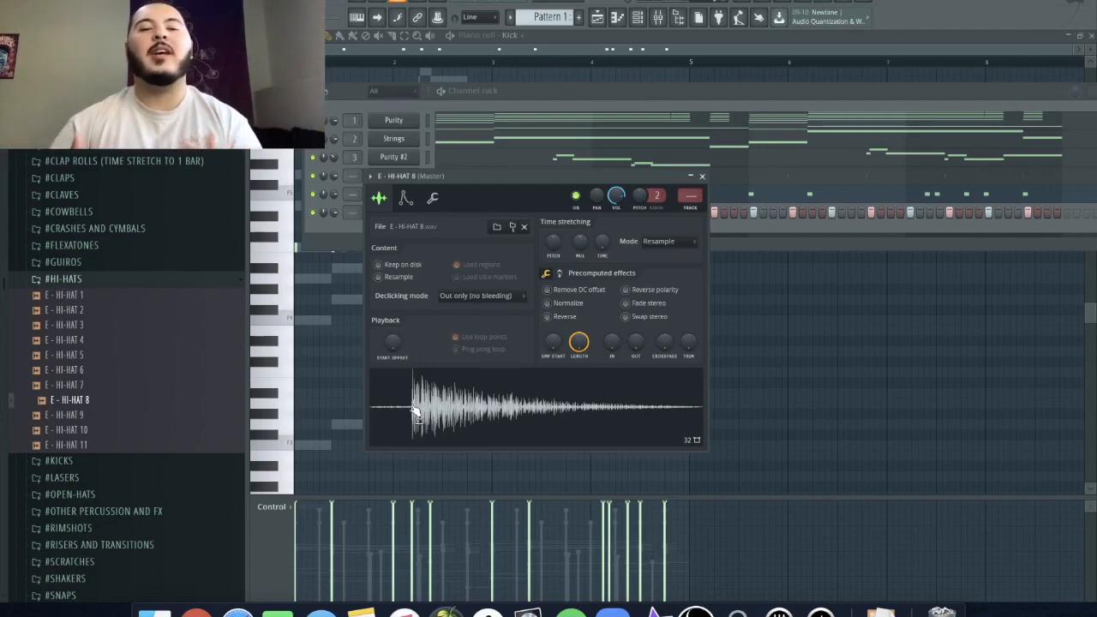
{"action": "left_click_drag", "start_coordinate": [553, 354], "coordinate": [552, 328]}
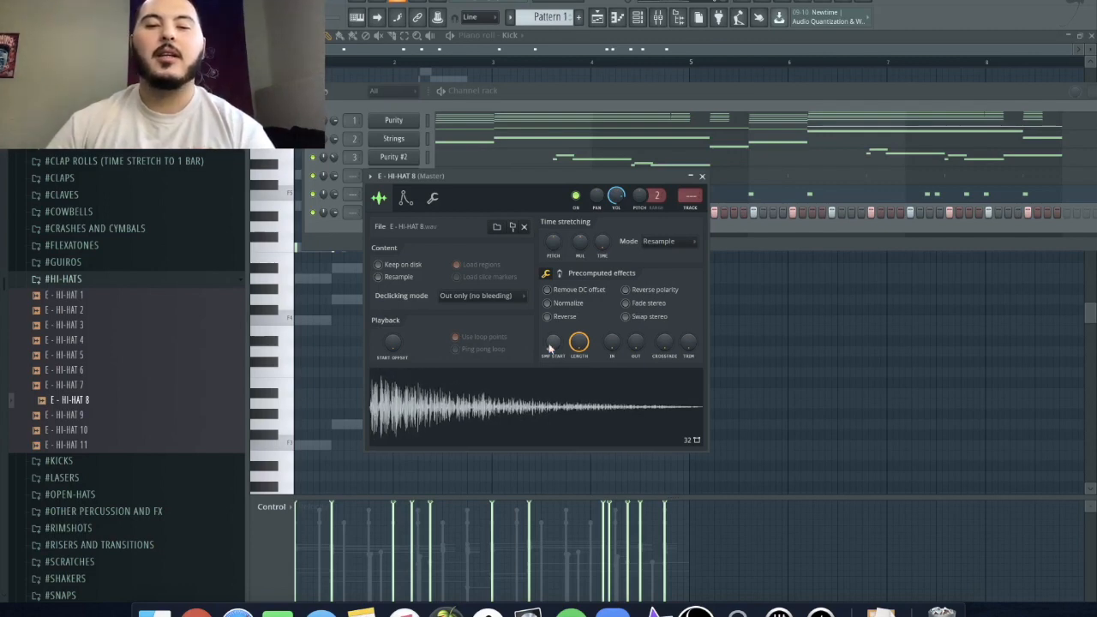
{"action": "left_click", "coordinate": [432, 199]}
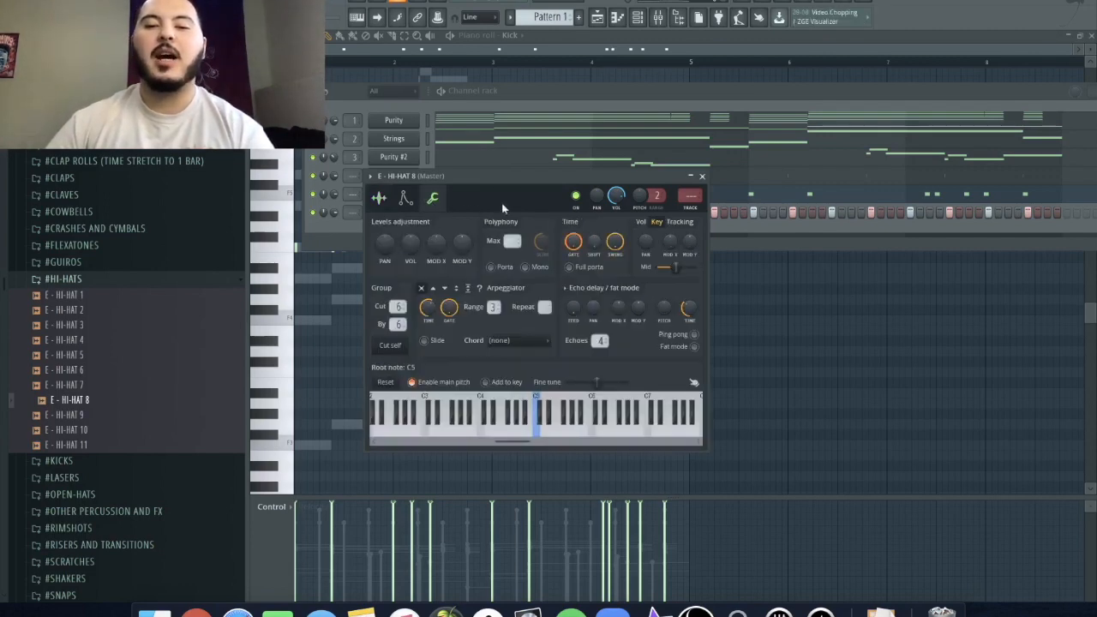
{"action": "left_click", "coordinate": [379, 199]}
{"action": "left_click_drag", "start_coordinate": [549, 344], "coordinate": [549, 369]}
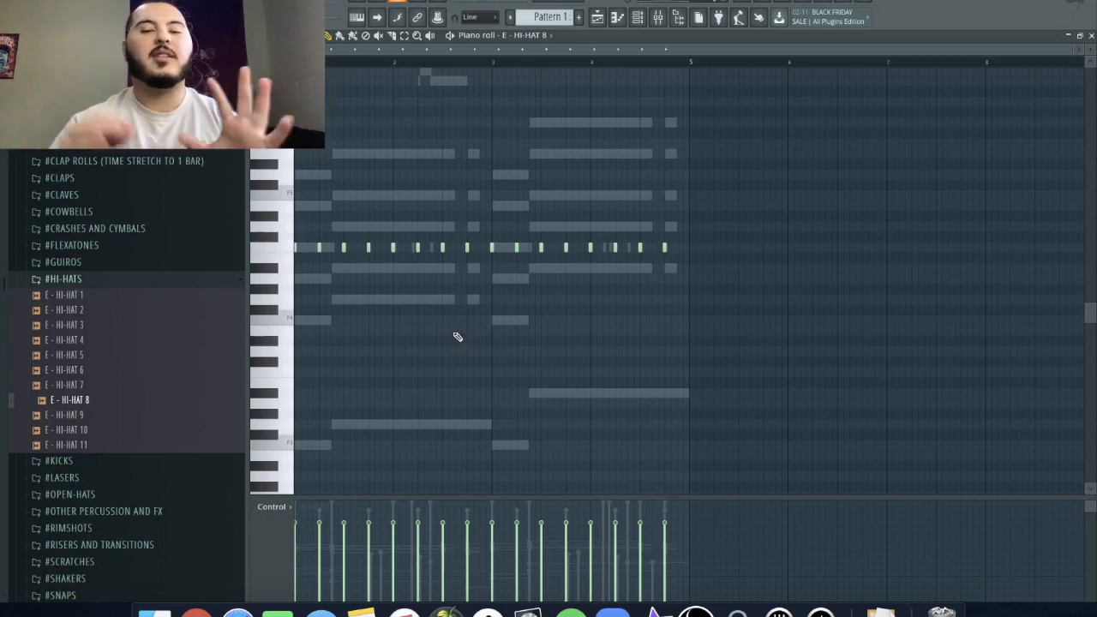
Add a quieter hi-hat hit between the third and fourth hits of bar 1 in the E - HI-HAT 8 piano roll and listen
{"action": "scroll", "coordinate": [290, 270], "scroll_direction": "up", "scroll_amount": 3}
{"action": "key", "text": "space"}
{"action": "left_click", "coordinate": [506, 248]}
{"action": "left_click", "coordinate": [502, 545]}
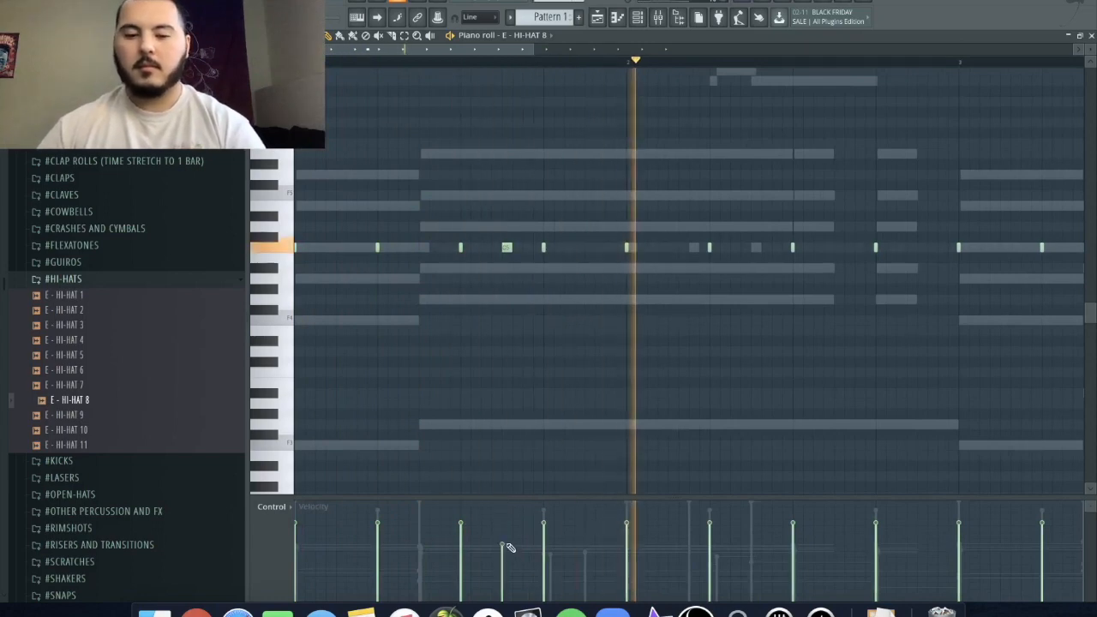
{"action": "key", "text": "space"}
{"action": "key", "text": "space"}
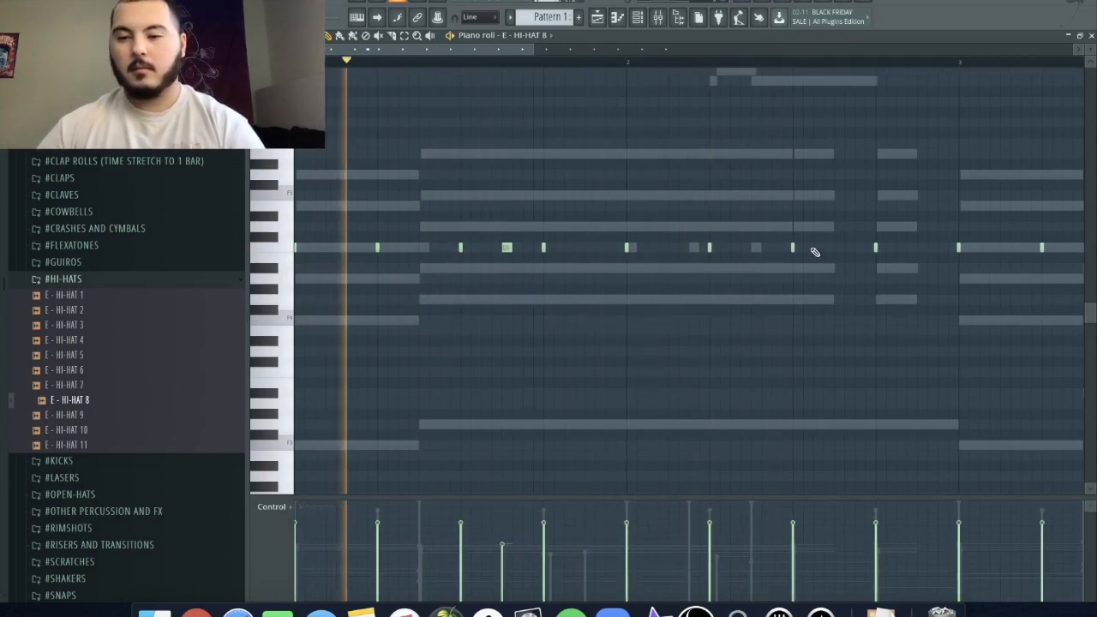
Build a roll of four quick hi-hat hits between the third and fourth beats of bar 2, and quantize all the hi-hat notes
{"action": "key", "text": "space"}
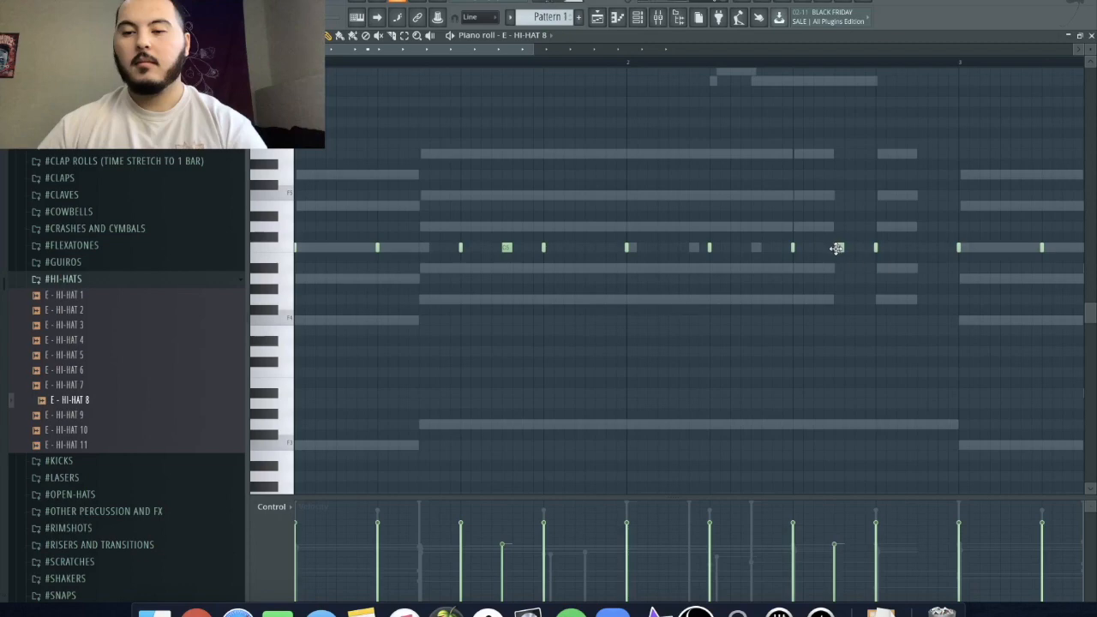
{"action": "key", "text": "ctrl+d"}
{"action": "key", "text": "space"}
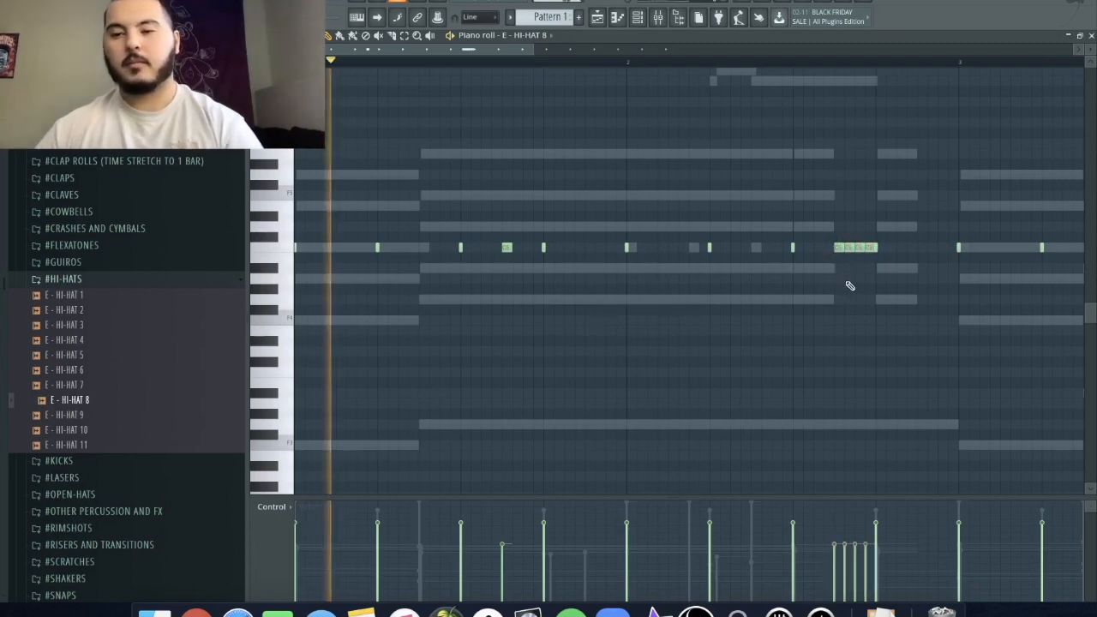
{"action": "key", "text": "ctrl+q"}
{"action": "right_click", "coordinate": [848, 287]}
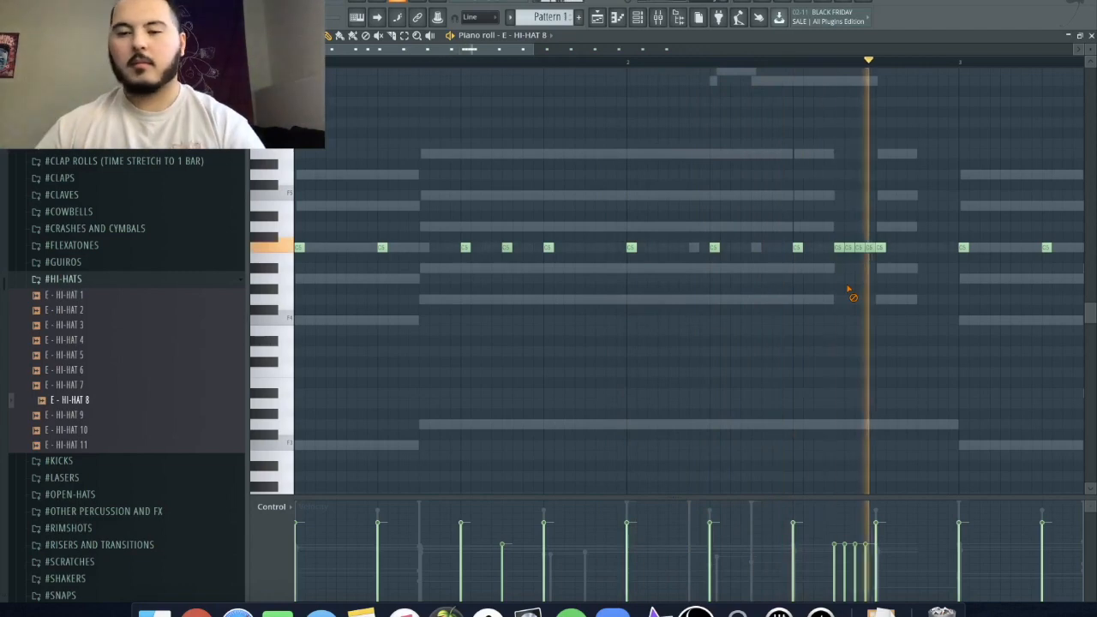
Add an off-beat hi-hat hit at the end of bar 2 and extra in-between hits in the first half of bar 4
{"action": "left_click", "coordinate": [921, 248]}
{"action": "scroll", "coordinate": [575, 296], "scroll_direction": "down", "scroll_amount": 3}
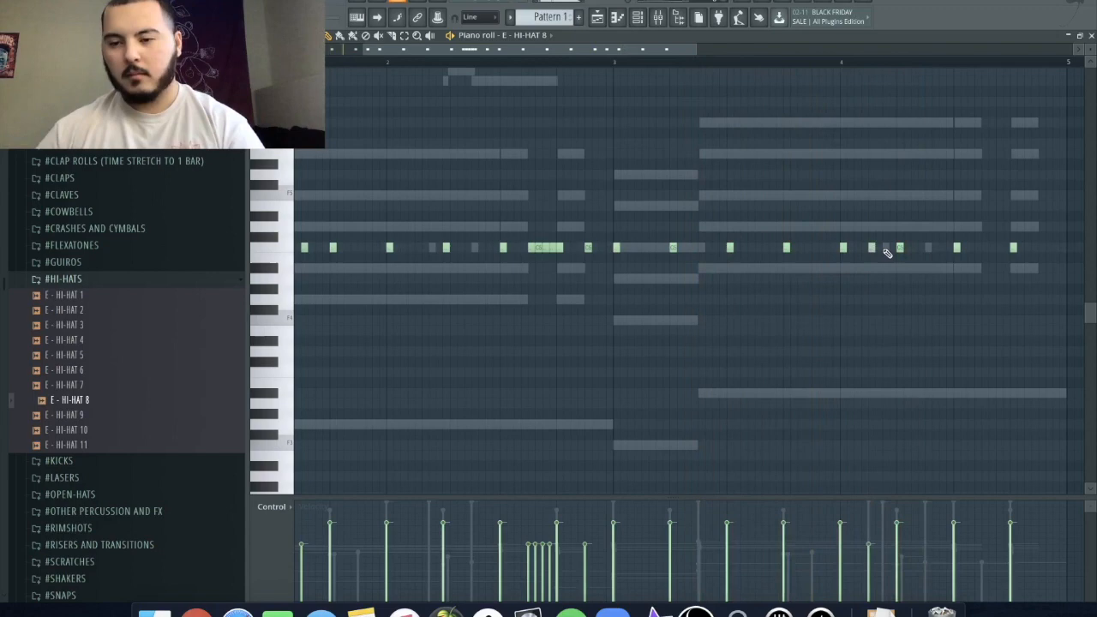
{"action": "left_click", "coordinate": [928, 248]}
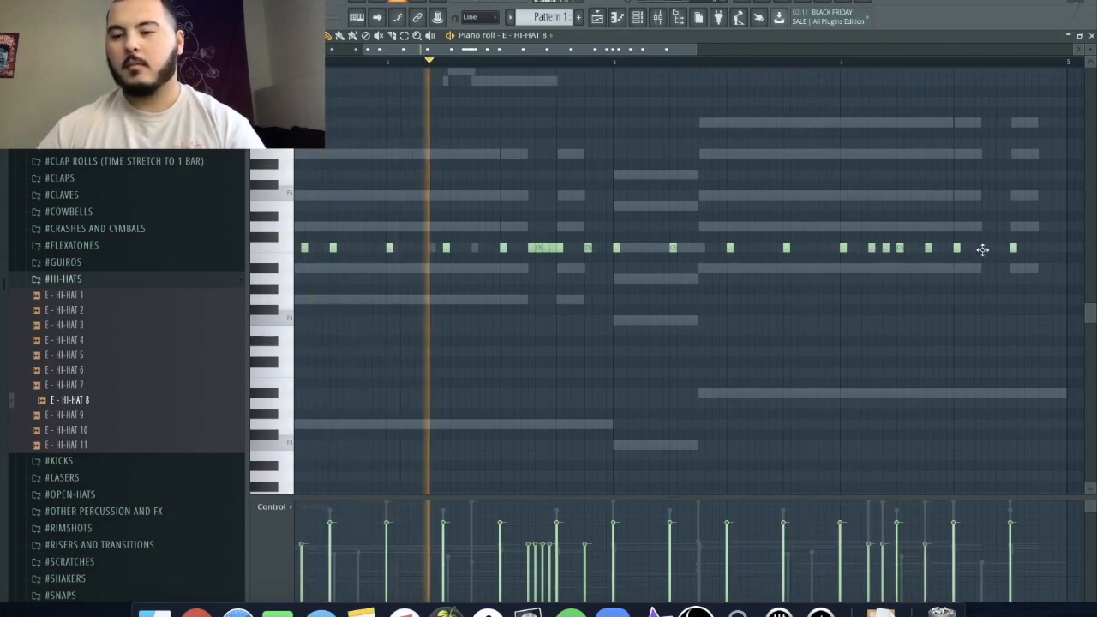
Place a four-hit hi-hat roll between the third and fourth beats of bar 4, add a closing off-beat hit, and listen
{"action": "left_click", "coordinate": [989, 247]}
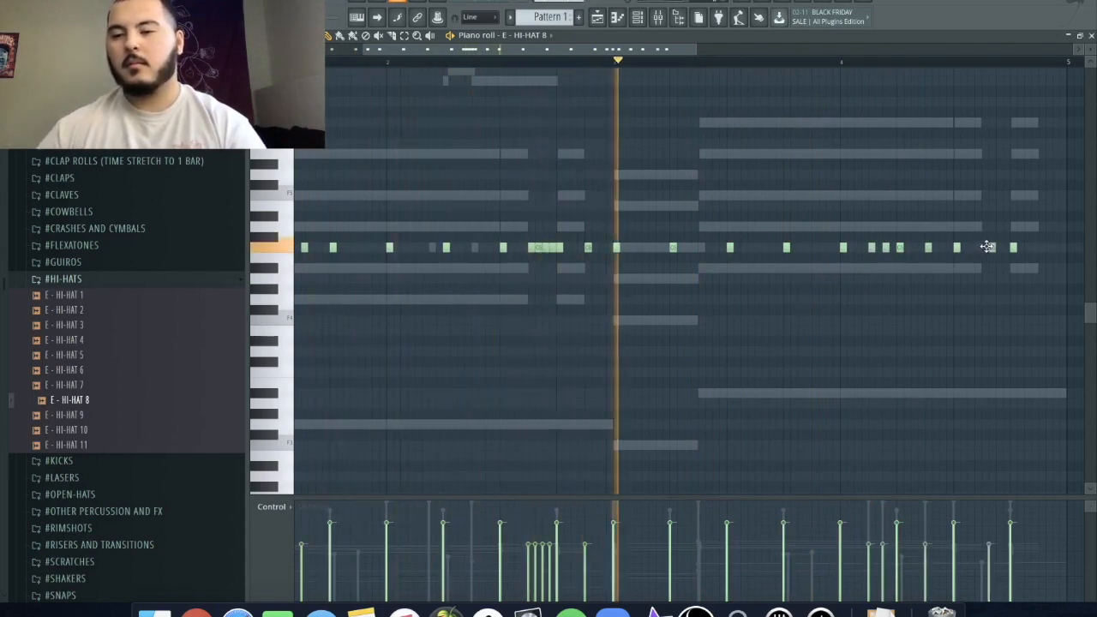
{"action": "right_click", "coordinate": [993, 249]}
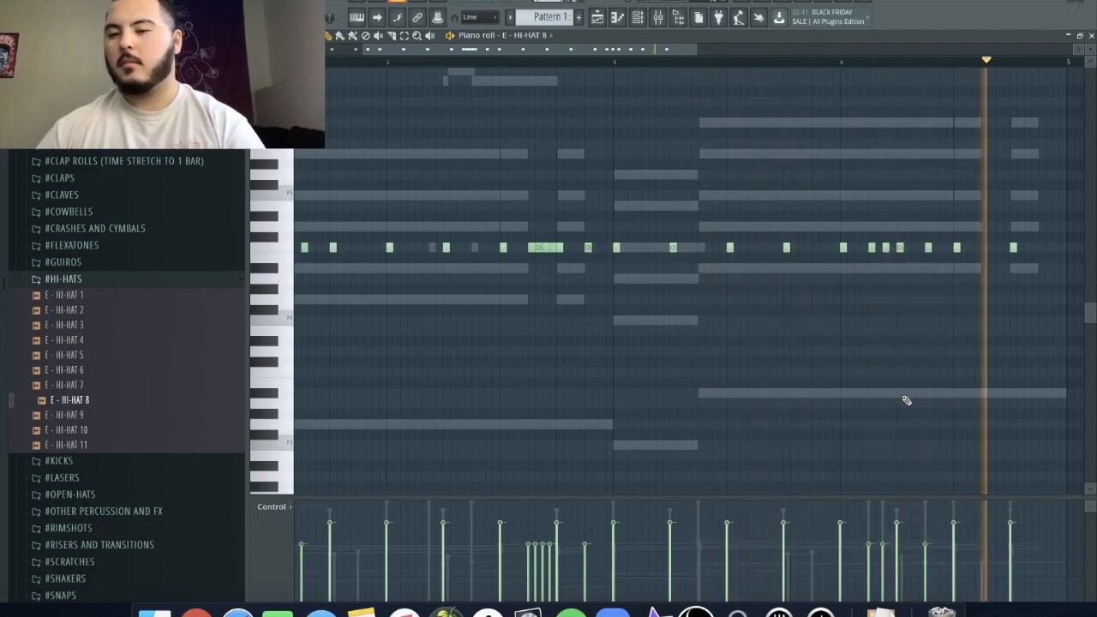
{"action": "scroll", "coordinate": [990, 262], "scroll_direction": "up", "scroll_amount": 2}
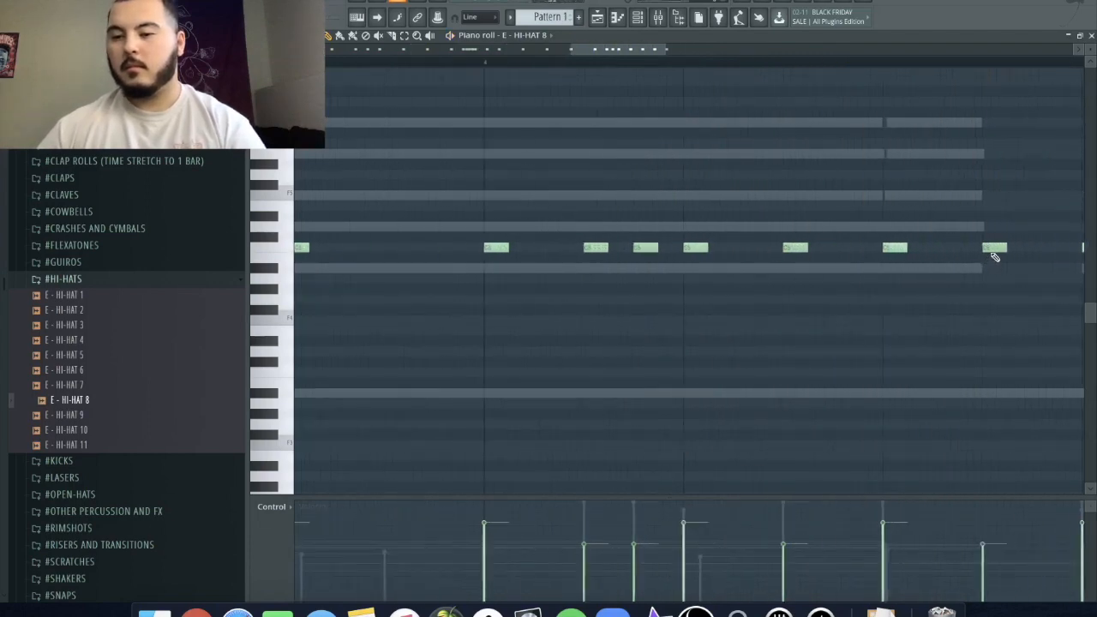
{"action": "scroll", "coordinate": [1000, 274], "scroll_direction": "down", "scroll_amount": 3}
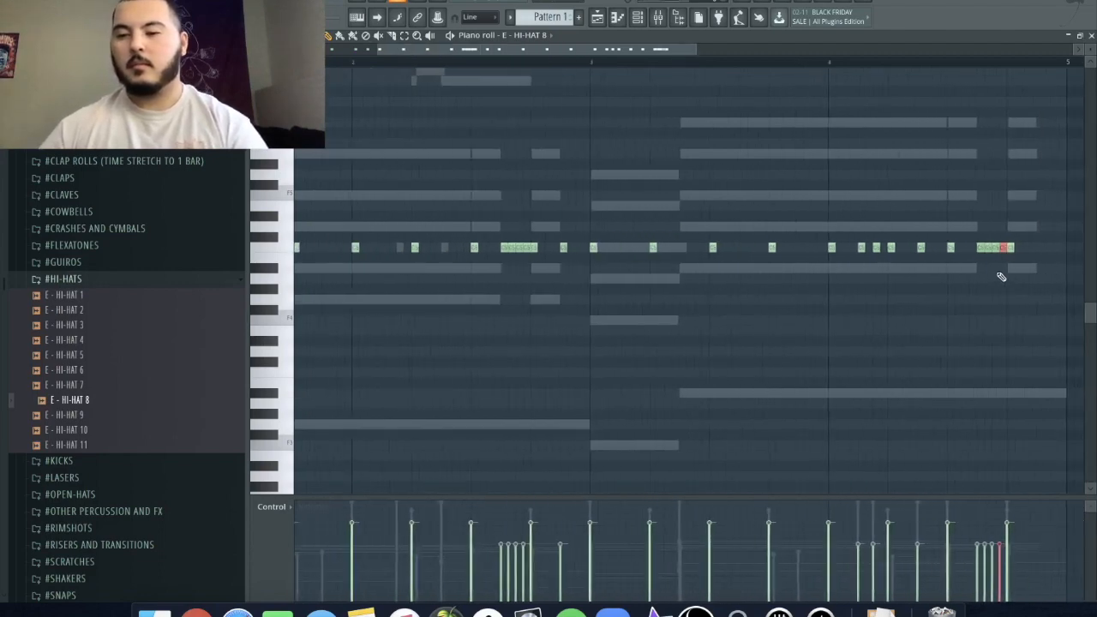
{"action": "scroll", "coordinate": [1028, 273], "scroll_direction": "up", "scroll_amount": 2}
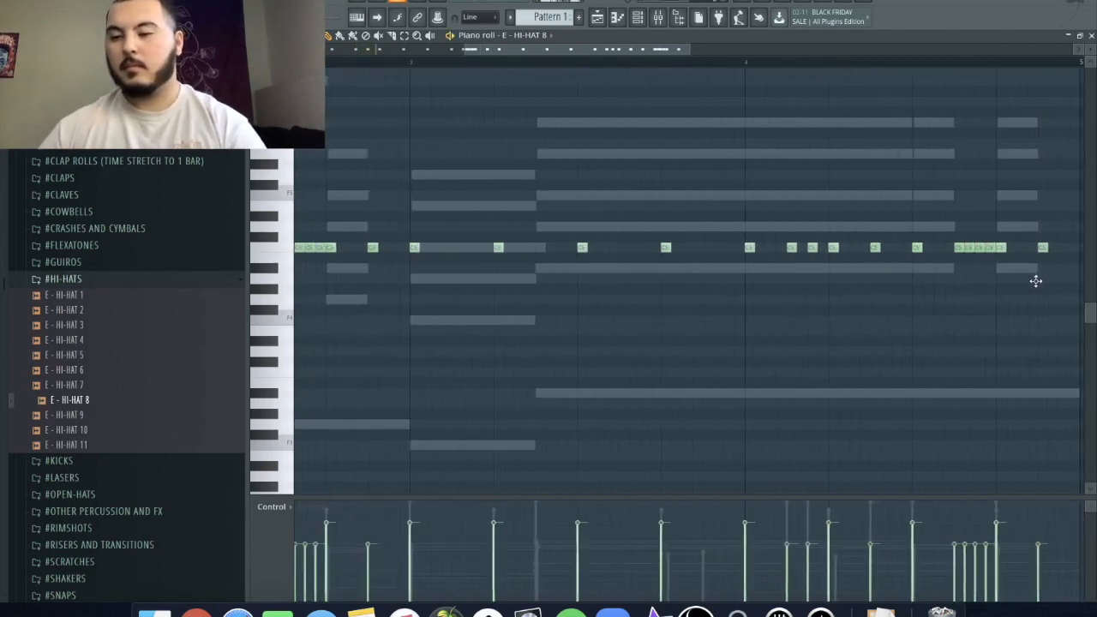
{"action": "key", "text": "space"}
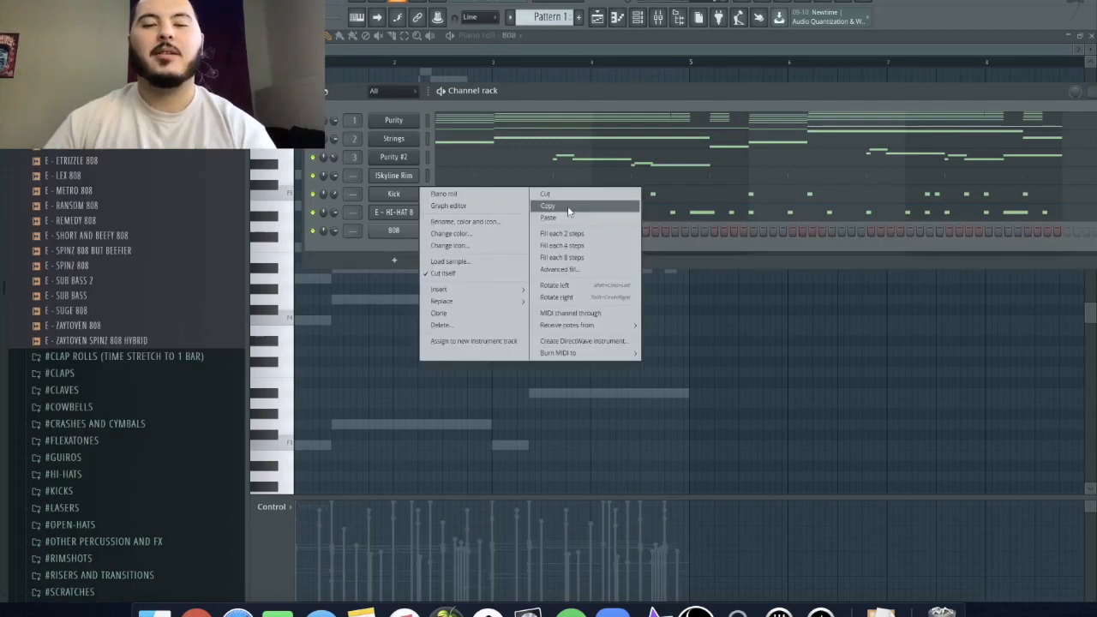
Paste the copied Kick pattern into the 808 channel and open the 808 piano roll
{"action": "right_click", "coordinate": [382, 233]}
{"action": "left_click", "coordinate": [622, 256]}
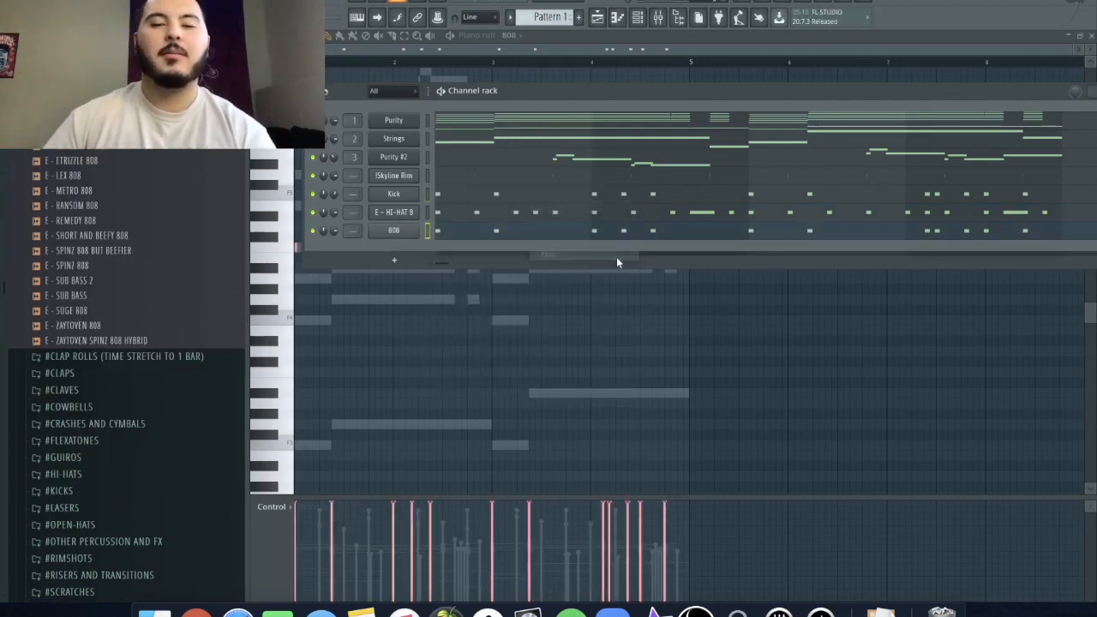
{"action": "left_click", "coordinate": [573, 234]}
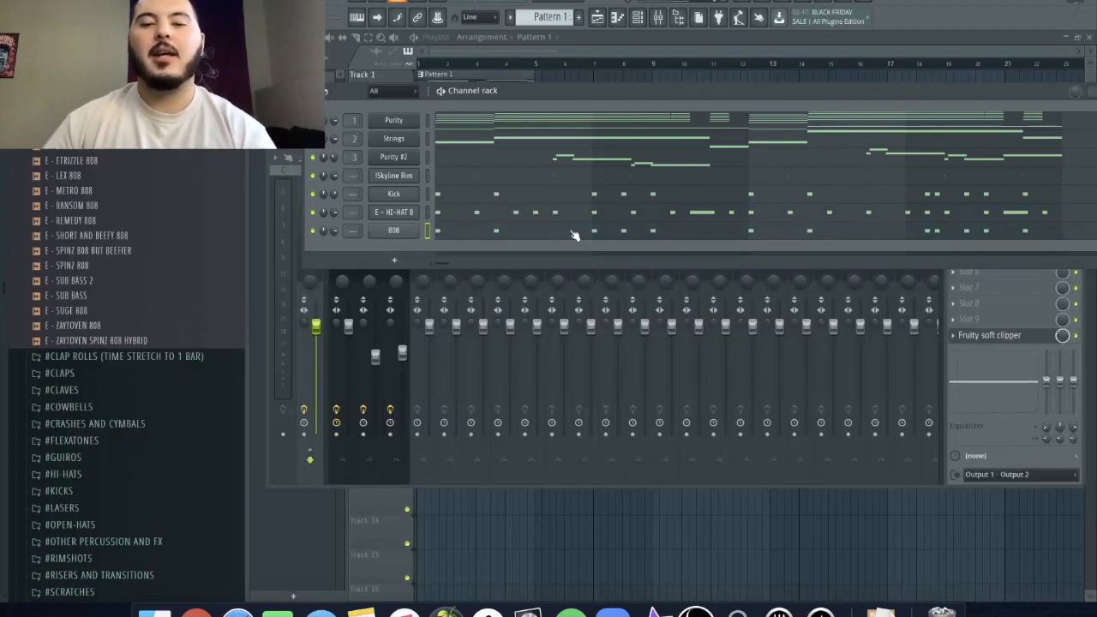
{"action": "left_click", "coordinate": [573, 234]}
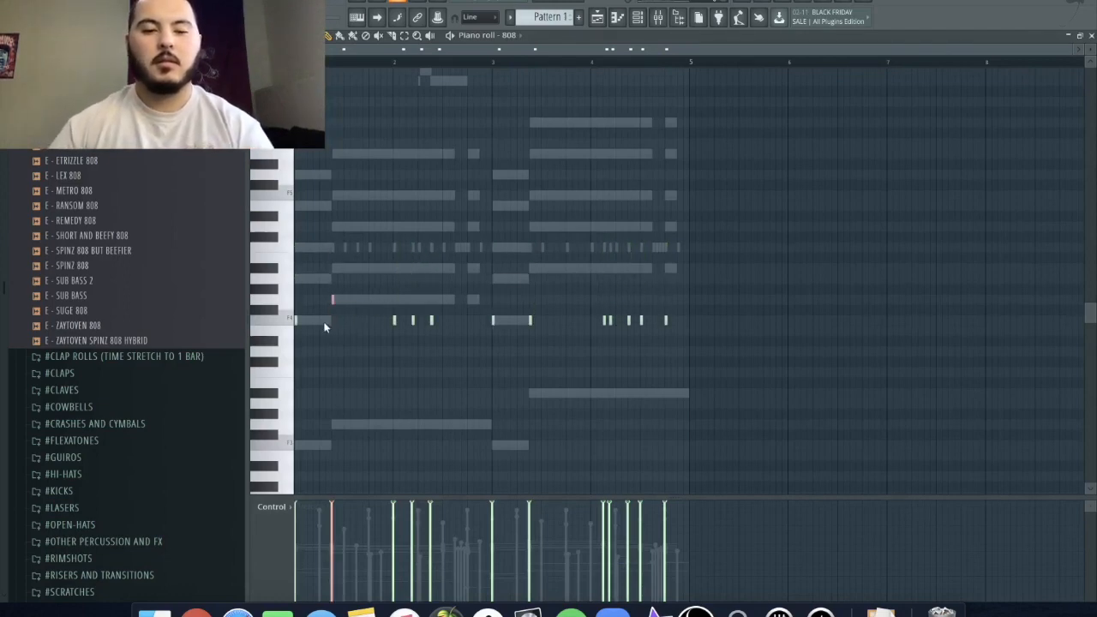
Raise the three 808 notes in bar 2 by two semitones to follow the chord's bass note
{"action": "left_click_drag", "start_coordinate": [362, 314], "coordinate": [468, 338]}
{"action": "key", "text": "Up"}
{"action": "key", "text": "Up"}
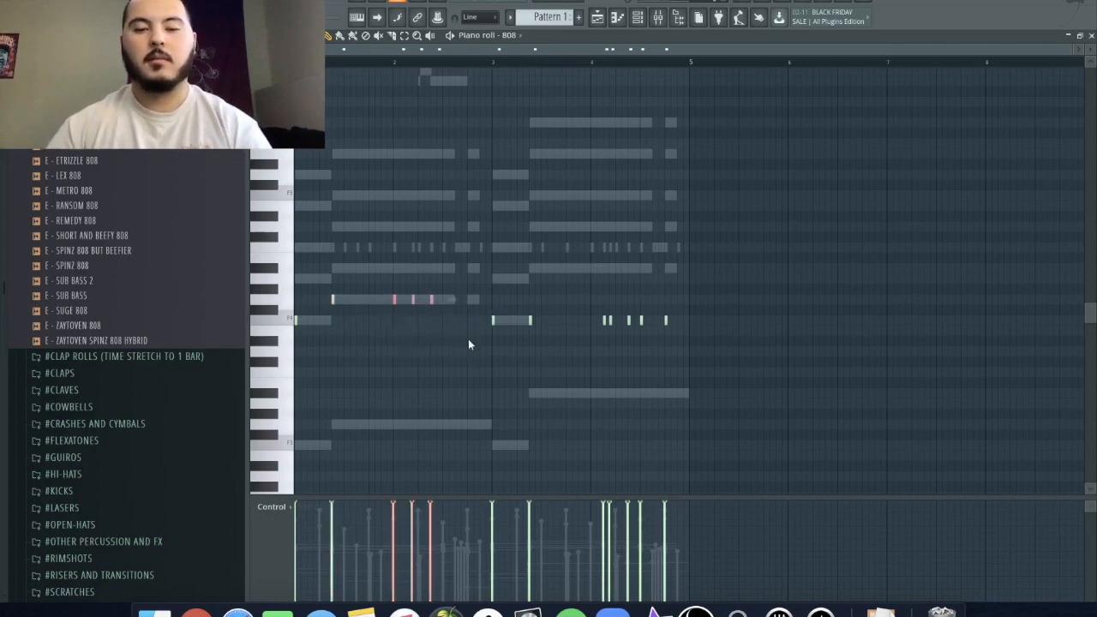
Raise the second 808 note of bar 3 and all 808 notes of bar 4 five semitones to follow the chord's bass note
{"action": "left_click", "coordinate": [527, 320]}
{"action": "key", "text": "Up"}
{"action": "key", "text": "Up"}
{"action": "key", "text": "Up"}
{"action": "key", "text": "Up"}
{"action": "left_click_drag", "start_coordinate": [567, 307], "coordinate": [840, 319]}
{"action": "key", "text": "Up"}
{"action": "key", "text": "Up"}
{"action": "key", "text": "Up"}
{"action": "key", "text": "Up"}
{"action": "left_click", "coordinate": [846, 322]}
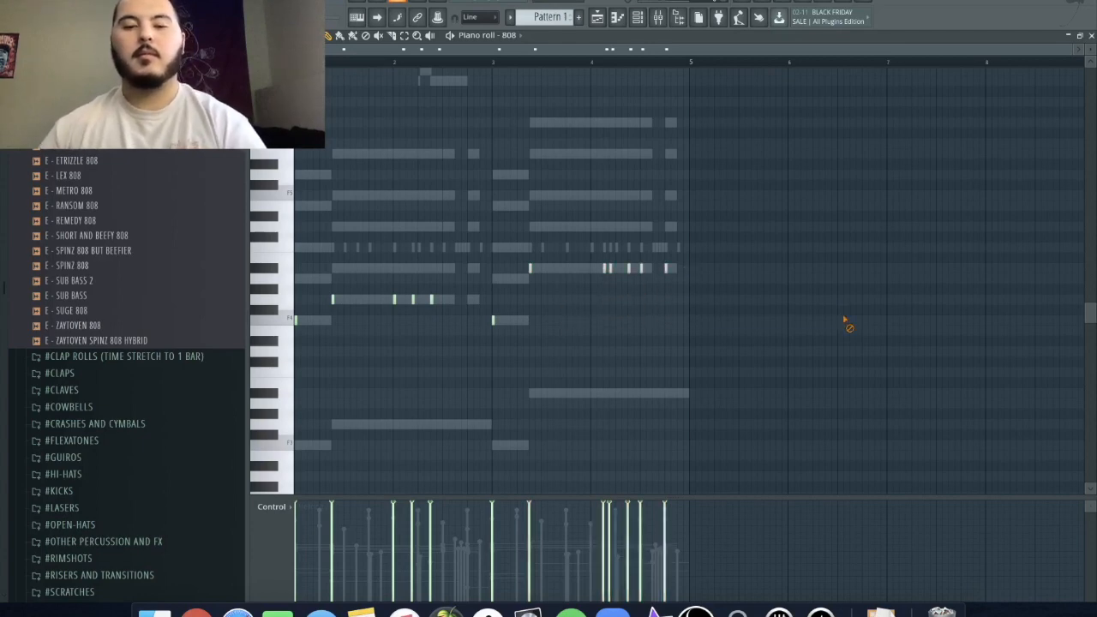
Transpose the whole 808 line up one octave during playback and return to the channel rack to listen
{"action": "key", "text": "space"}
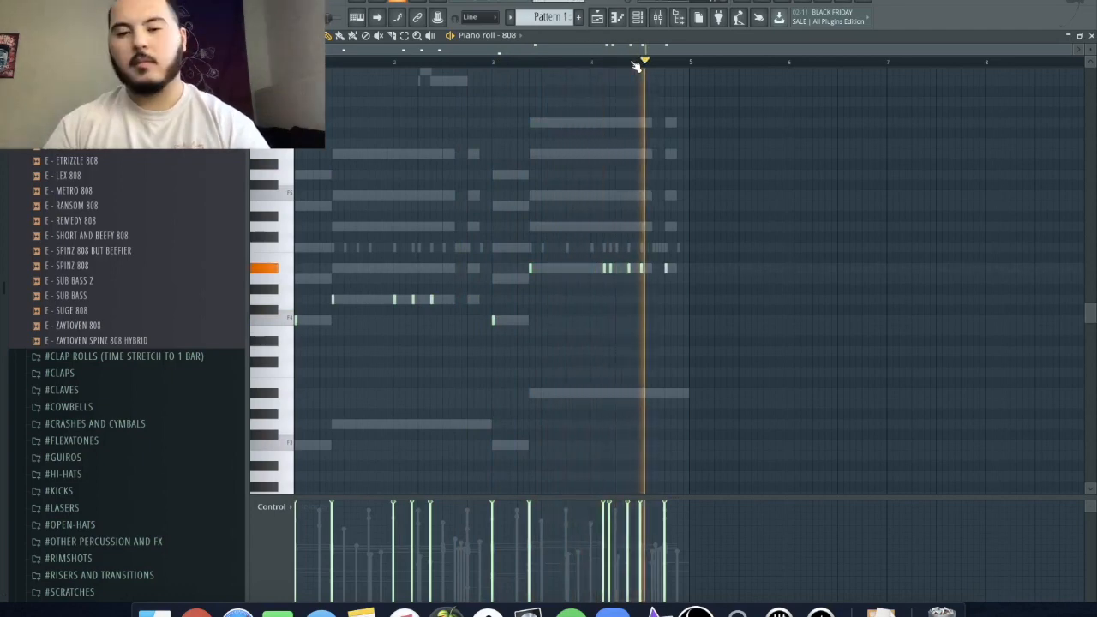
{"action": "key", "text": "super+Up"}
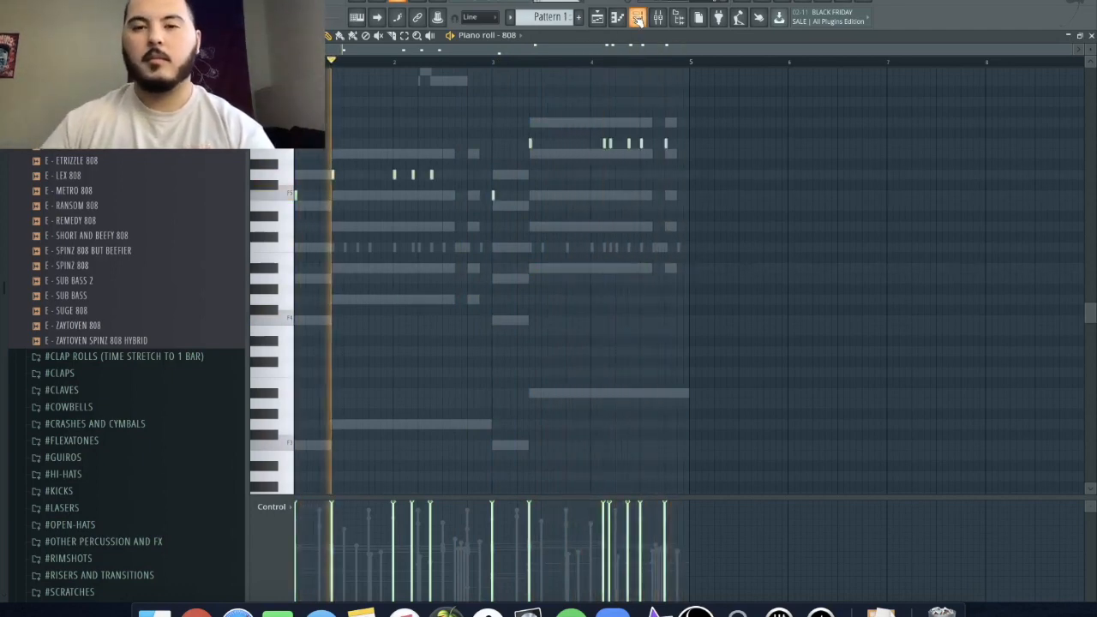
{"action": "key", "text": "F6"}
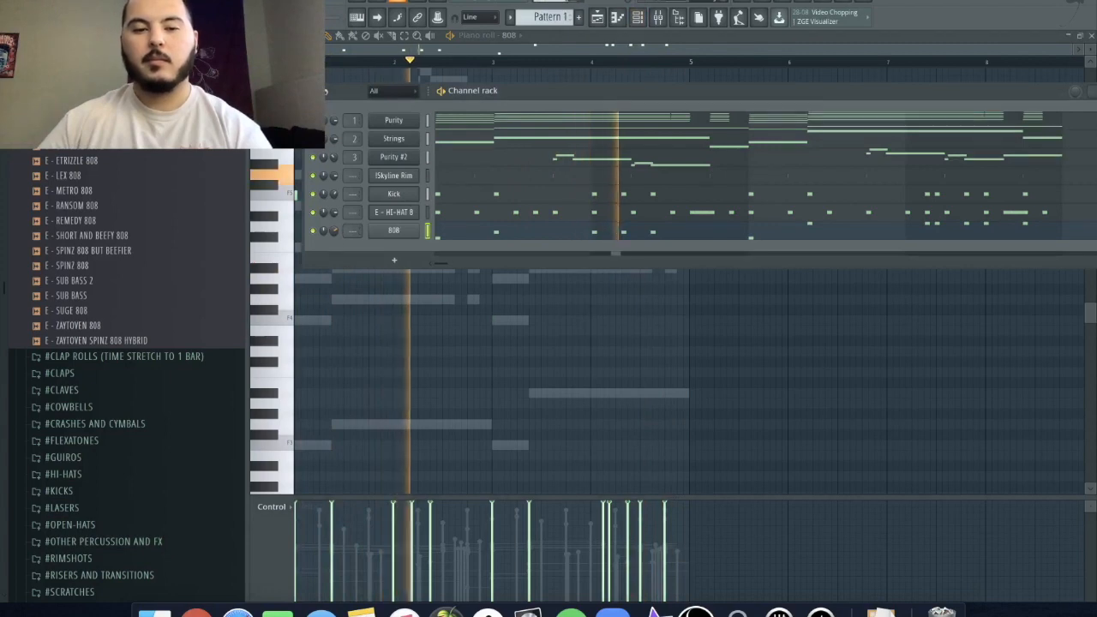
{"action": "key", "text": "space"}
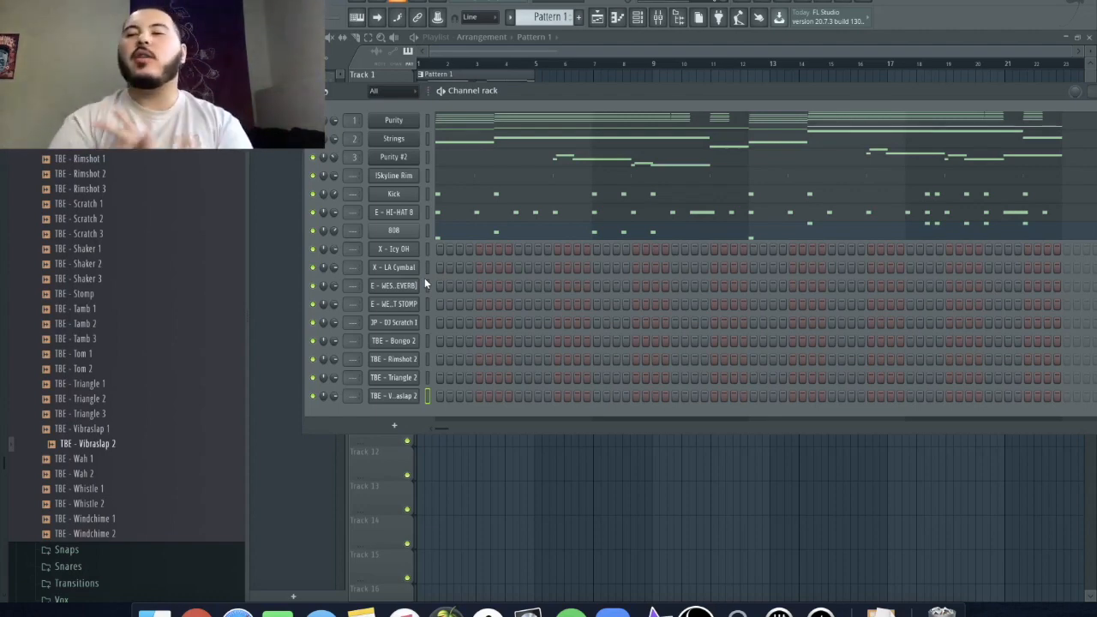
Set the X - Icy OH volume envelope to no attack, decay, sustain or release with full hold while the beat plays
{"action": "key", "text": "space"}
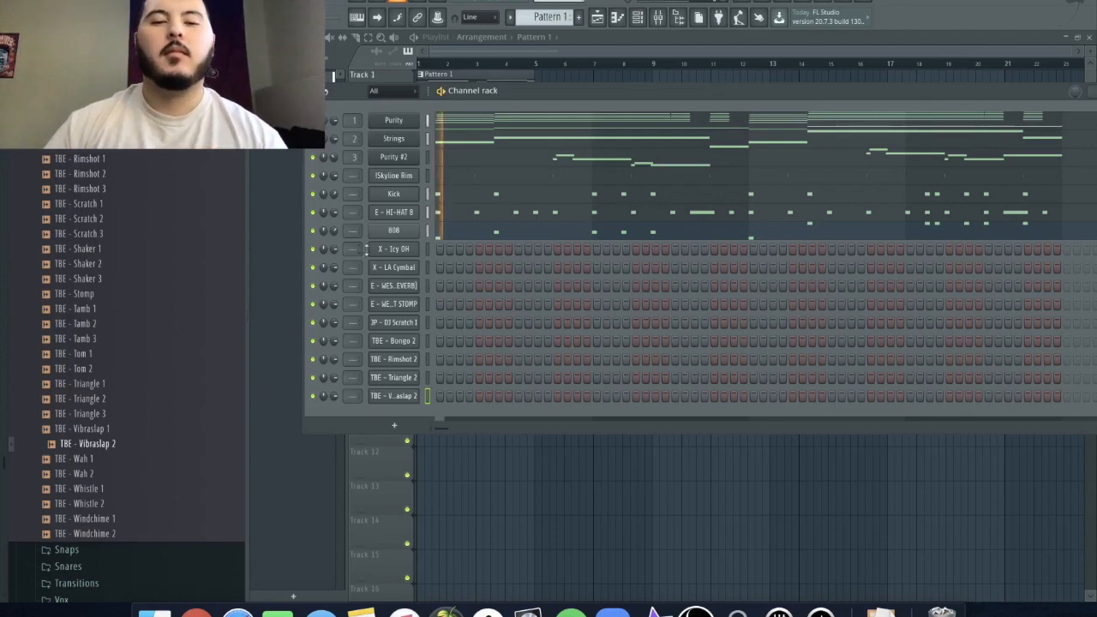
{"action": "left_click", "coordinate": [387, 248]}
{"action": "left_click", "coordinate": [338, 102]}
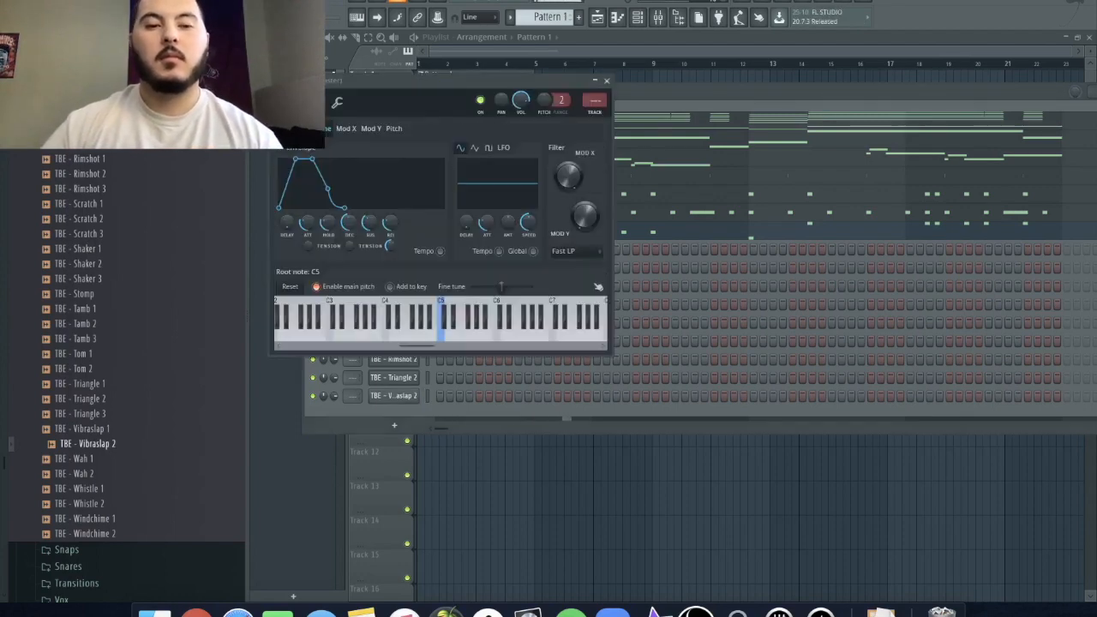
{"action": "left_click_drag", "start_coordinate": [308, 223], "coordinate": [329, 201]}
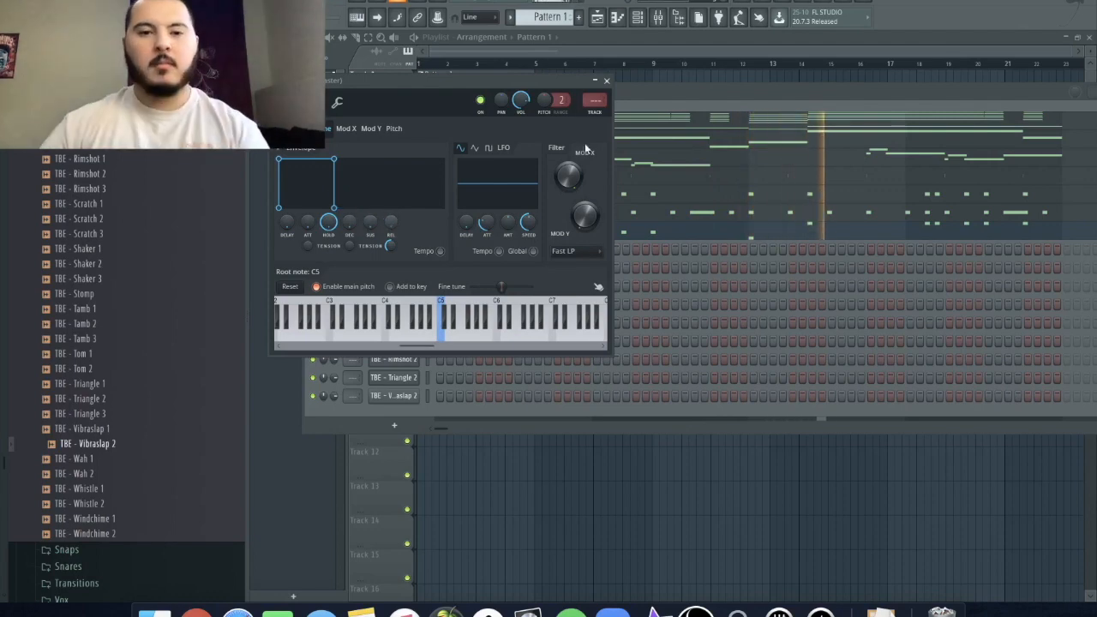
{"action": "key", "text": "Escape"}
In the X - Icy OH piano roll, place a two-step open-hat note midway between beats 3 and 4 of bar 1 and raise its velocity
{"action": "right_click", "coordinate": [409, 255]}
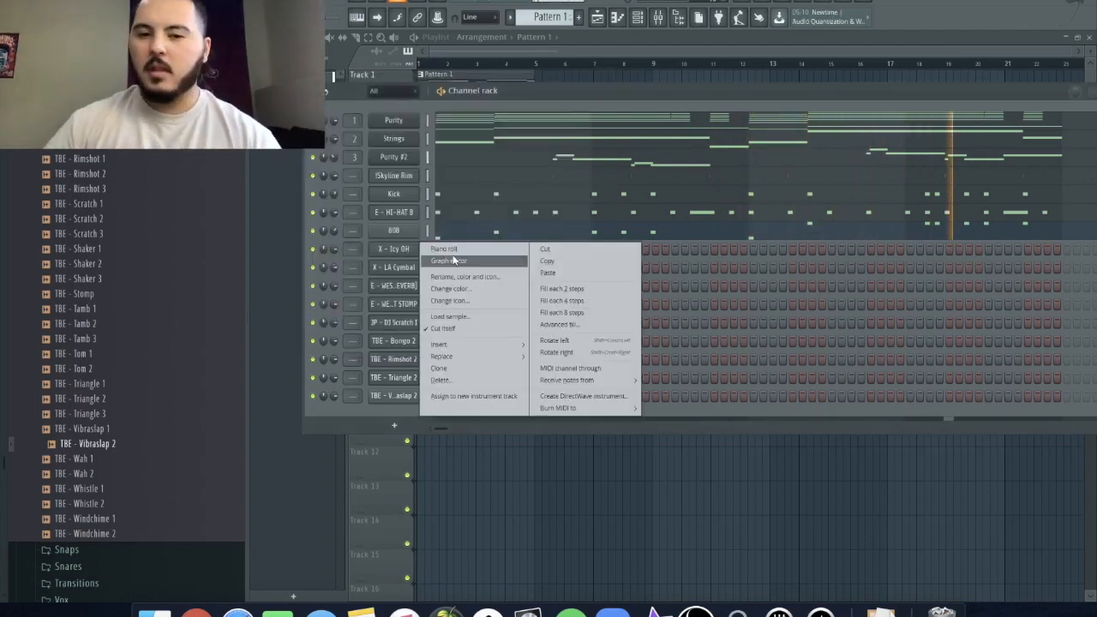
{"action": "left_click", "coordinate": [441, 249]}
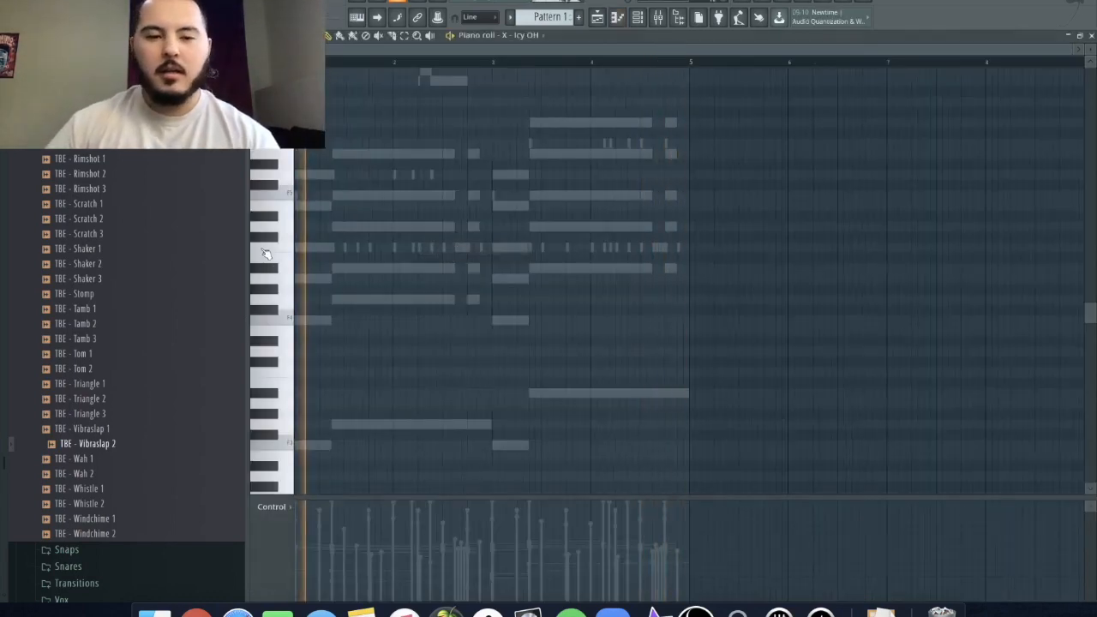
{"action": "scroll", "coordinate": [291, 251], "scroll_direction": "up", "scroll_amount": 3}
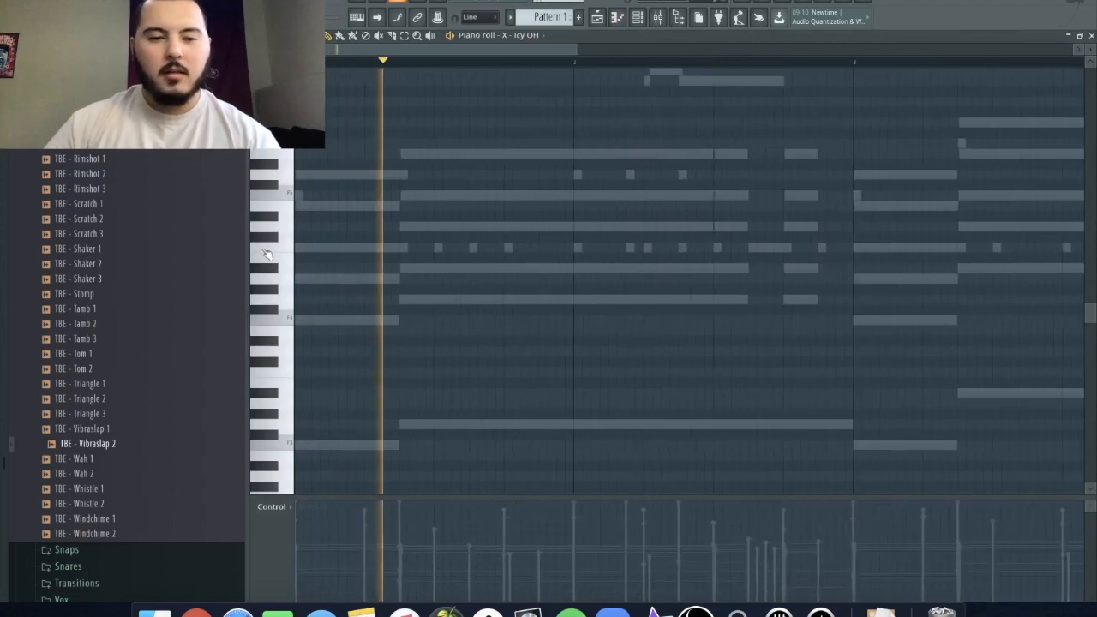
{"action": "left_click", "coordinate": [471, 248]}
{"action": "key", "text": "space"}
{"action": "key", "text": "space"}
{"action": "left_click_drag", "start_coordinate": [485, 250], "coordinate": [503, 250]}
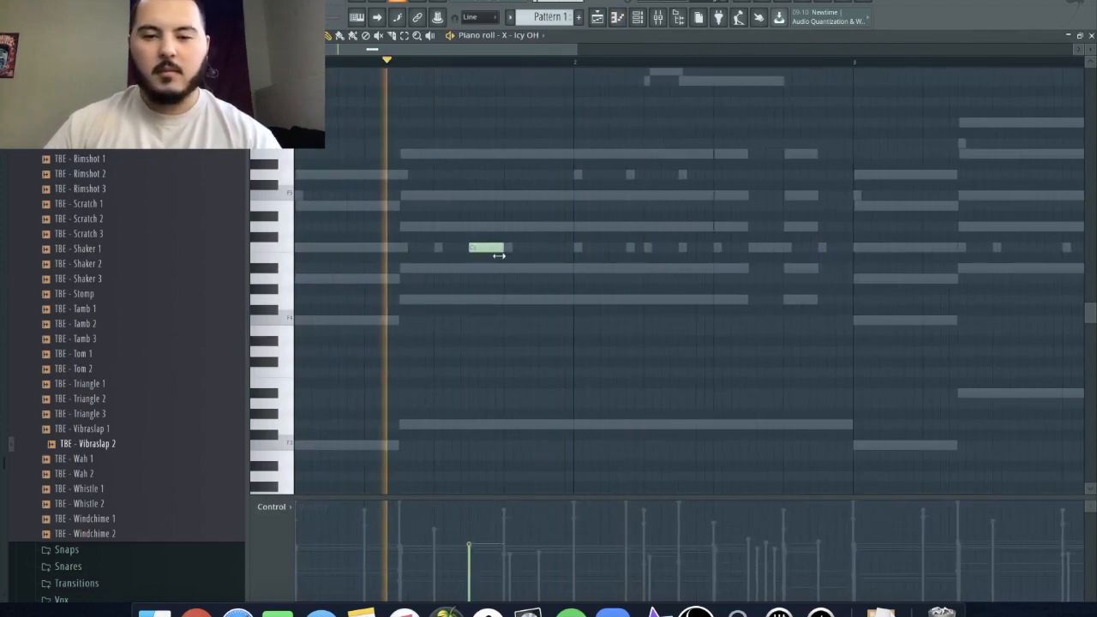
{"action": "left_click_drag", "start_coordinate": [480, 531], "coordinate": [472, 514]}
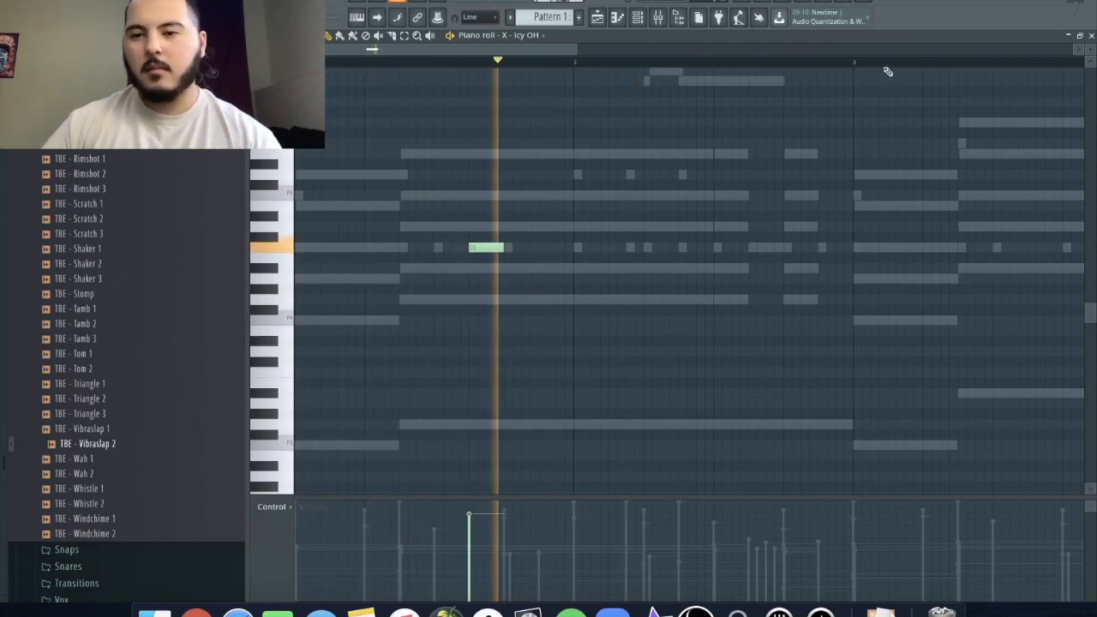
Duplicate the open-hat note from bar 1 to the same place in bar 3
{"action": "key", "text": "ctrl+a"}
{"action": "key", "text": "ctrl+b"}
{"action": "key", "text": "ctrl+b"}
{"action": "key", "text": "ctrl+b"}
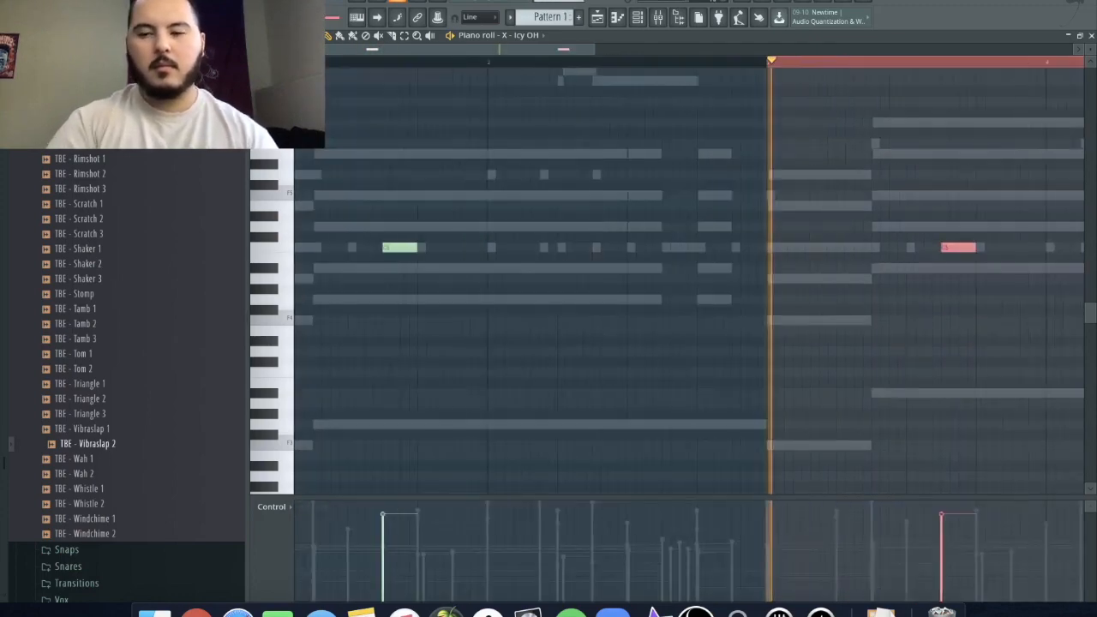
Play the pattern to check the two open-hat notes and return to the channel rack
{"action": "key", "text": "space"}
{"action": "scroll", "coordinate": [395, 275], "scroll_direction": "down", "scroll_amount": 5}
{"action": "left_click_drag", "start_coordinate": [860, 369], "coordinate": [582, 128]}
{"action": "key", "text": "Delete"}
{"action": "key", "text": "ctrl+a"}
{"action": "left_click_drag", "start_coordinate": [714, 64], "coordinate": [213, 73]}
{"action": "left_click", "coordinate": [609, 193], "text": "ctrl"}
{"action": "key", "text": "space"}
{"action": "left_click", "coordinate": [638, 18]}
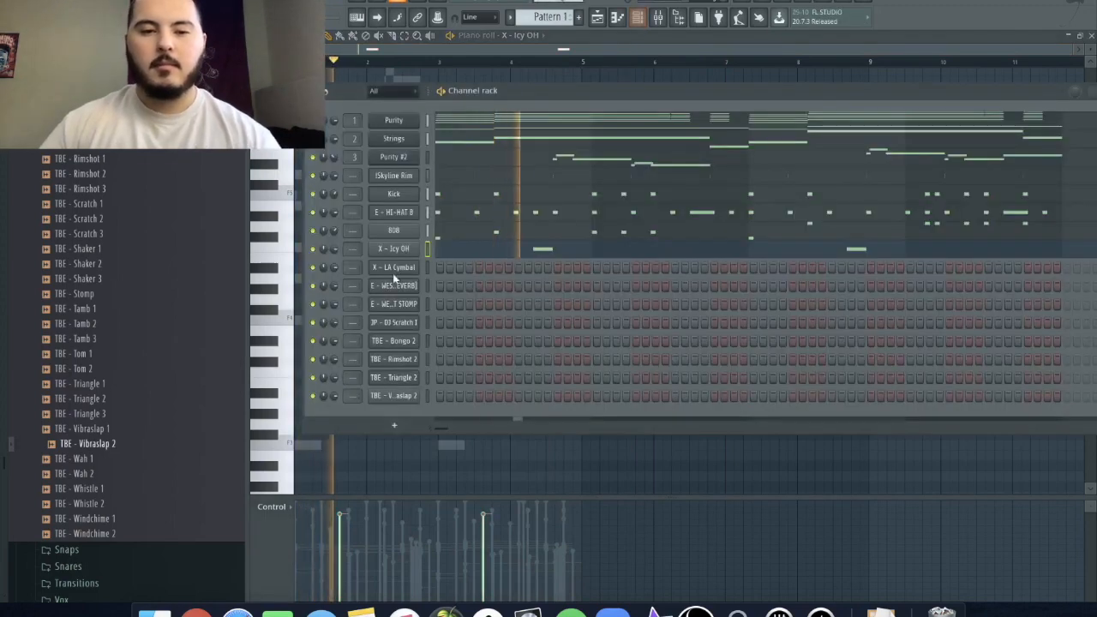
Add an X - LA Cymbal hit on the first step and set the channel's echo delay feed to 20%
{"action": "left_click", "coordinate": [441, 266]}
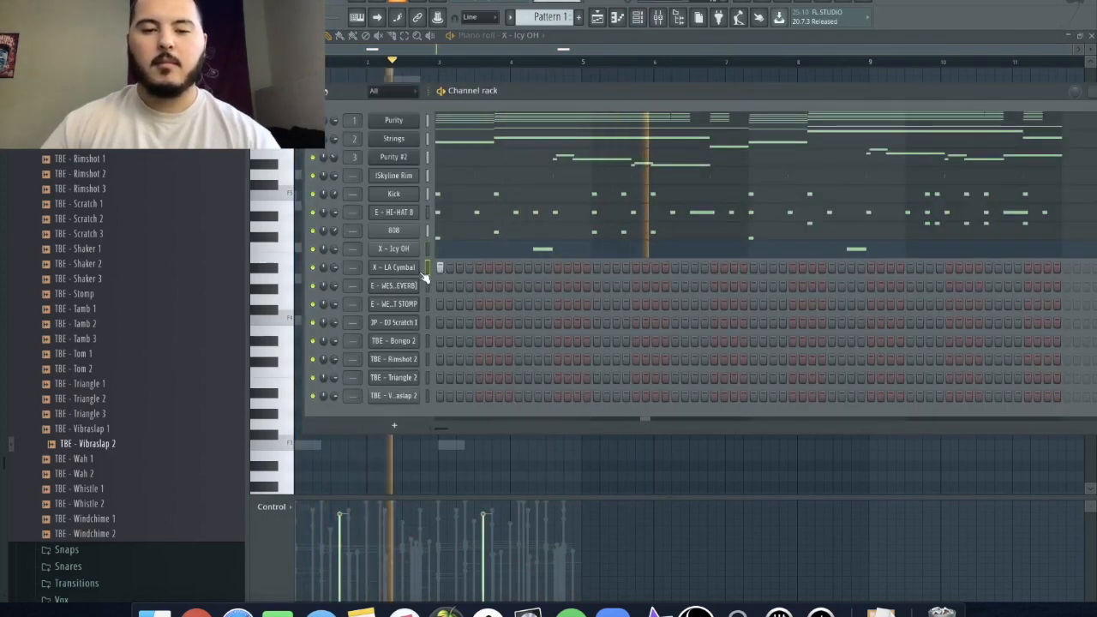
{"action": "left_click", "coordinate": [414, 267]}
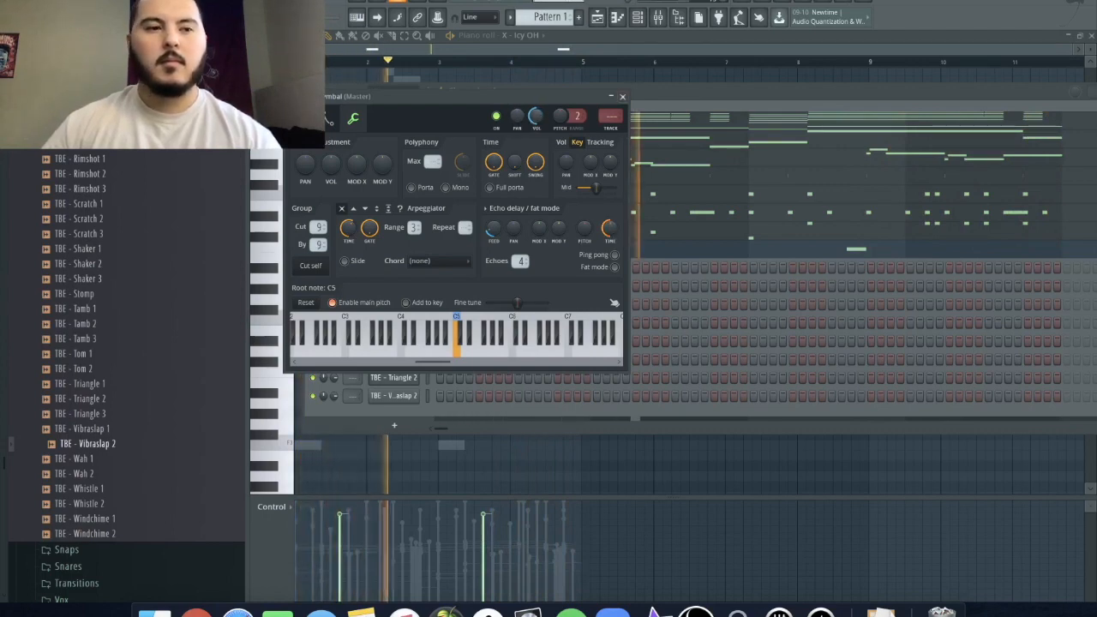
{"action": "left_click", "coordinate": [622, 96]}
{"action": "key", "text": "space"}
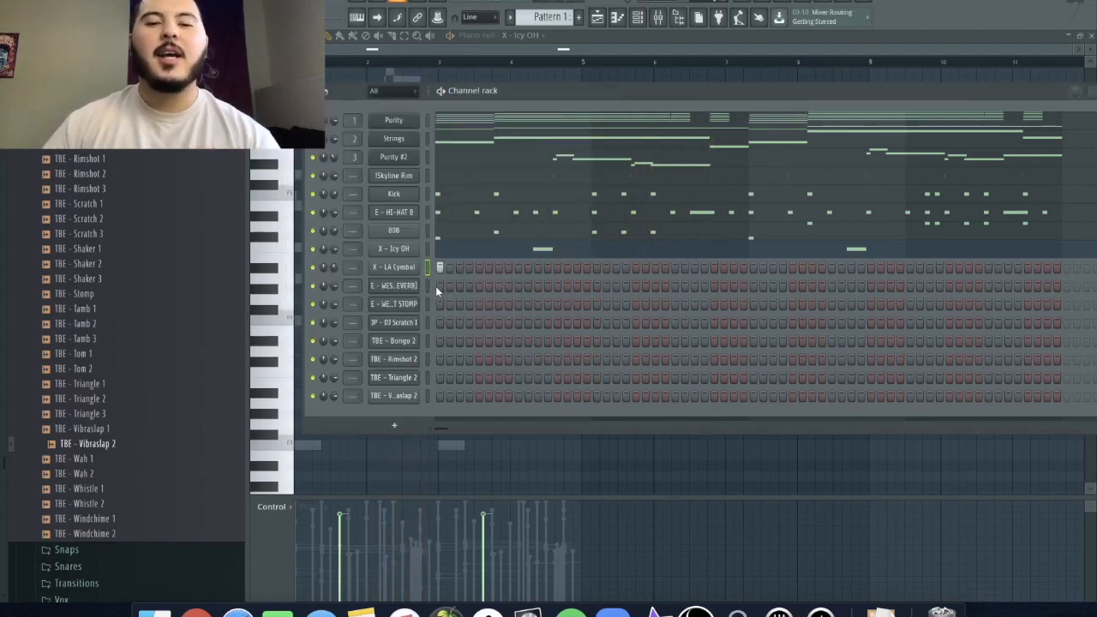
Add an E - WEST COAST STOMP [WITH REVERB] hit on the first step and paste the LA Cymbal's echo feed value of 20% onto it
{"action": "left_click", "coordinate": [403, 286]}
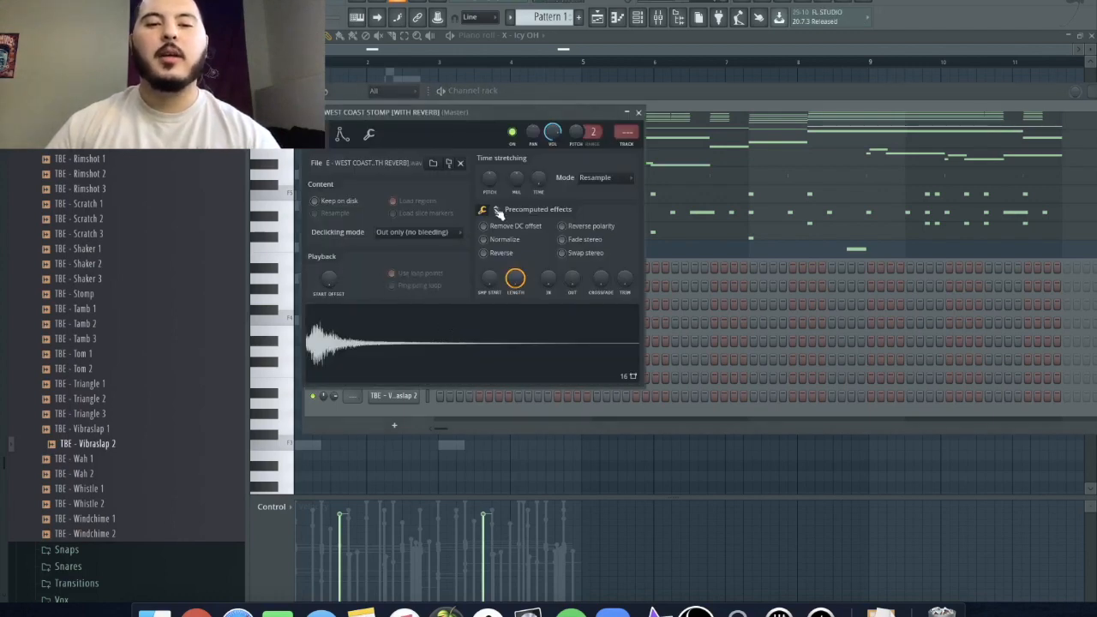
{"action": "left_click", "coordinate": [370, 136]}
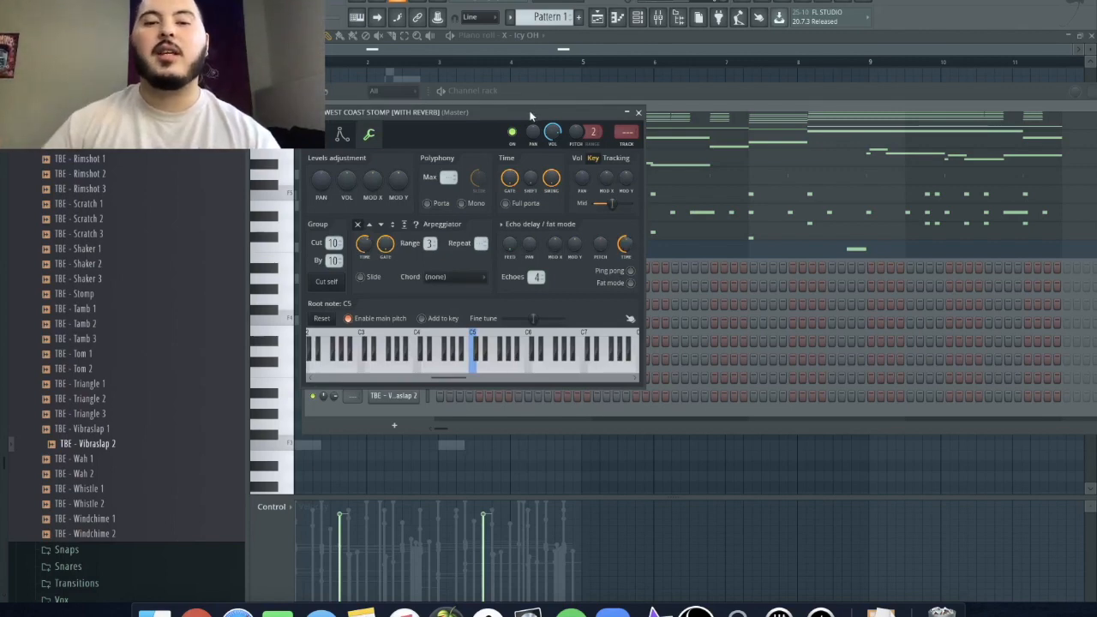
{"action": "left_click_drag", "start_coordinate": [530, 114], "coordinate": [676, 106]}
{"action": "left_click", "coordinate": [388, 267]}
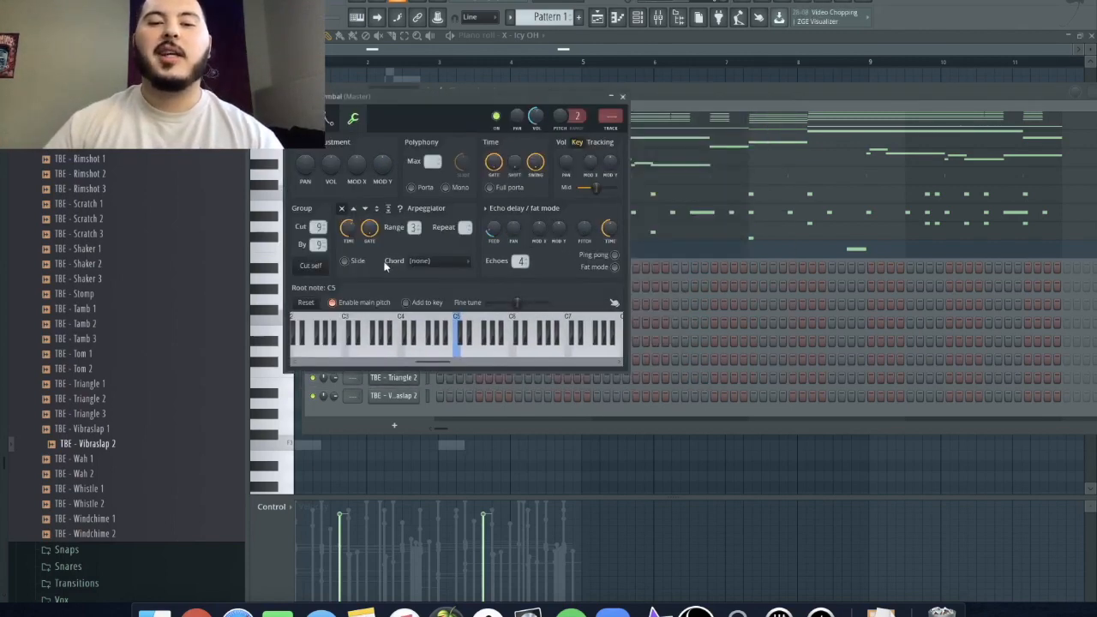
{"action": "right_click", "coordinate": [503, 230]}
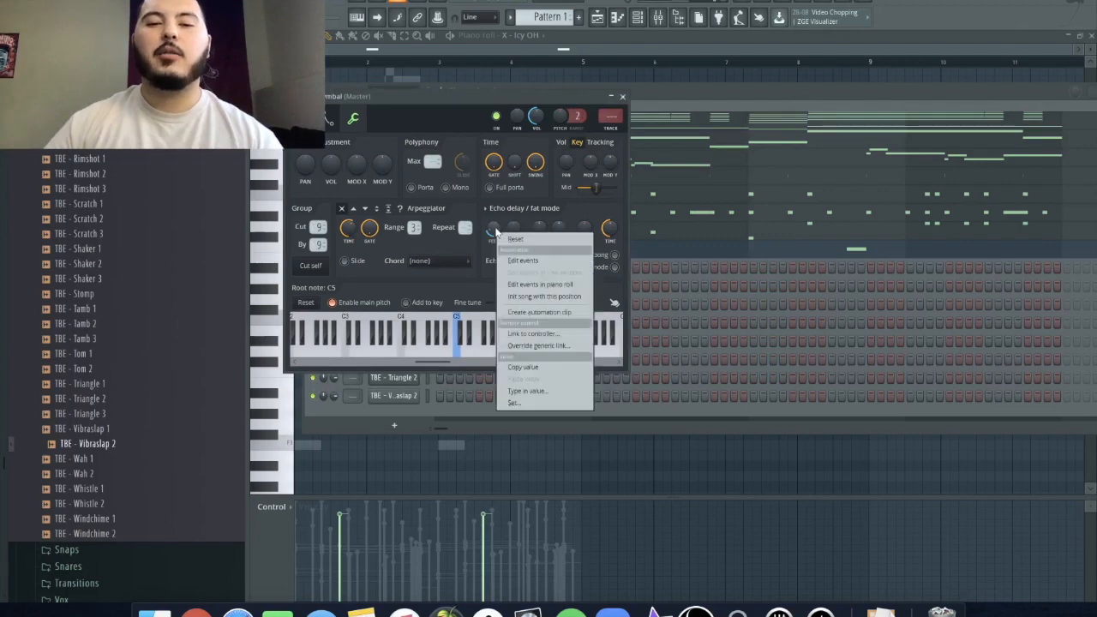
{"action": "left_click", "coordinate": [543, 367]}
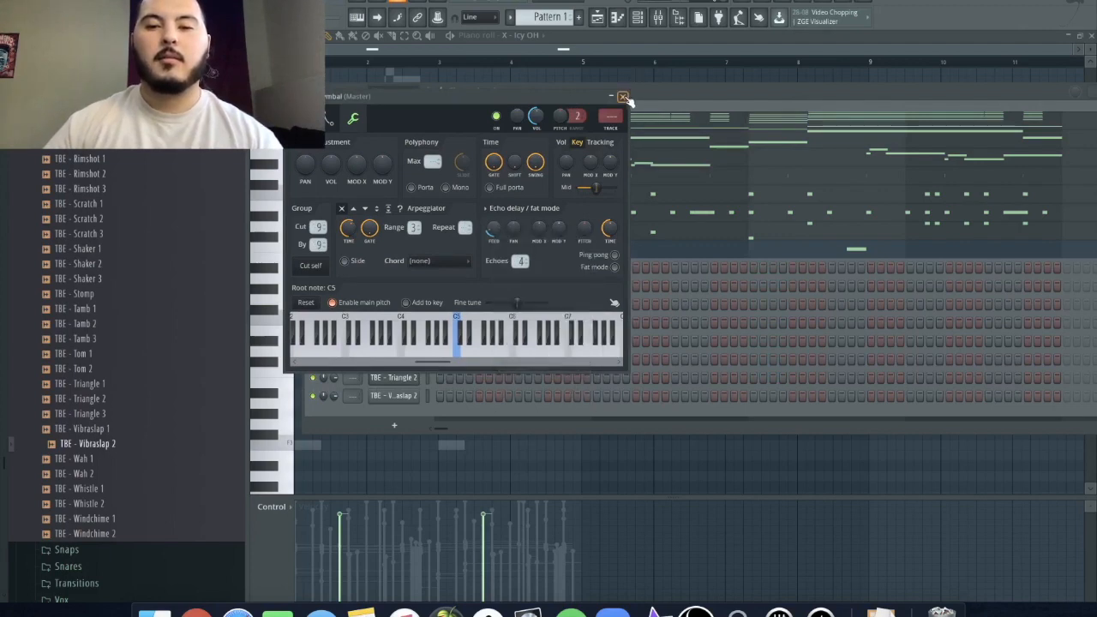
{"action": "left_click", "coordinate": [623, 97]}
{"action": "left_click", "coordinate": [407, 284]}
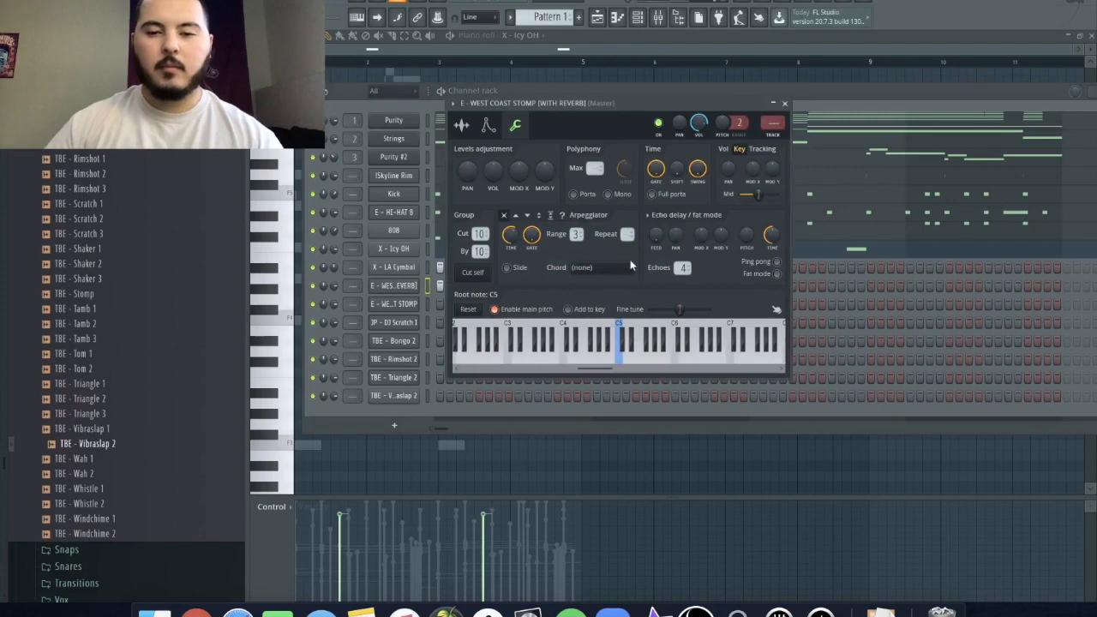
{"action": "right_click", "coordinate": [654, 237]}
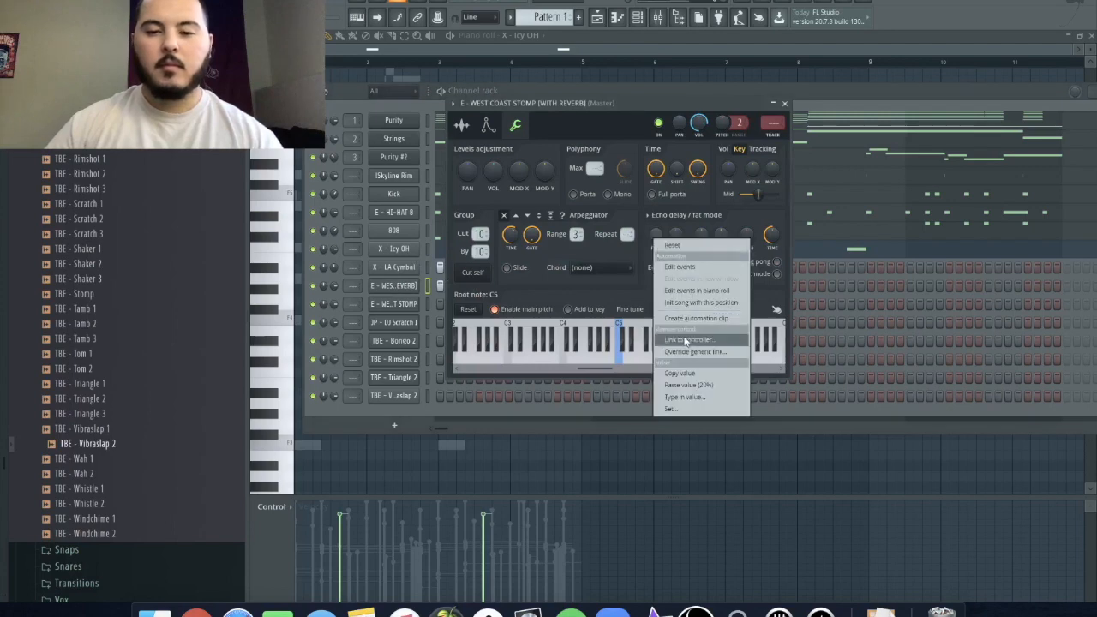
{"action": "left_click", "coordinate": [677, 383]}
{"action": "key", "text": "space"}
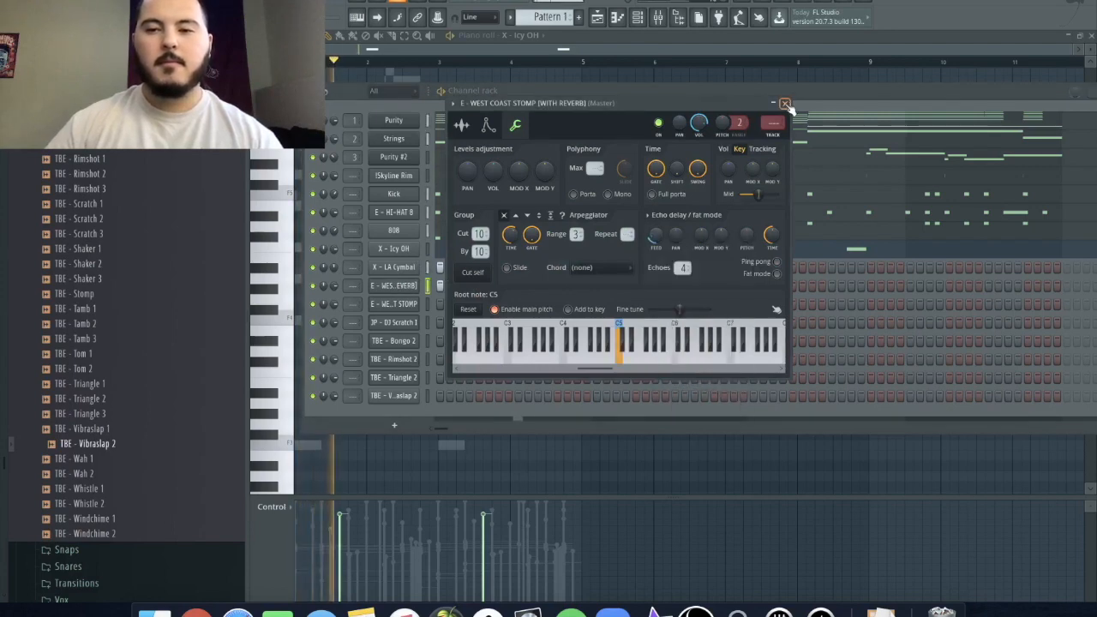
{"action": "left_click", "coordinate": [785, 103]}
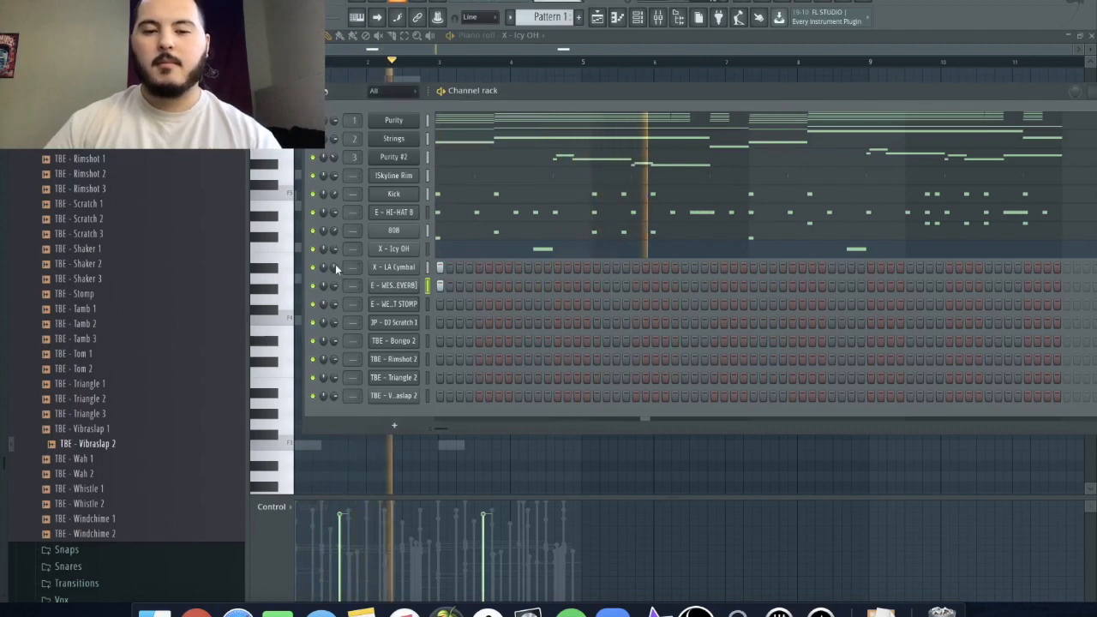
Replay the start of the pattern to hear the echoed cymbal and reverb stomp hits
{"action": "key", "text": "space"}
{"action": "key", "text": "space"}
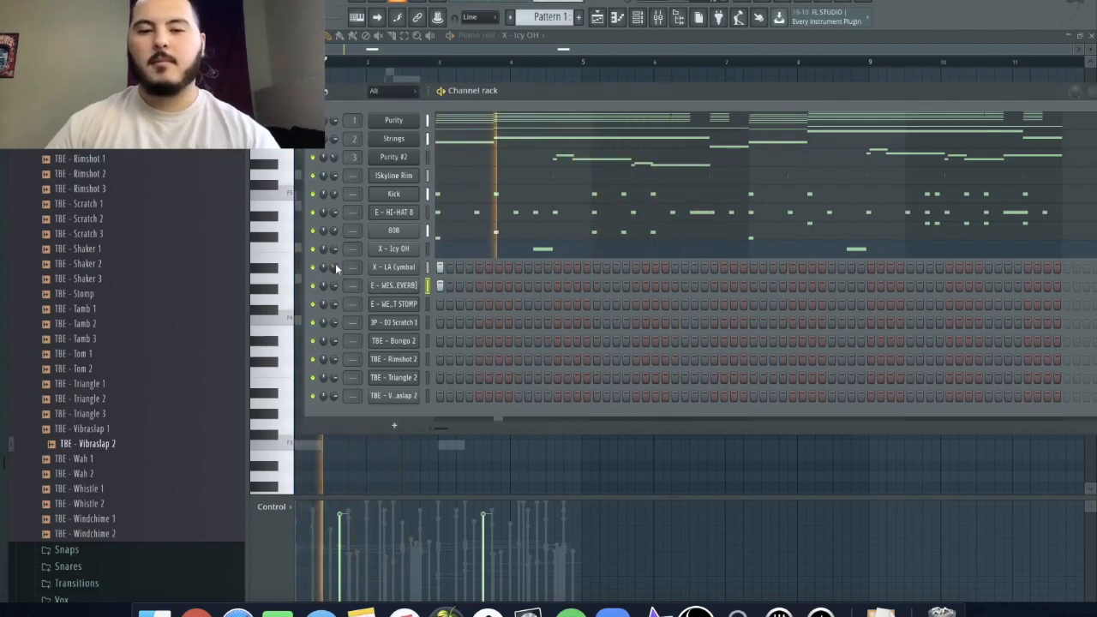
{"action": "key", "text": "space"}
{"action": "key", "text": "space"}
{"action": "key", "text": "space"}
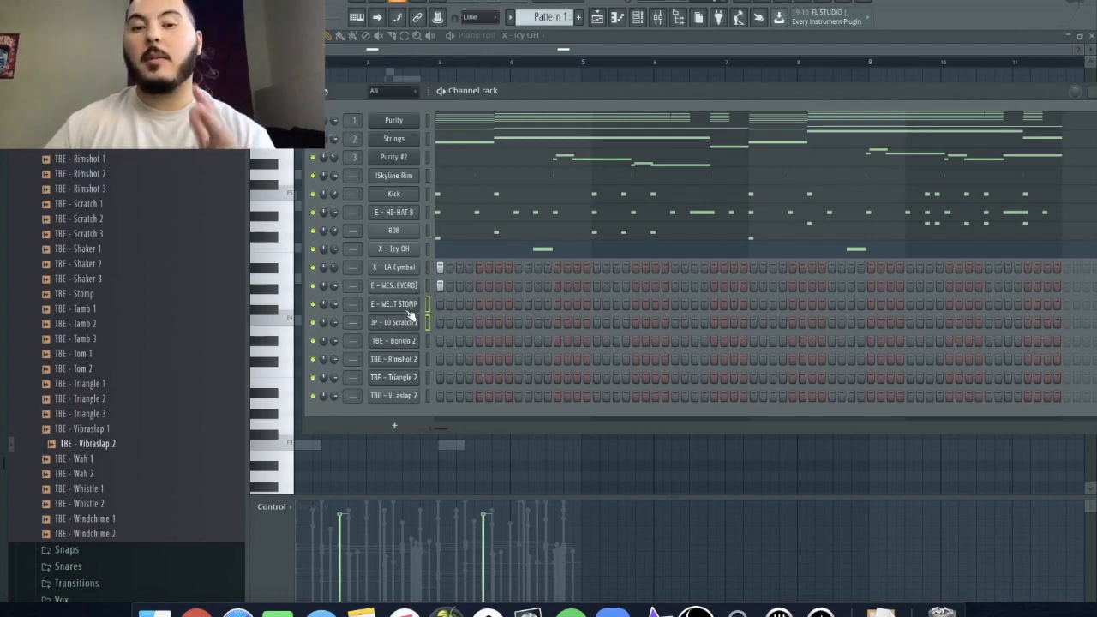
In the piano roll of E - WEST COAST STOMP, place two-step C5 notes on beats 3 and 4 of bar 4
{"action": "right_click", "coordinate": [408, 309]}
{"action": "left_click", "coordinate": [446, 304]}
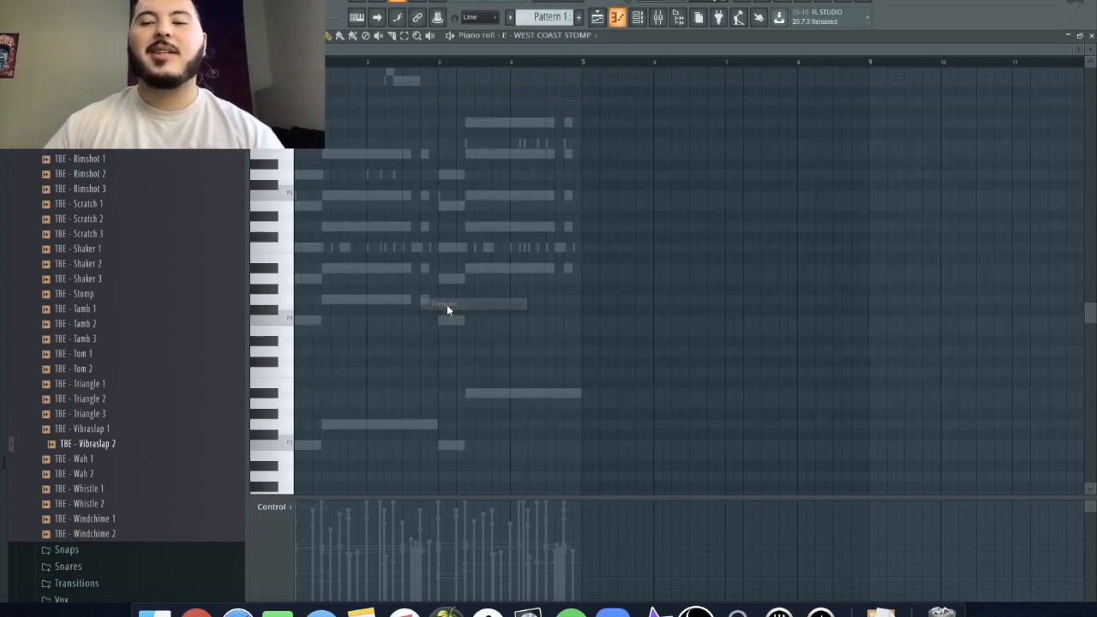
{"action": "scroll", "coordinate": [626, 328], "scroll_direction": "up", "scroll_amount": 4, "text": "ctrl"}
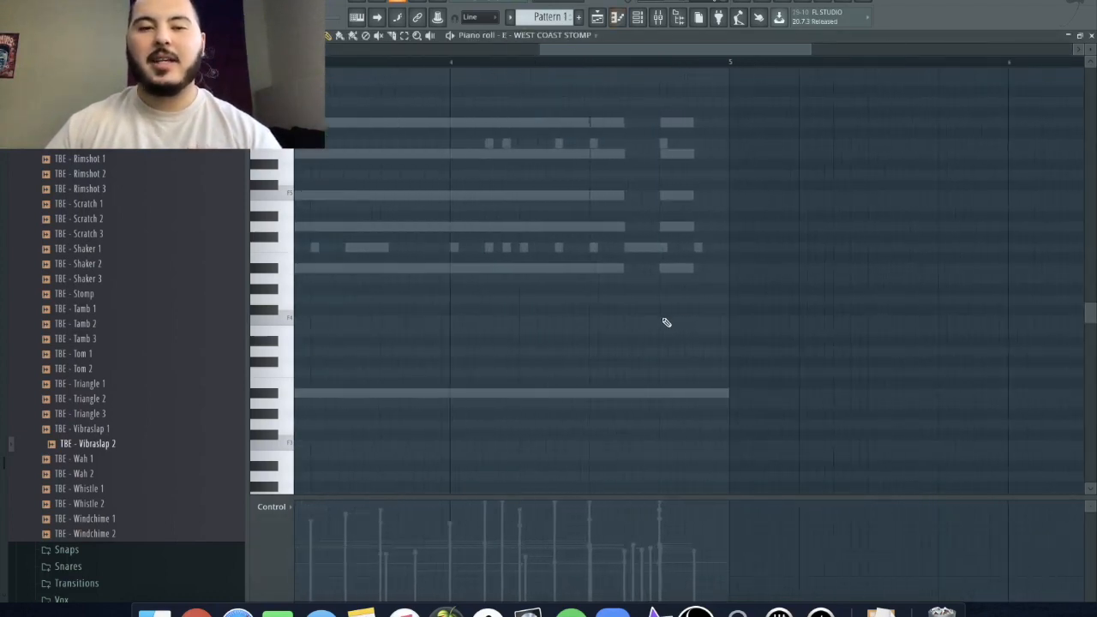
{"action": "left_click", "coordinate": [590, 249]}
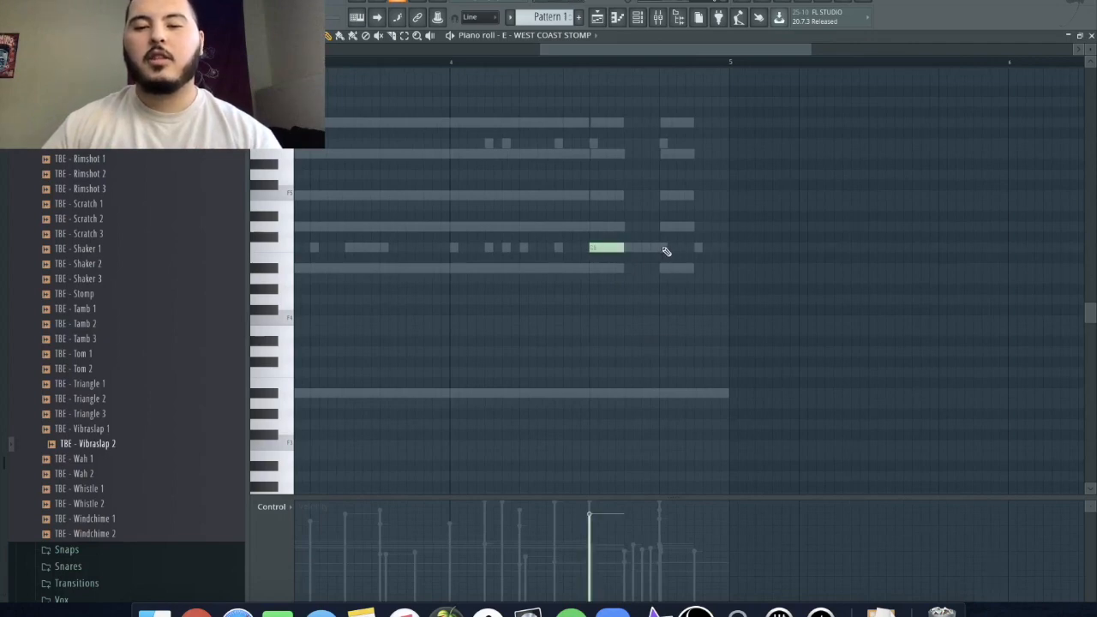
{"action": "left_click", "coordinate": [659, 248]}
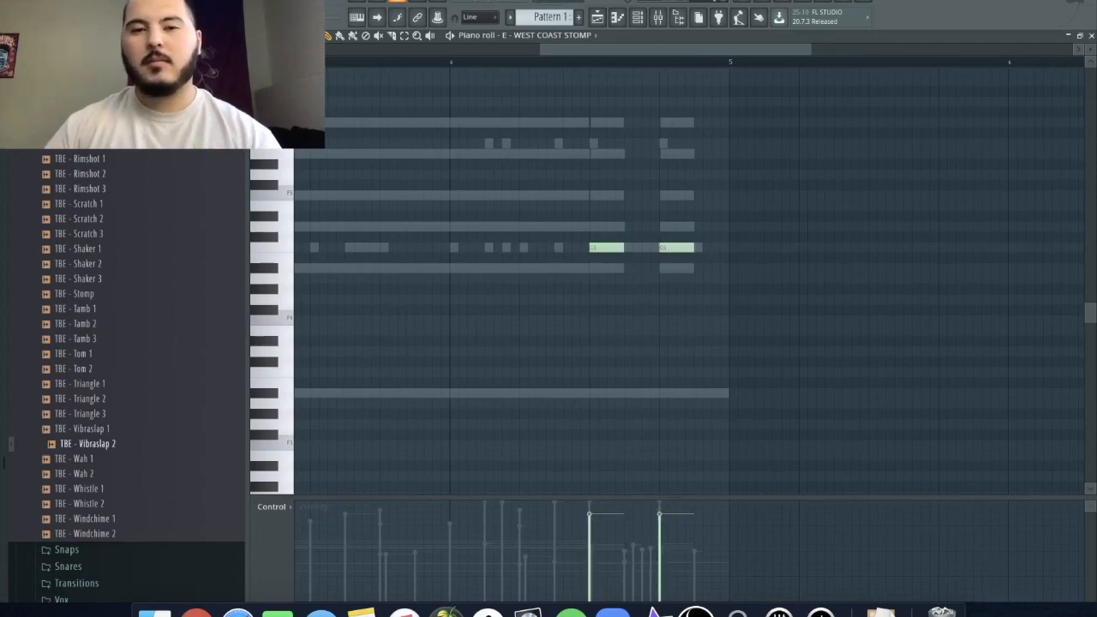
Place two-step JP - DJ Scratch I notes at C5 half a beat after beats 3 and 4 of bar 4, and play from bar 4
{"action": "left_click", "coordinate": [450, 61]}
{"action": "left_click", "coordinate": [538, 36]}
{"action": "left_click", "coordinate": [566, 189]}
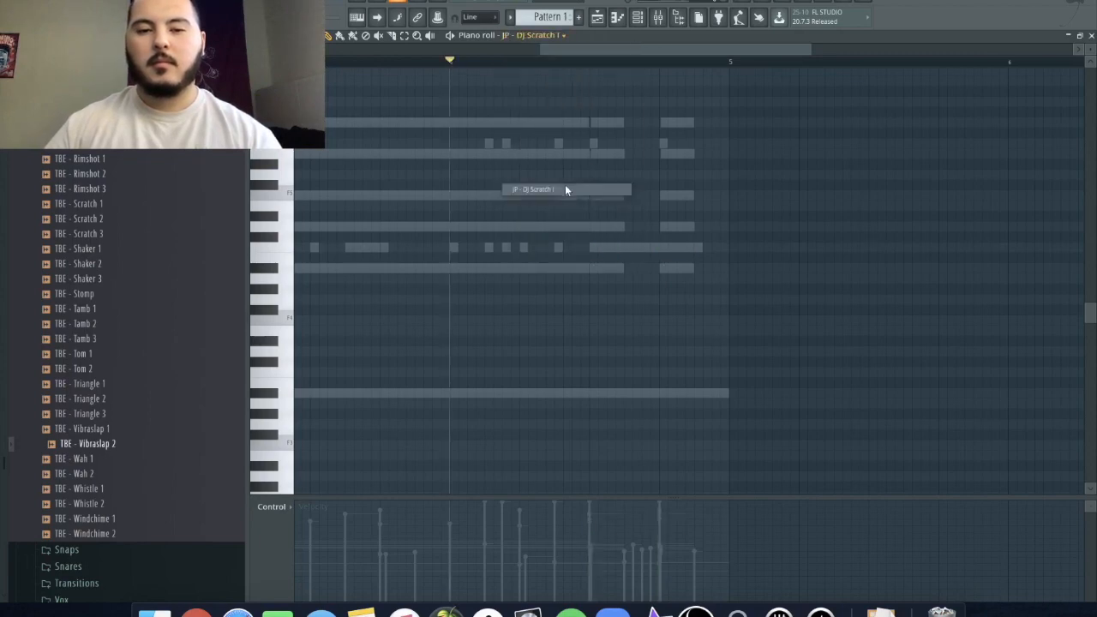
{"action": "left_click", "coordinate": [625, 248]}
{"action": "left_click", "coordinate": [696, 248]}
{"action": "key", "text": "space"}
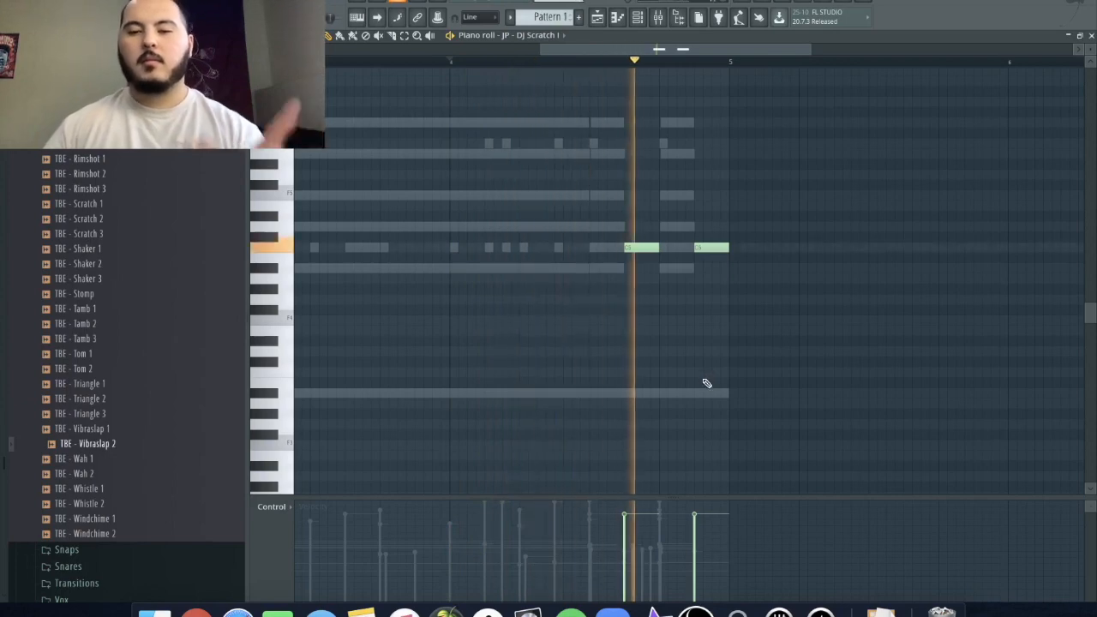
{"action": "key", "text": "space"}
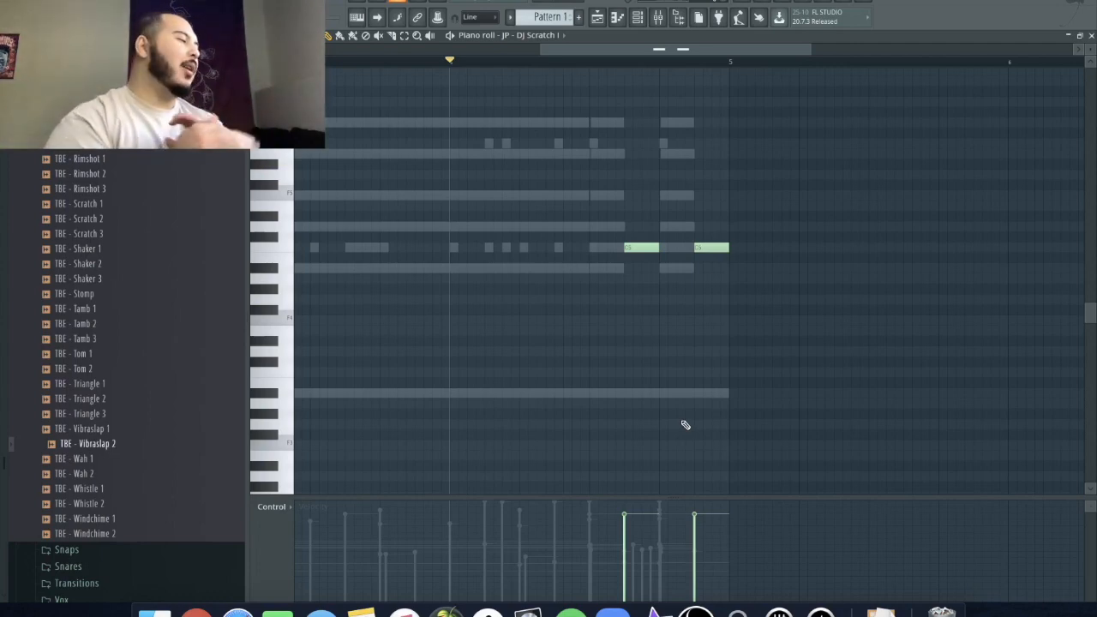
{"action": "key", "text": "space"}
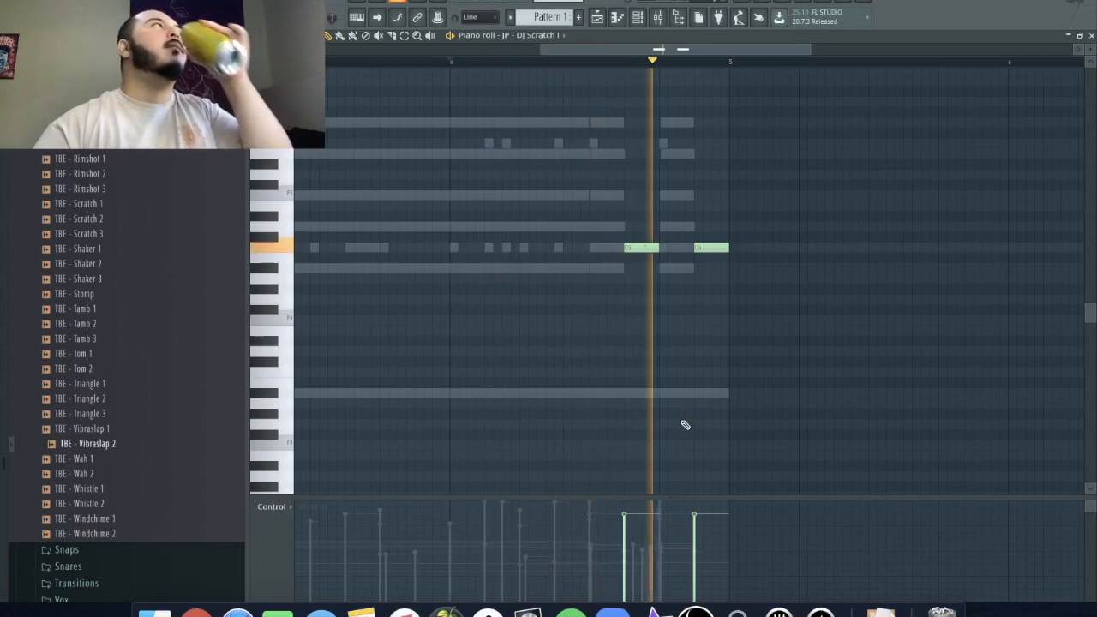
{"action": "key", "text": "space"}
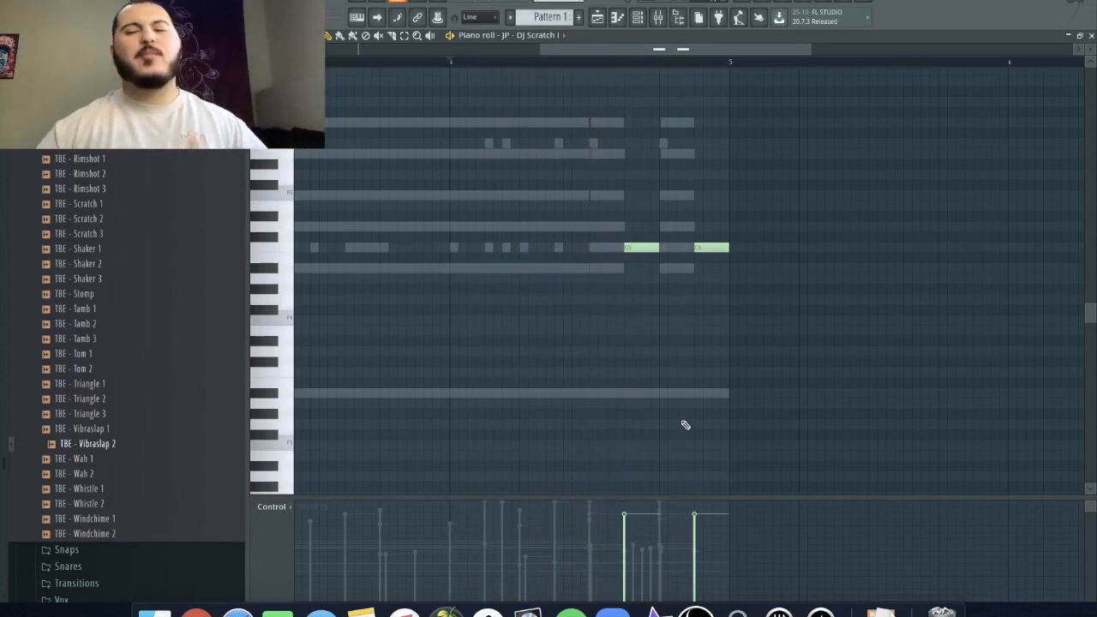
Place a two-step C5 note for TBE - Bongo 2 on the fourth step of bar 1 and play the pattern
{"action": "left_click", "coordinate": [637, 17]}
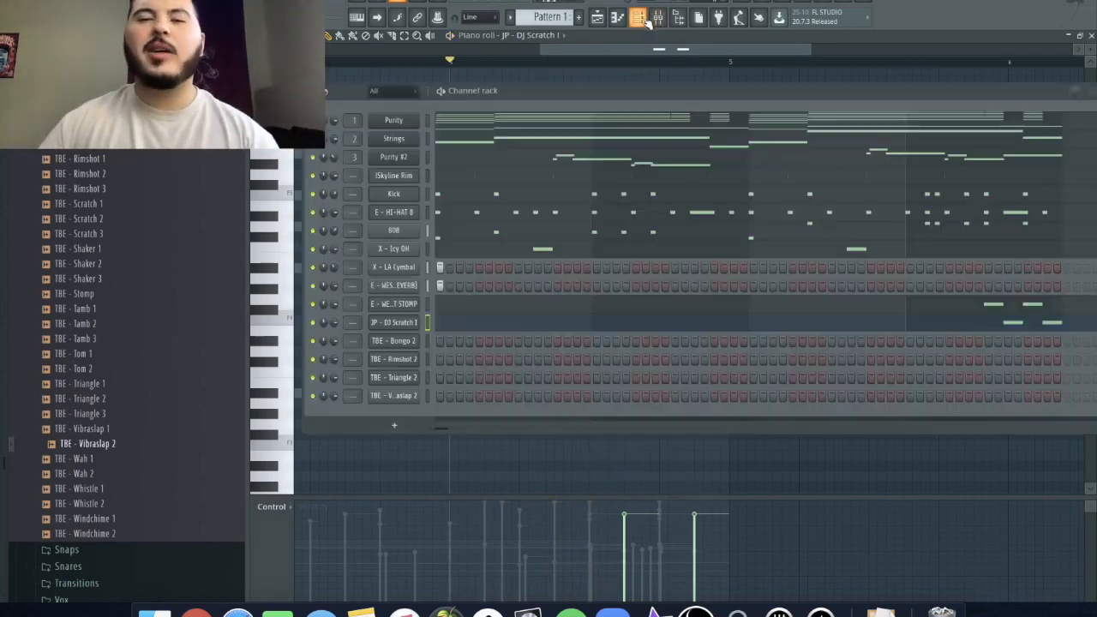
{"action": "right_click", "coordinate": [417, 339]}
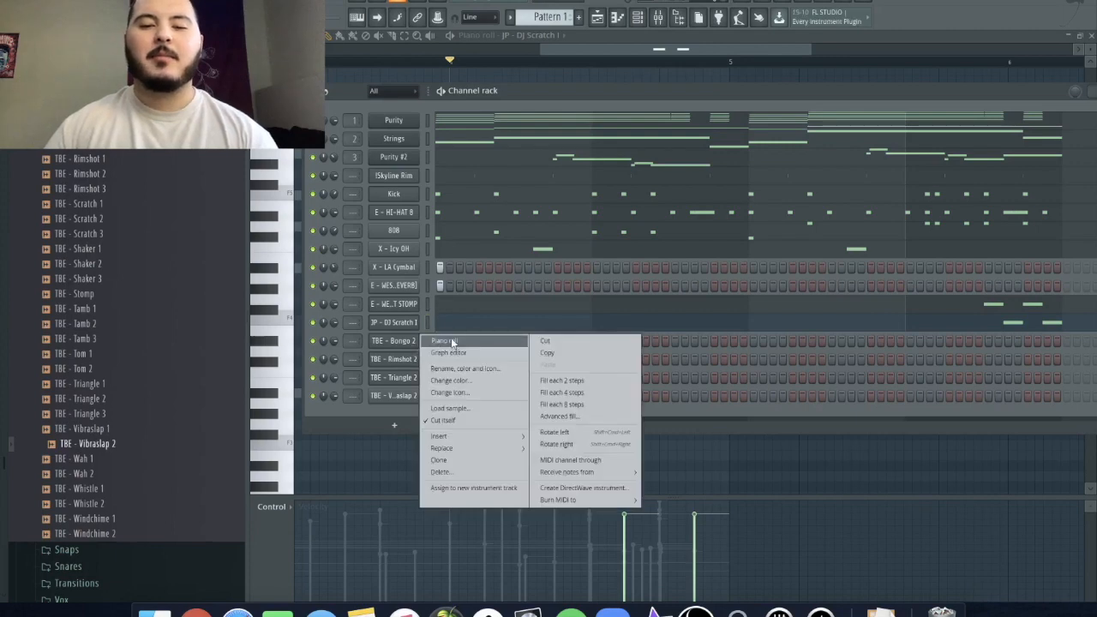
{"action": "left_click", "coordinate": [451, 340]}
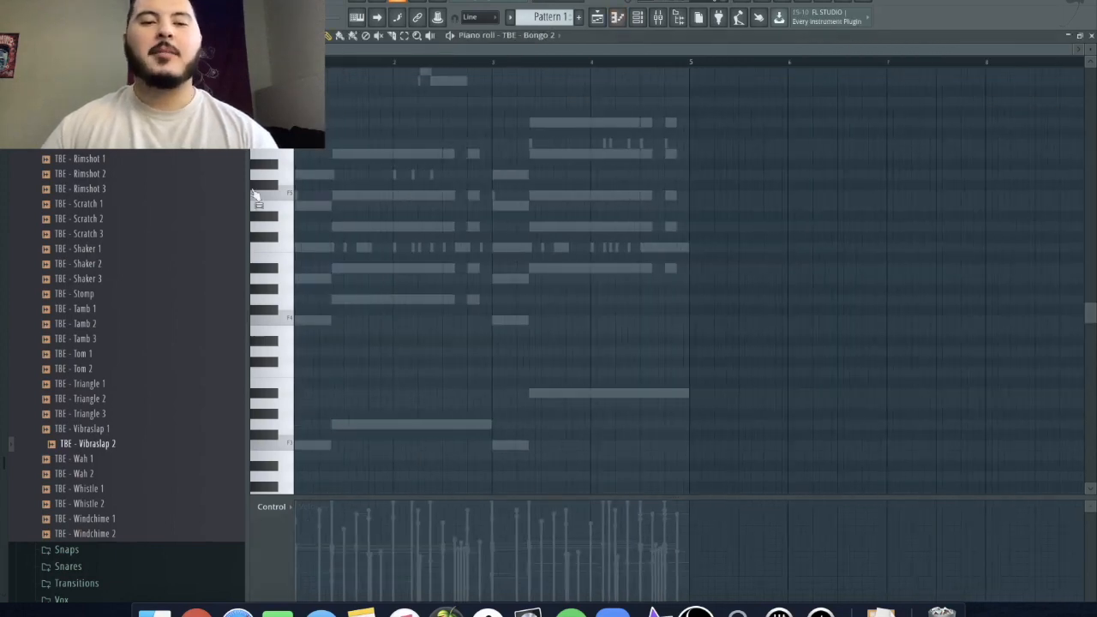
{"action": "scroll", "coordinate": [282, 292], "scroll_direction": "up", "scroll_amount": 5}
{"action": "left_click", "coordinate": [280, 252]}
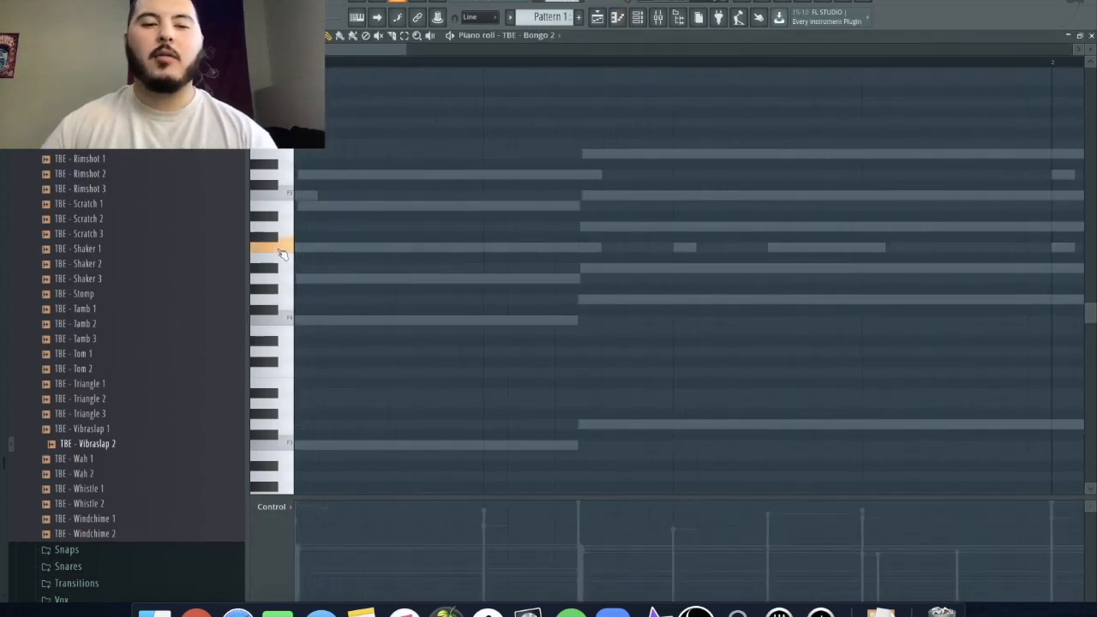
{"action": "left_click", "coordinate": [458, 253]}
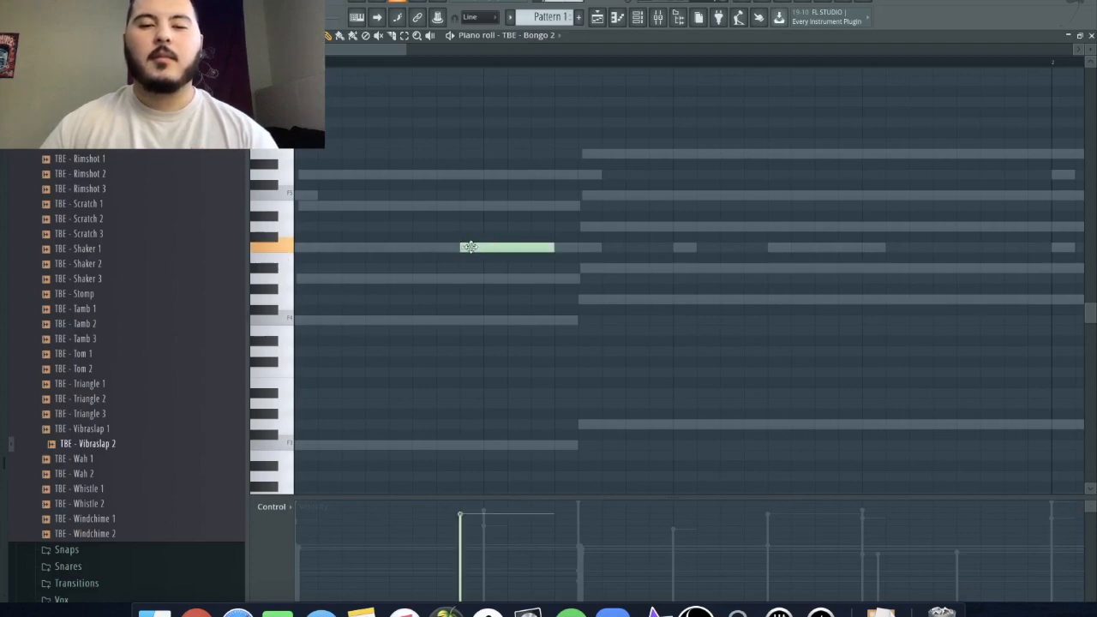
{"action": "left_click_drag", "start_coordinate": [485, 247], "coordinate": [461, 248]}
{"action": "key", "text": "space"}
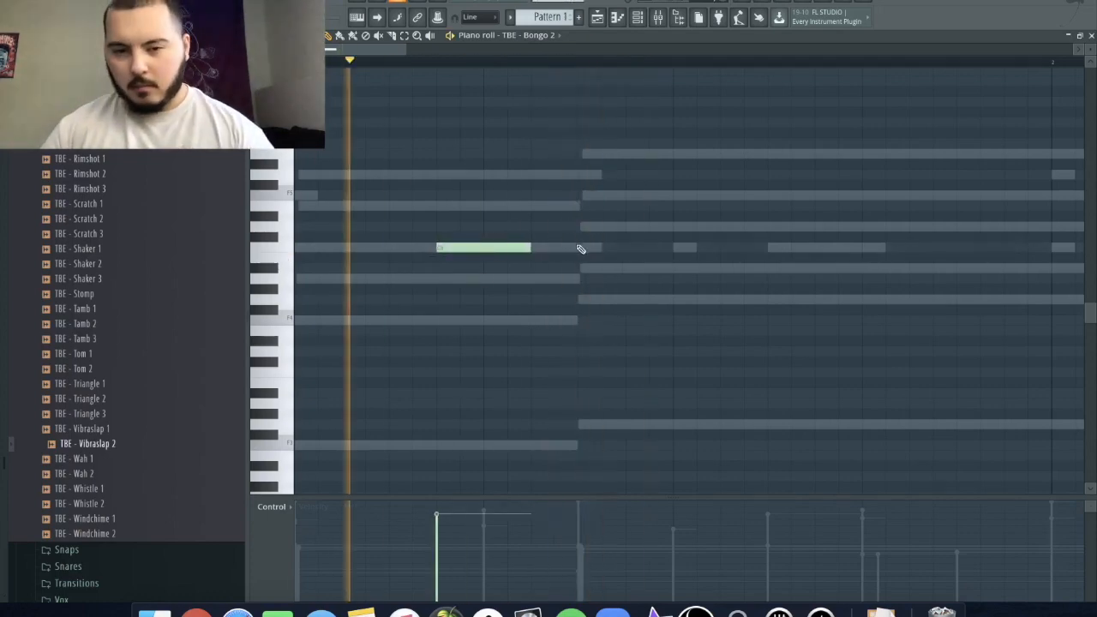
Try a second bongo note on the seventh step of bar 1, remove it and play the pattern
{"action": "left_click", "coordinate": [579, 249]}
{"action": "key", "text": "space"}
{"action": "right_click", "coordinate": [617, 248]}
{"action": "key", "text": "space"}
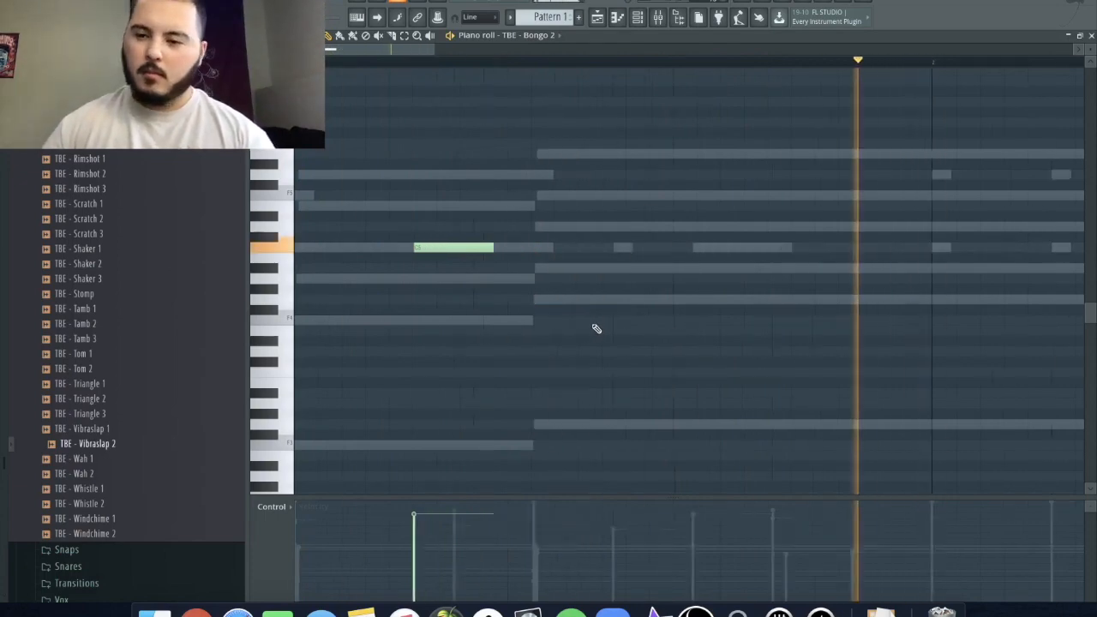
{"action": "key", "text": "space"}
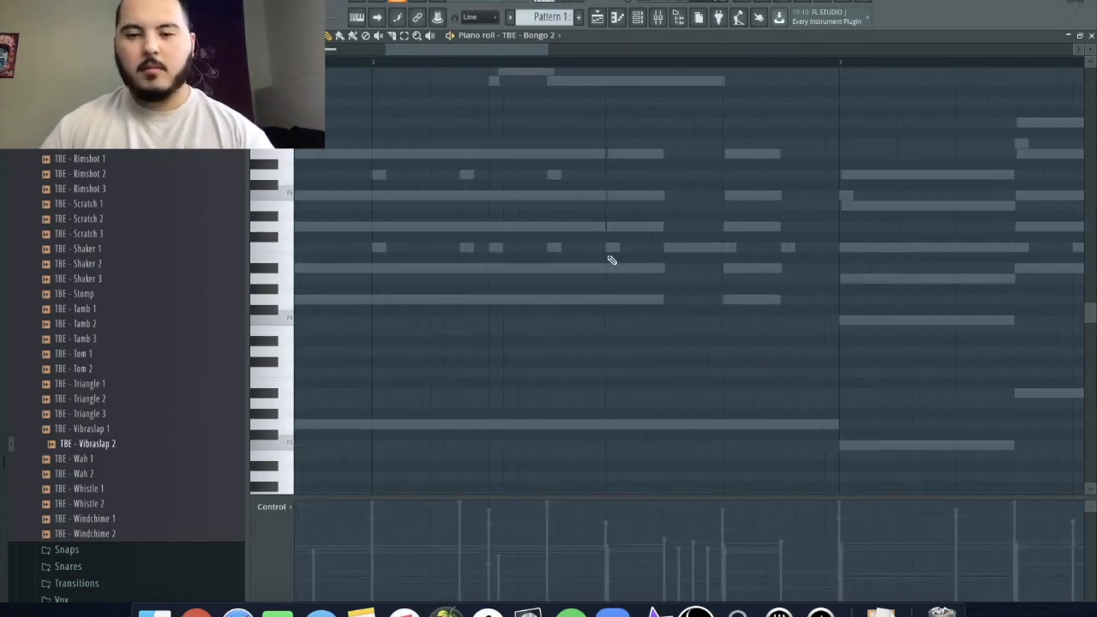
Try two consecutive C5 bongo notes starting on beat 3 of bar 2 and delete them
{"action": "left_click", "coordinate": [613, 248]}
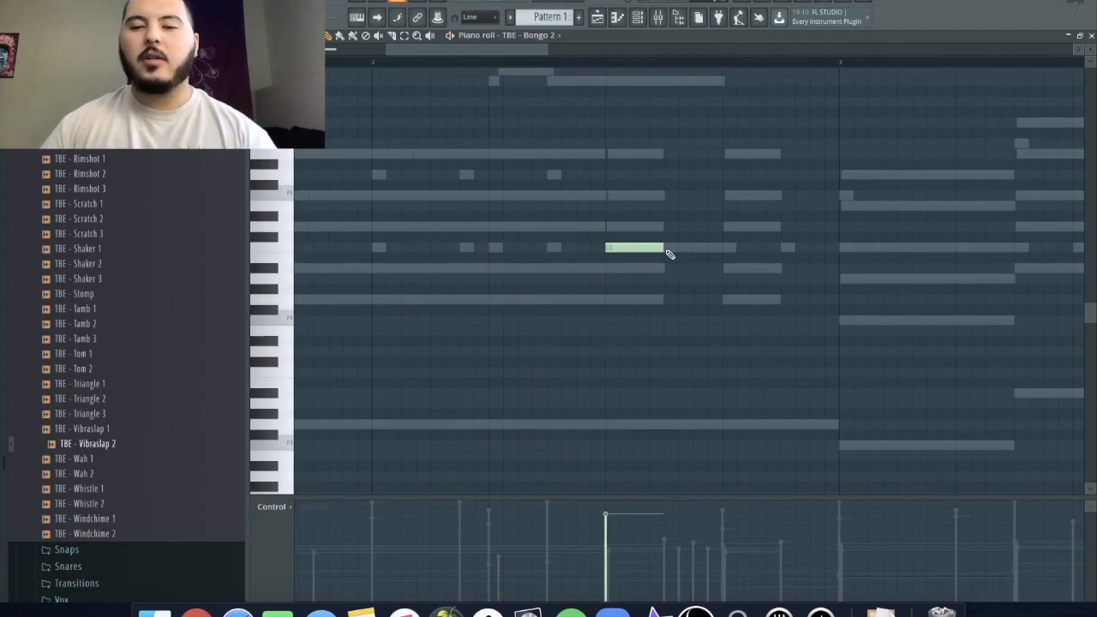
{"action": "left_click", "coordinate": [649, 248]}
{"action": "left_click_drag", "start_coordinate": [652, 248], "coordinate": [553, 256]}
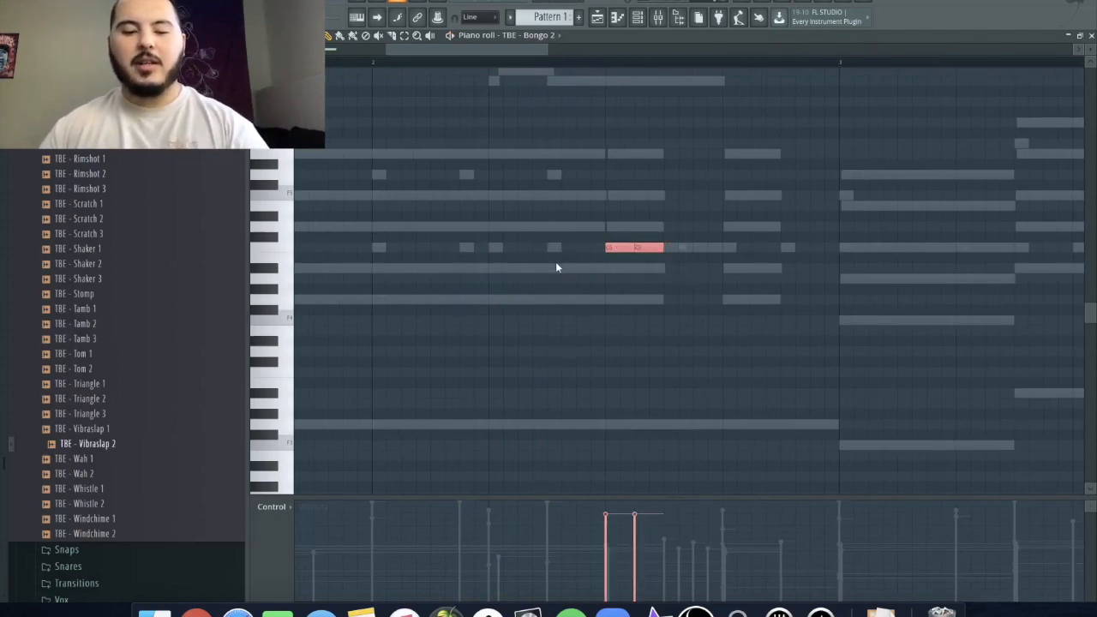
{"action": "key", "text": "Delete"}
Paste the two consecutive C5 notes on beat 3 of bar 2 into TBE - Rimshot 2 and play the pattern
{"action": "left_click", "coordinate": [538, 35]}
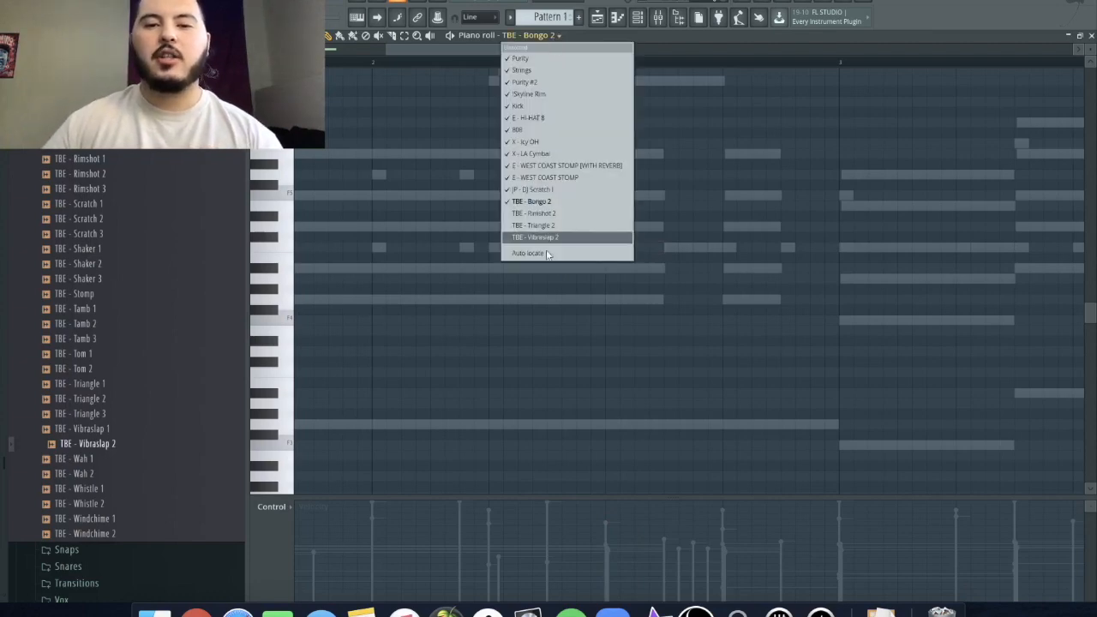
{"action": "left_click", "coordinate": [546, 215]}
{"action": "key", "text": "ctrl+v"}
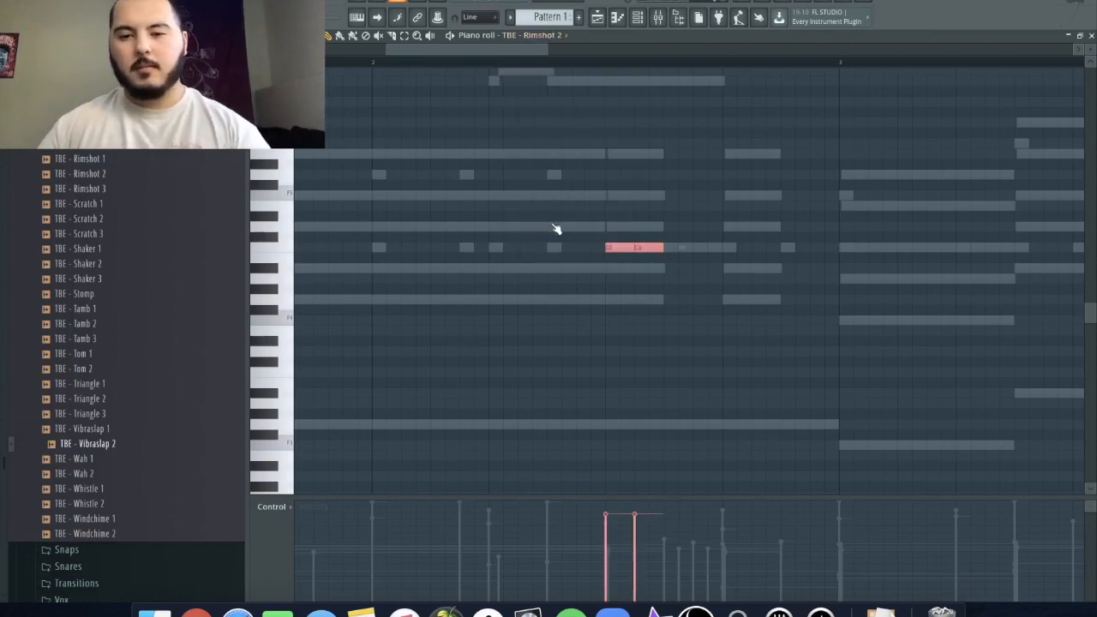
{"action": "key", "text": "space"}
{"action": "scroll", "coordinate": [557, 276], "scroll_direction": "down", "scroll_amount": 5}
{"action": "scroll", "coordinate": [379, 288], "scroll_direction": "up", "scroll_amount": 2}
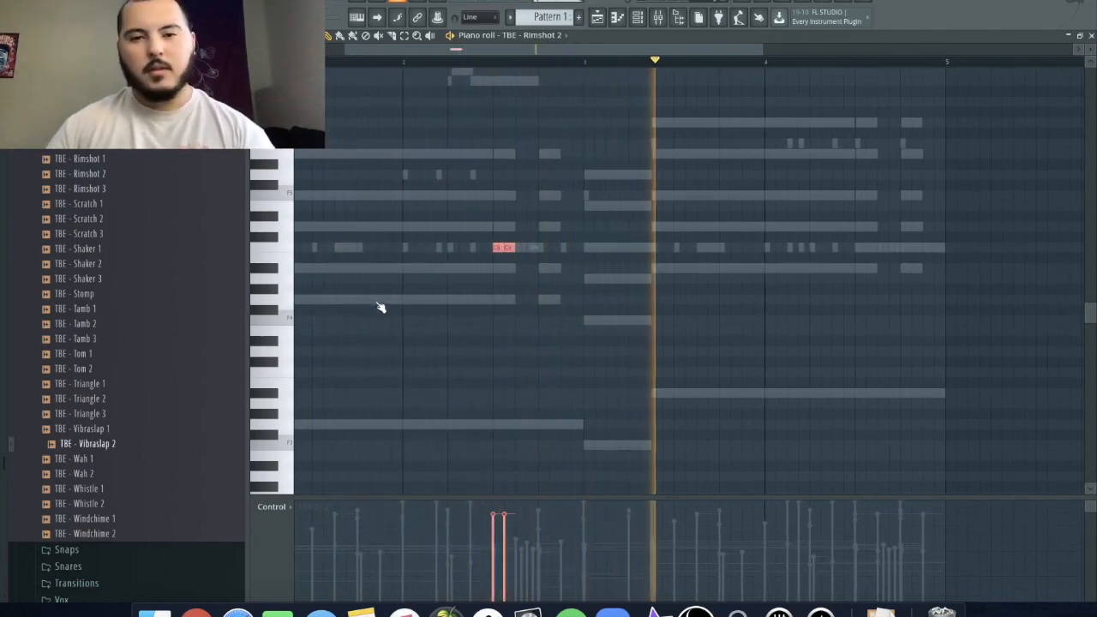
Place a C5 note for TBE - Triangle 2 half a beat after beat 4 of bar 2, and try, then remove, one at that spot in bar 4
{"action": "left_click", "coordinate": [561, 35]}
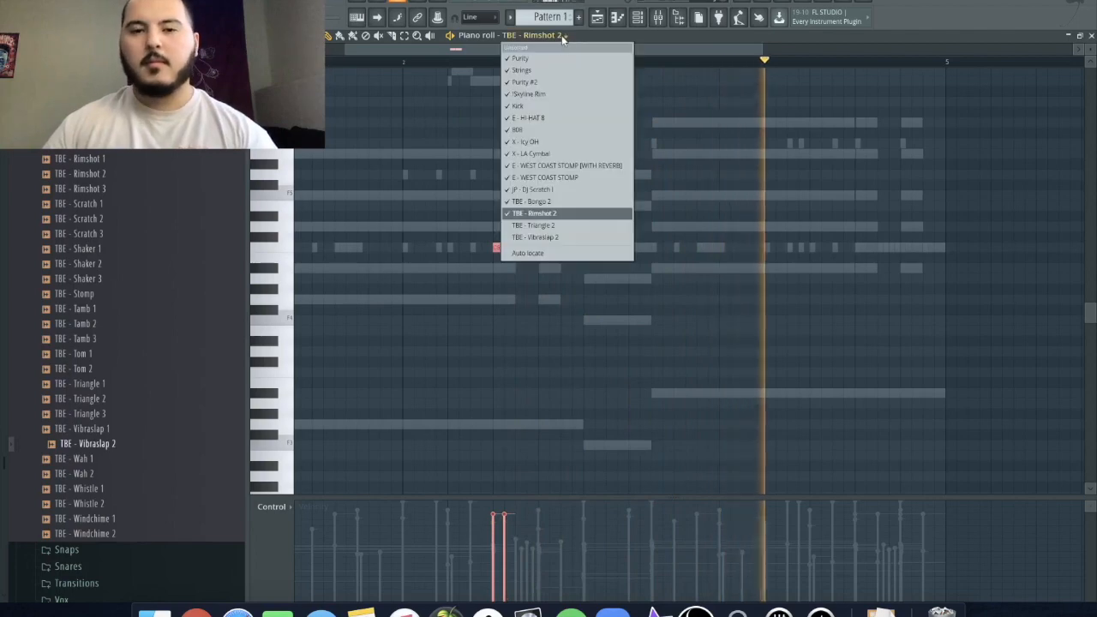
{"action": "left_click", "coordinate": [544, 224]}
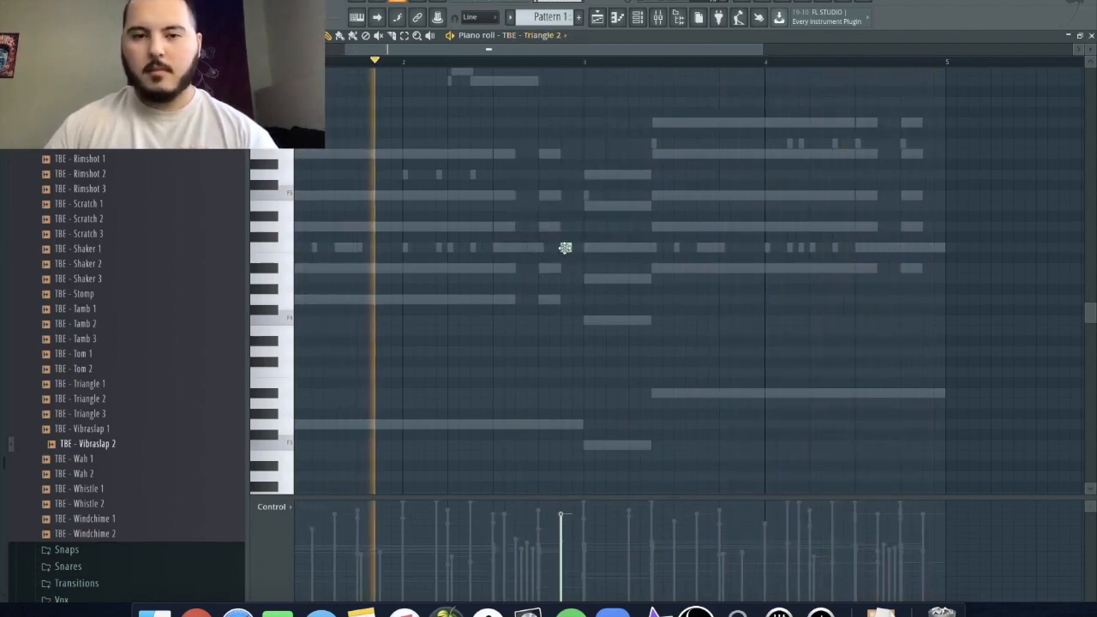
{"action": "left_click", "coordinate": [925, 247]}
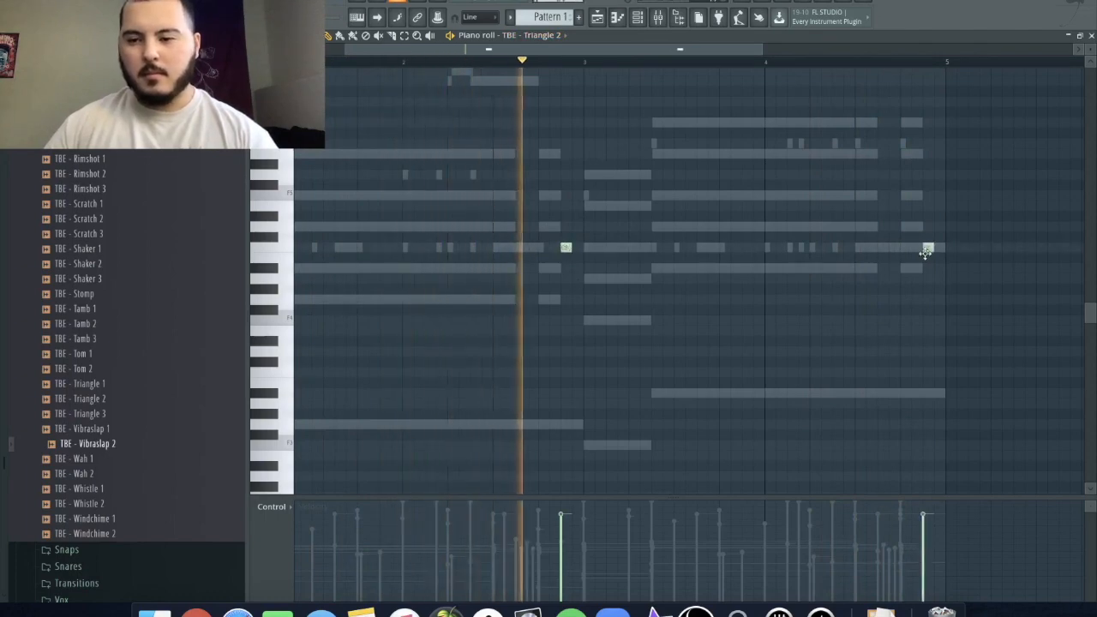
{"action": "right_click", "coordinate": [929, 247]}
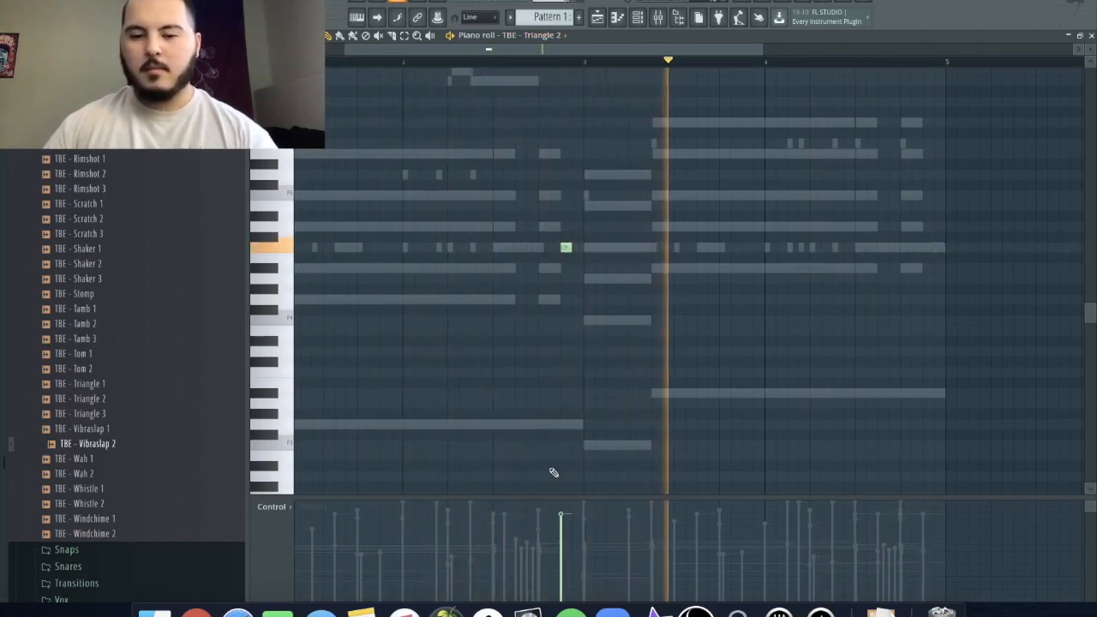
Open the piano roll's channel list to move on from TBE - Triangle 2
{"action": "left_click", "coordinate": [540, 35]}
{"action": "left_click", "coordinate": [557, 260]}
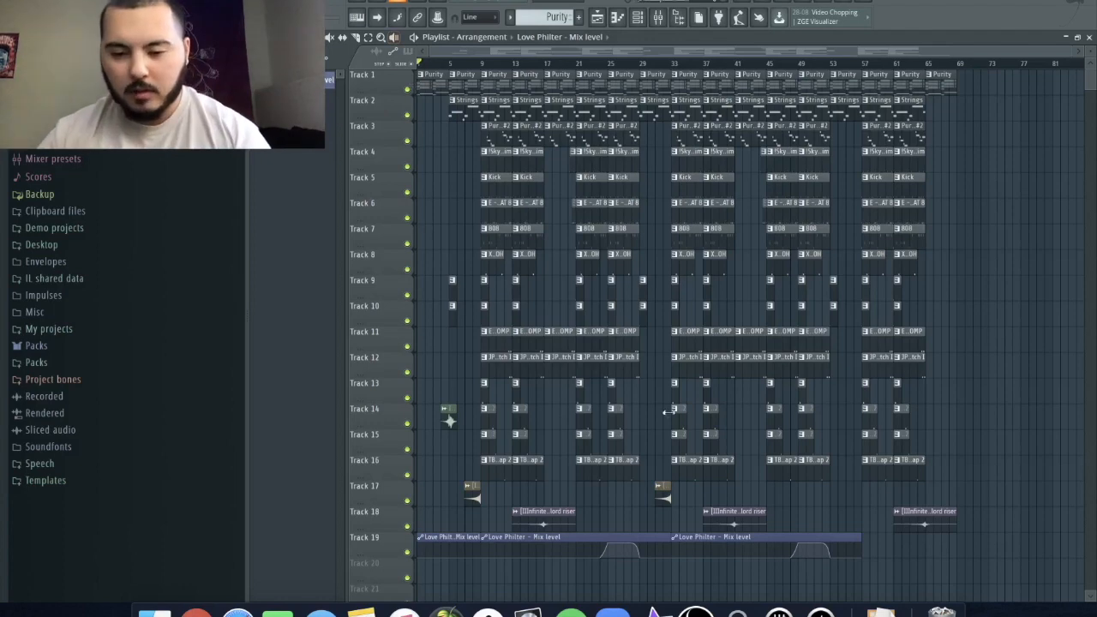
Place another Grand theft sweep 100 bpm clip on Track 17 starting at bar 55, leading into bar 57
{"action": "left_click", "coordinate": [663, 493]}
{"action": "left_click", "coordinate": [849, 493]}
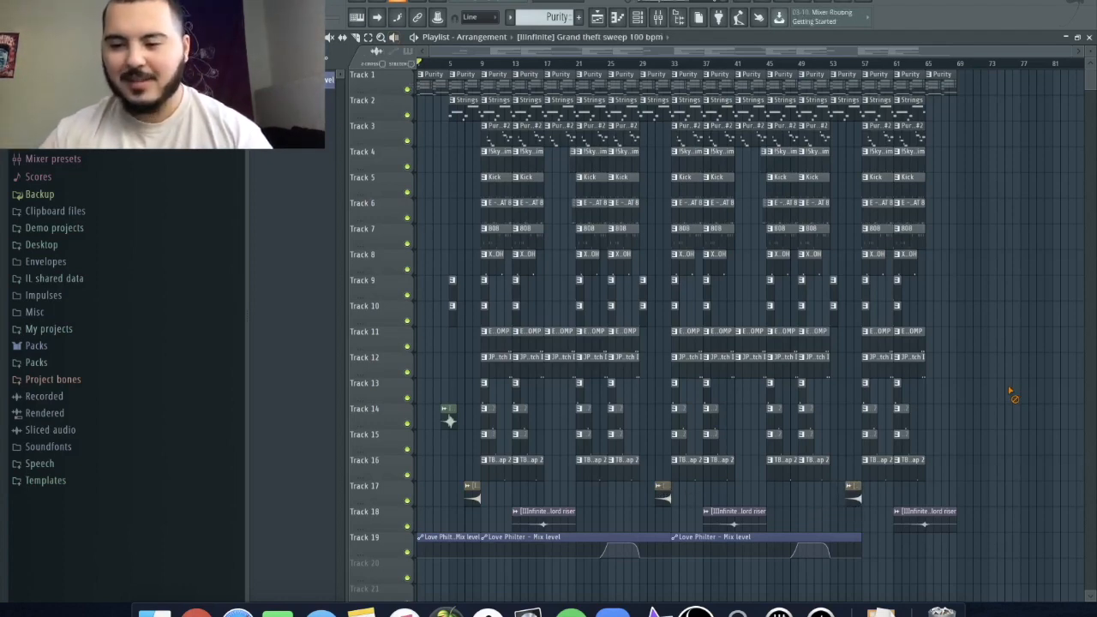